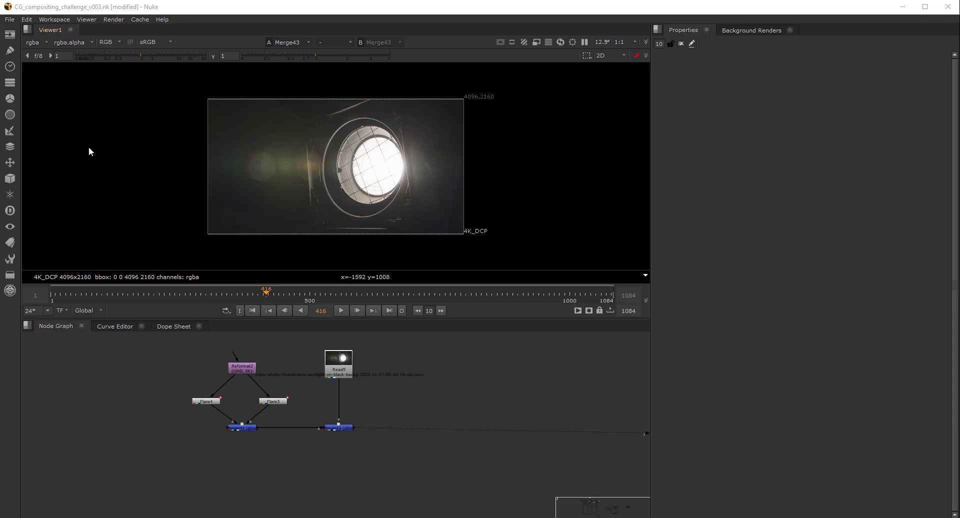
Add an unconnected Flare node, view it and place its flare at about x 972, y 772.
{"action": "left_click", "coordinate": [10, 52]}
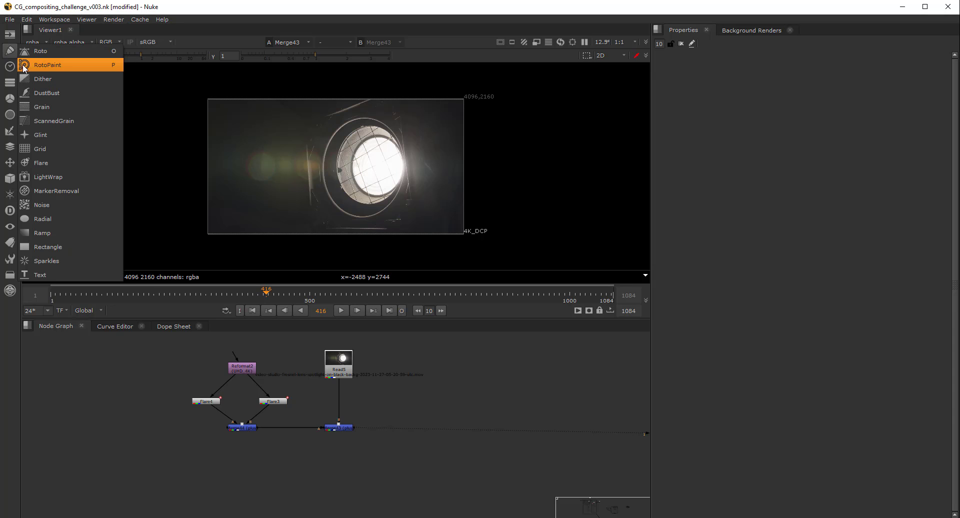
{"action": "left_click", "coordinate": [41, 162]}
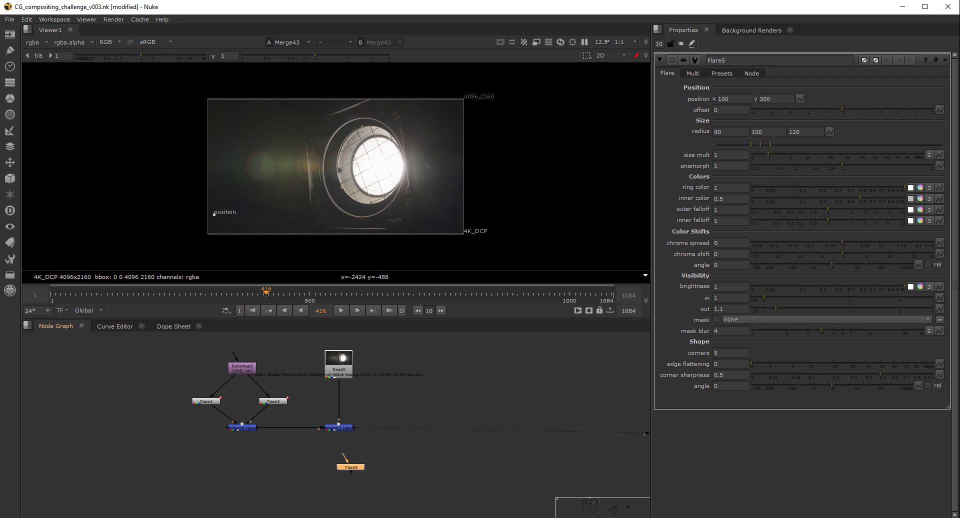
{"action": "left_click_drag", "start_coordinate": [352, 468], "coordinate": [83, 425]}
{"action": "key", "text": "1"}
{"action": "left_click_drag", "start_coordinate": [219, 227], "coordinate": [330, 168]}
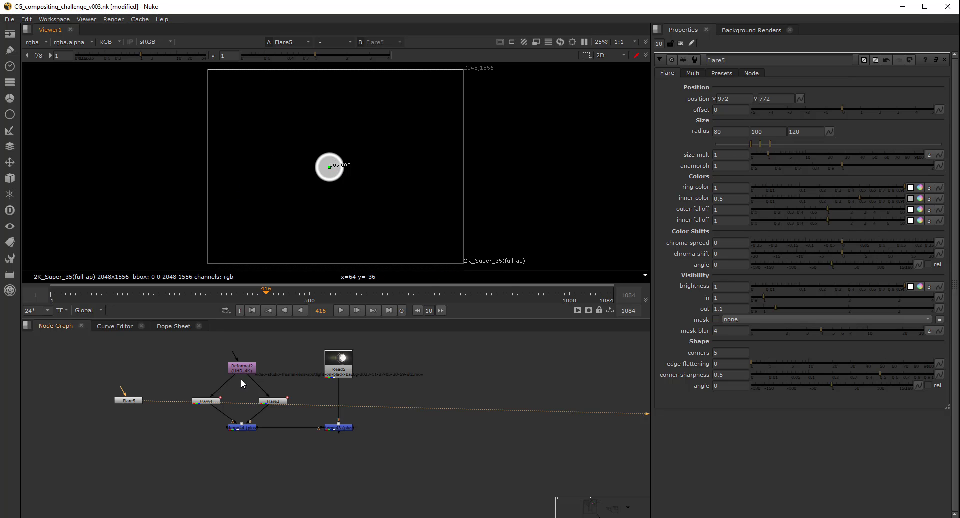
Show the Merge43 composite in the viewer again and park the new Flare node away from the network.
{"action": "left_click", "coordinate": [332, 429]}
{"action": "key", "text": "1"}
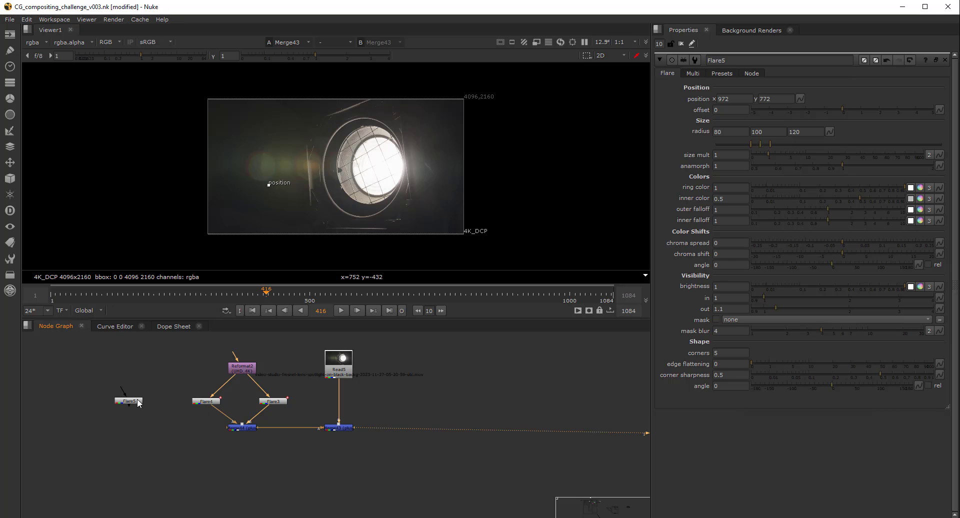
{"action": "left_click_drag", "start_coordinate": [139, 404], "coordinate": [119, 391]}
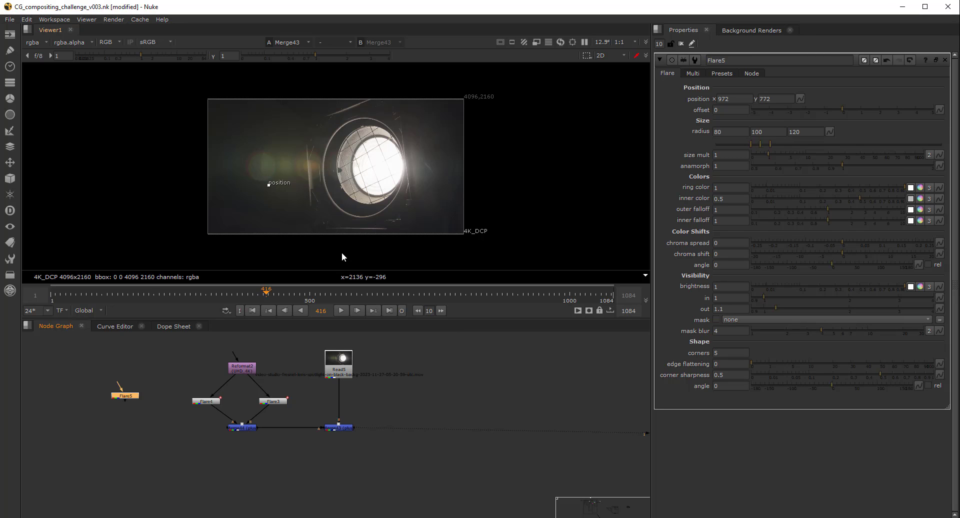
Examine the lens flare in the original Read5 footage by scrubbing back towards frame 106.
{"action": "left_click", "coordinate": [340, 362]}
{"action": "key", "text": "1"}
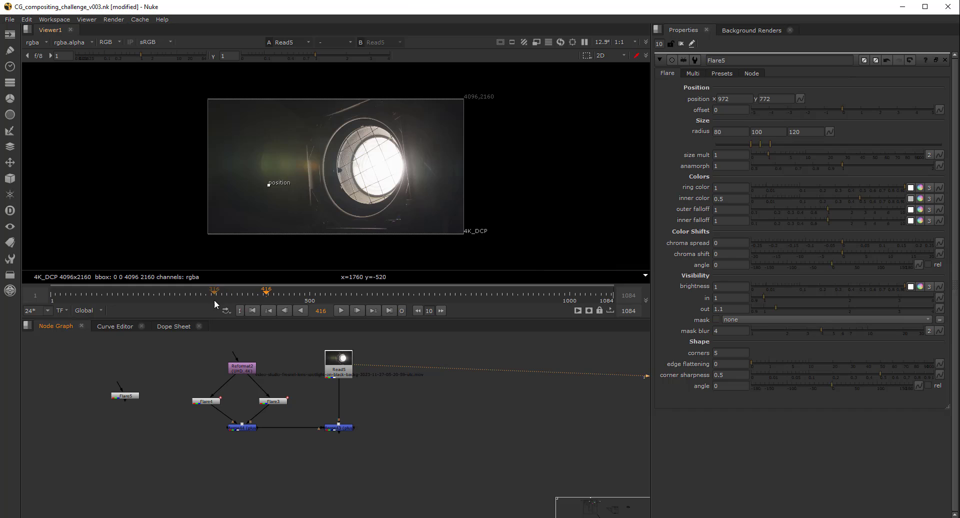
{"action": "mouse_move", "coordinate": [214, 299]}
{"action": "left_mouse_down"}
{"action": "mouse_move", "coordinate": [76, 276]}
{"action": "mouse_move", "coordinate": [143, 280]}
{"action": "left_mouse_up"}
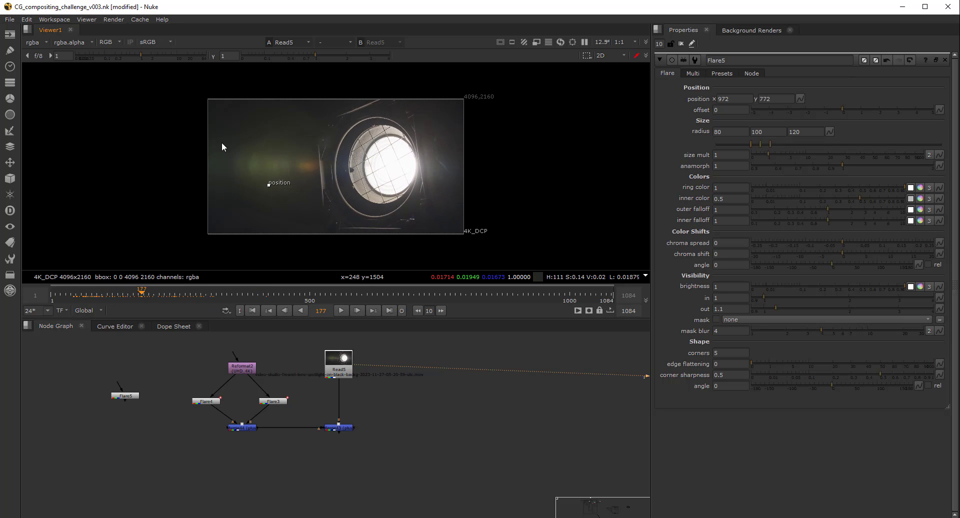
{"action": "left_click_drag", "start_coordinate": [224, 148], "coordinate": [326, 181]}
{"action": "left_click_drag", "start_coordinate": [142, 295], "coordinate": [103, 310]}
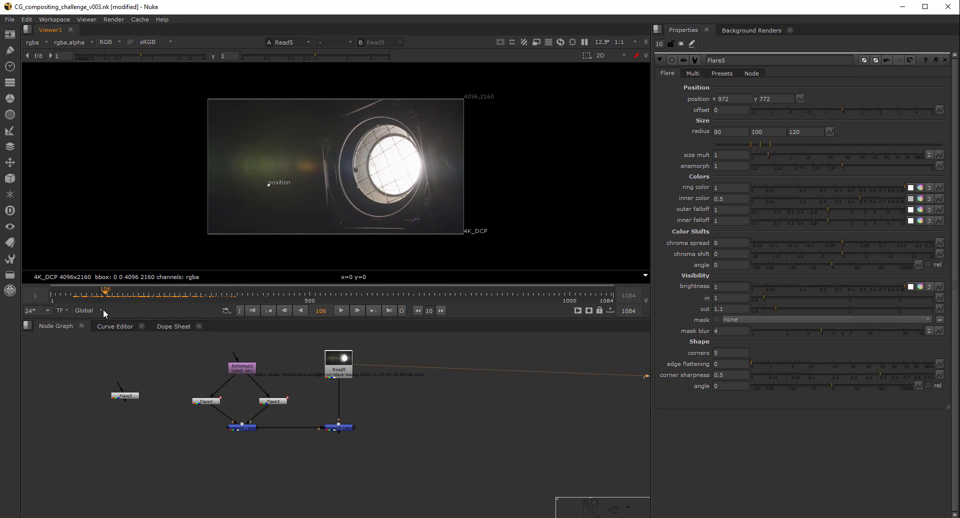
{"action": "left_click", "coordinate": [342, 375]}
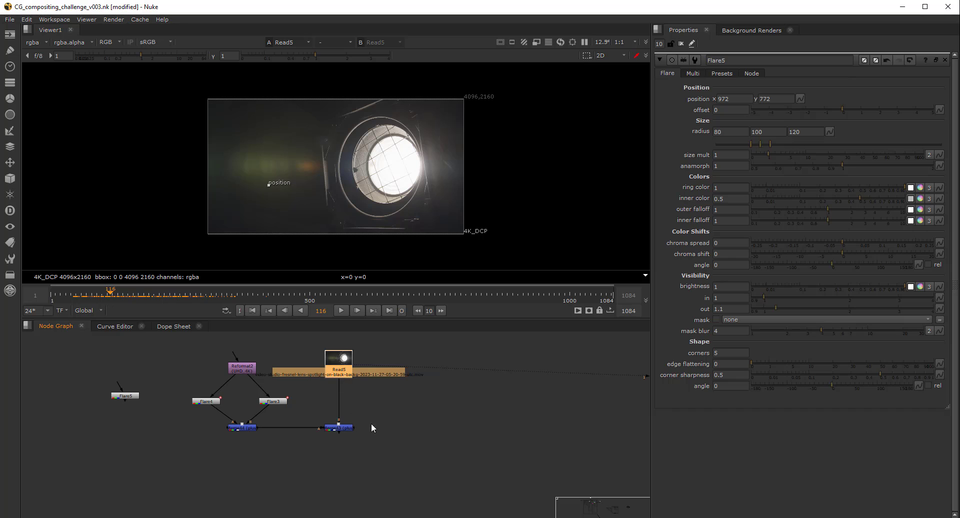
Compare the Merge43 composite with the plain Read5 footage around frames 116 to 128.
{"action": "left_click", "coordinate": [344, 428]}
{"action": "key", "text": "1"}
{"action": "left_click", "coordinate": [300, 421]}
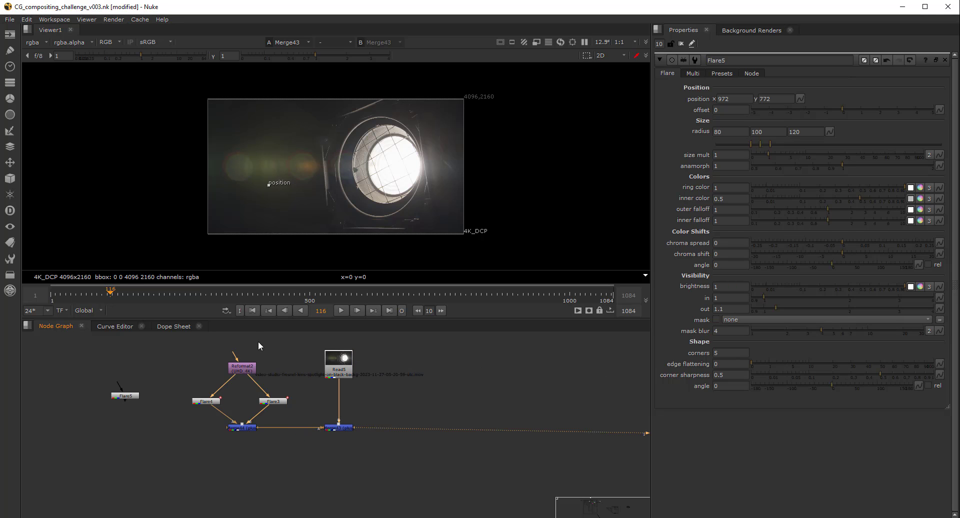
{"action": "left_click_drag", "start_coordinate": [109, 291], "coordinate": [117, 308]}
{"action": "left_click", "coordinate": [348, 370]}
{"action": "key", "text": "1"}
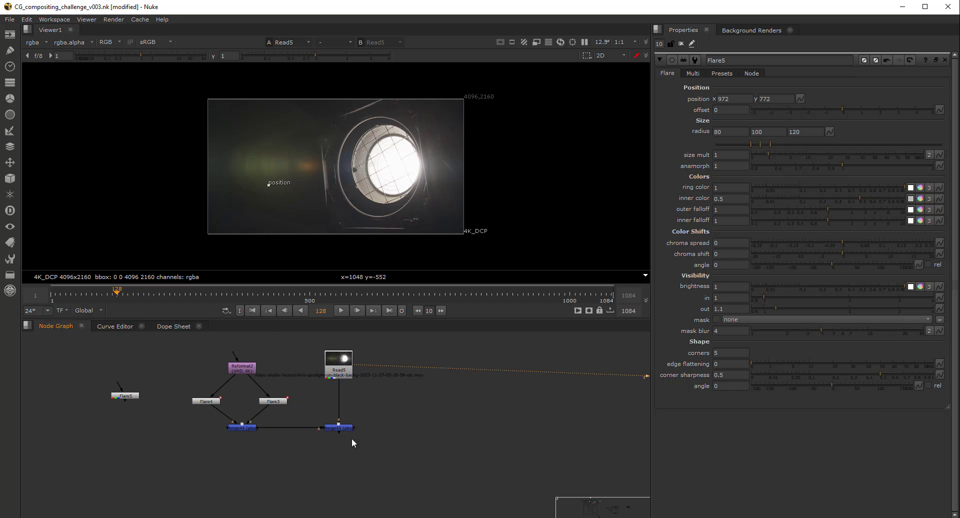
Examine the isolated flare elements of Merge44 over time and how they sit in the Merge43 composite.
{"action": "left_click", "coordinate": [339, 429]}
{"action": "left_click", "coordinate": [246, 428]}
{"action": "key", "text": "1"}
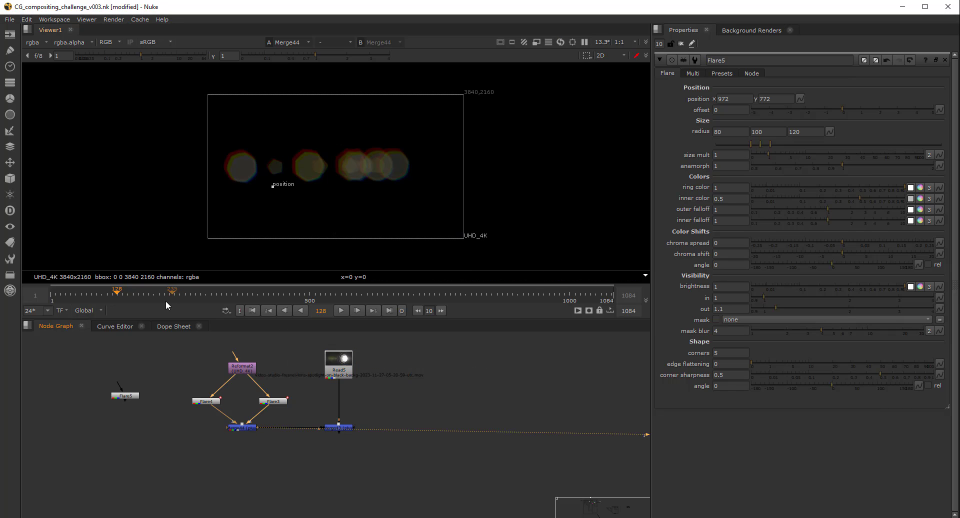
{"action": "left_click_drag", "start_coordinate": [116, 294], "coordinate": [69, 304]}
{"action": "left_click", "coordinate": [190, 295]}
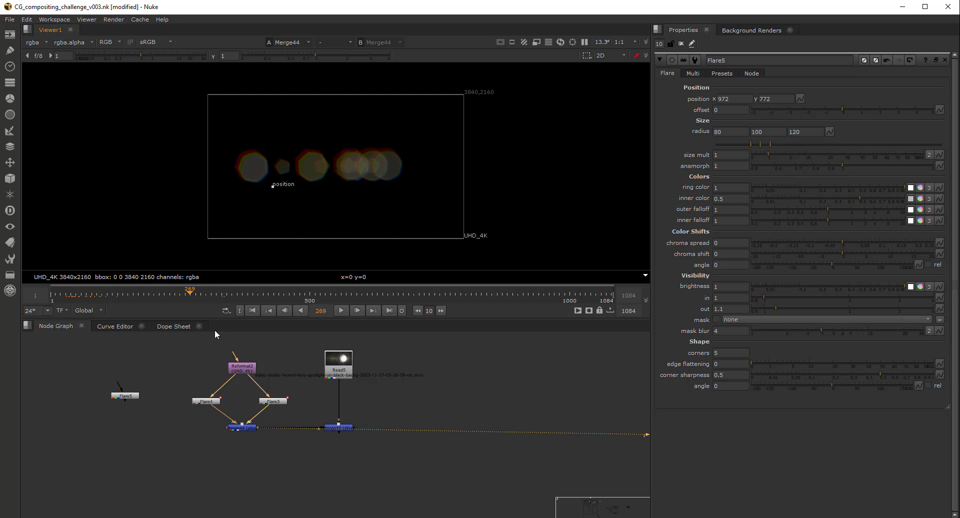
{"action": "left_click", "coordinate": [352, 428]}
{"action": "key", "text": "1"}
{"action": "left_click_drag", "start_coordinate": [199, 295], "coordinate": [137, 303]}
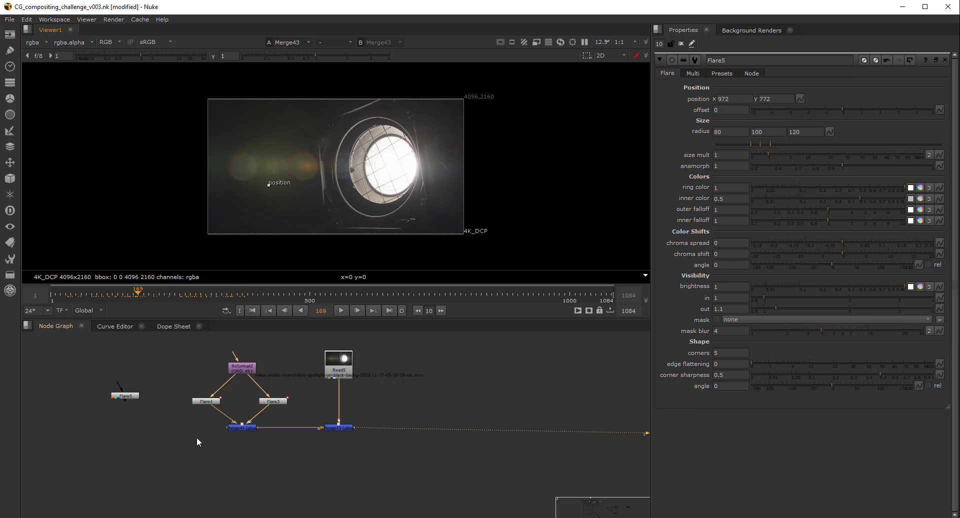
Connect the Flare5 node to the Read5 footage and route the connection through a Dot beside the footage.
{"action": "left_click_drag", "start_coordinate": [124, 399], "coordinate": [430, 404]}
{"action": "middle_click_drag", "start_coordinate": [430, 404], "coordinate": [409, 408]}
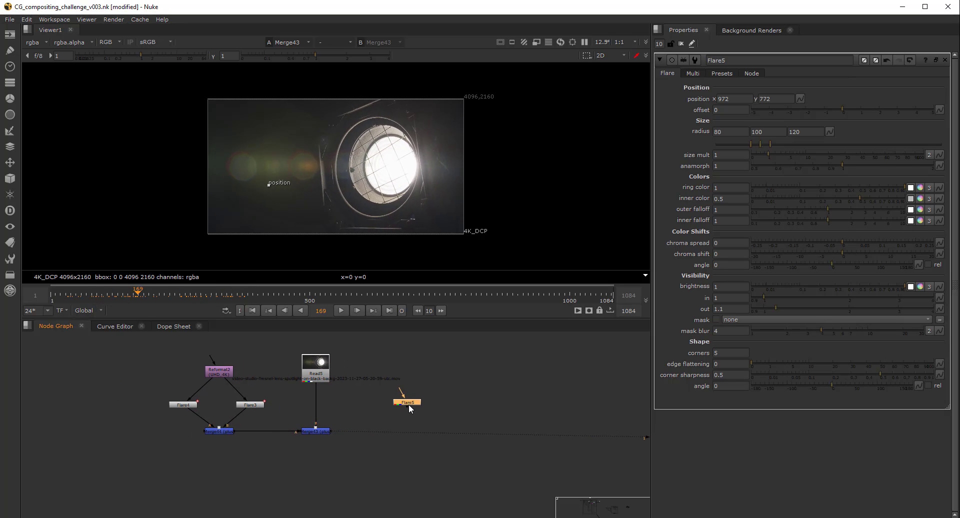
{"action": "key", "text": "1"}
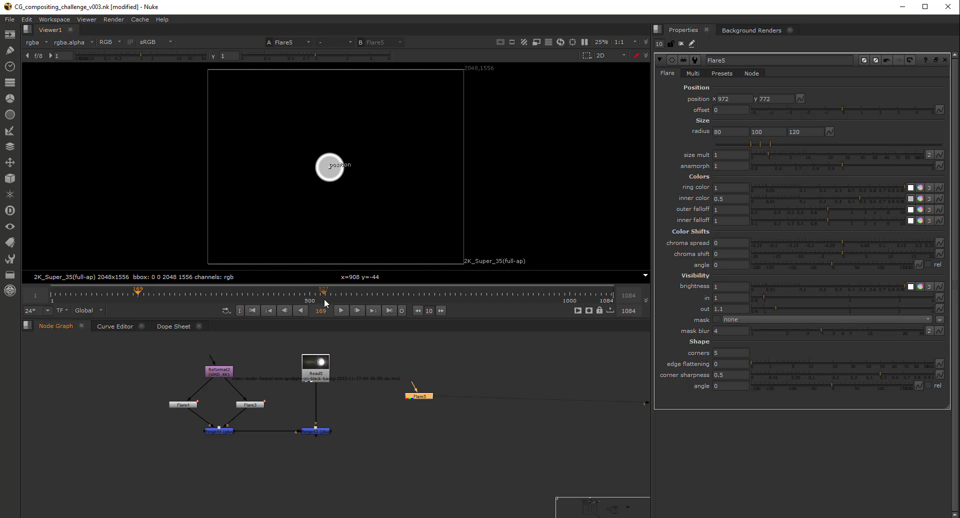
{"action": "middle_click_drag", "start_coordinate": [392, 388], "coordinate": [337, 393]}
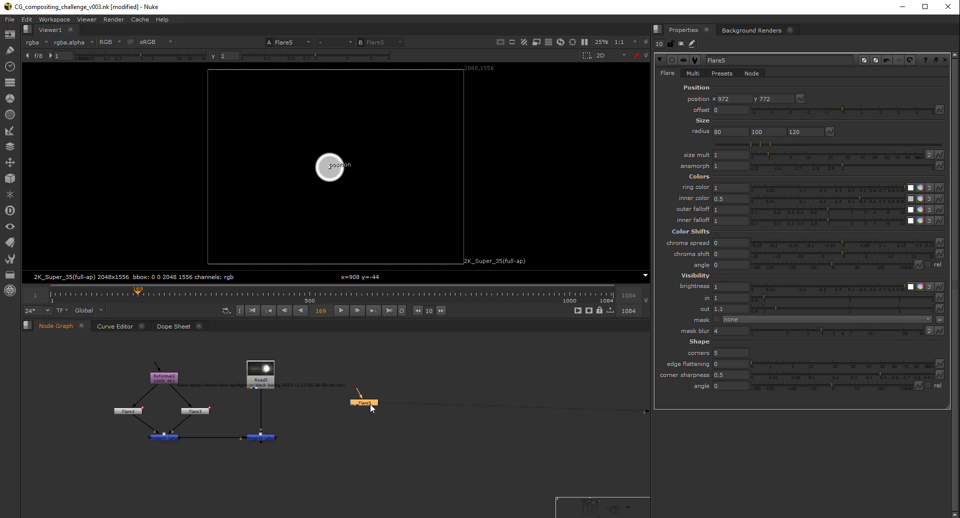
{"action": "left_click_drag", "start_coordinate": [362, 413], "coordinate": [262, 374]}
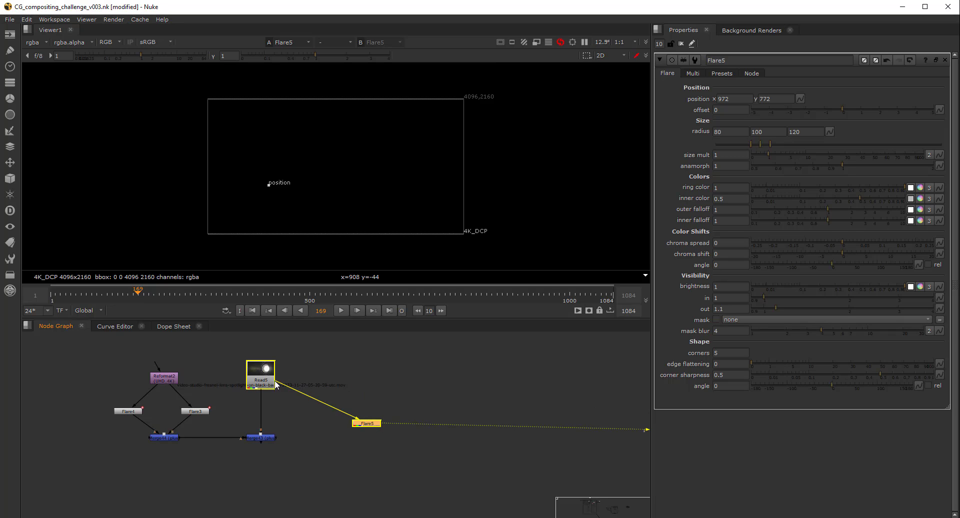
{"action": "left_click_drag", "start_coordinate": [316, 402], "coordinate": [367, 369], "text": "ctrl"}
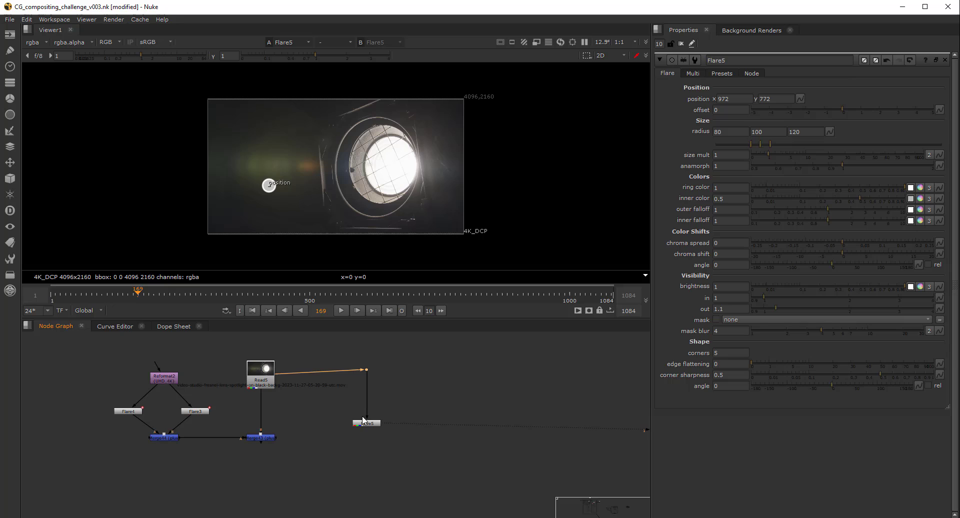
Tidy the node graph by spacing the existing flare group and the new Dot and Flare5 branch away from Read5.
{"action": "left_click_drag", "start_coordinate": [87, 364], "coordinate": [224, 463]}
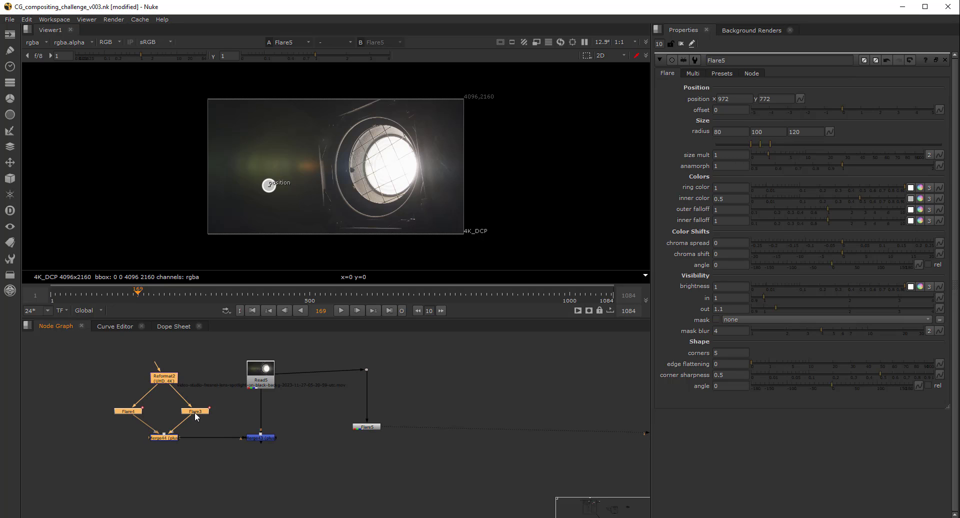
{"action": "left_click_drag", "start_coordinate": [194, 412], "coordinate": [152, 409]}
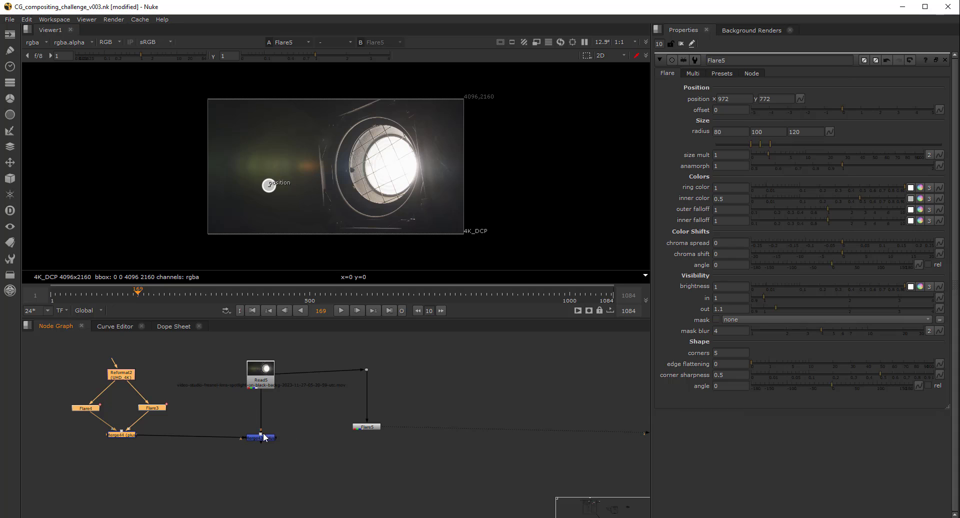
{"action": "left_click_drag", "start_coordinate": [368, 370], "coordinate": [368, 374]}
{"action": "left_click_drag", "start_coordinate": [398, 453], "coordinate": [340, 352]}
{"action": "left_click_drag", "start_coordinate": [368, 428], "coordinate": [392, 430]}
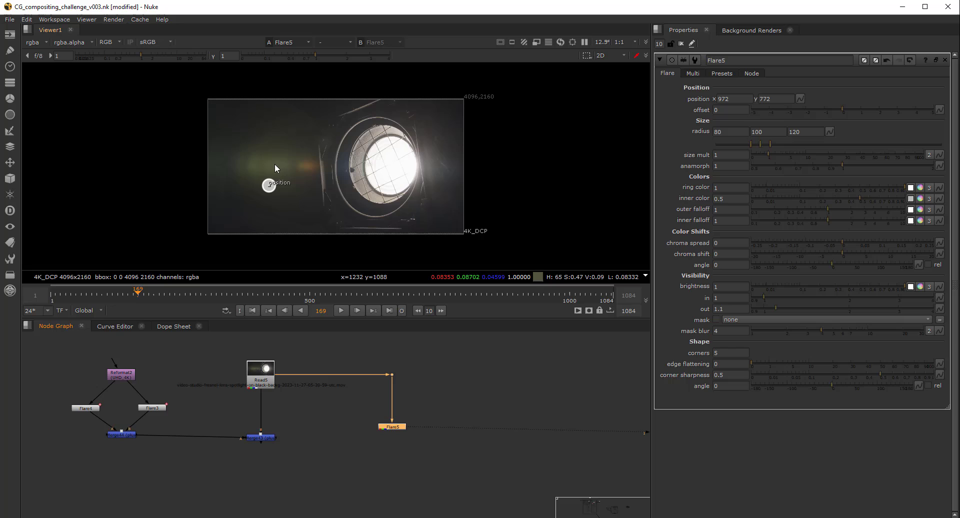
Place Flare5 on the spotlight's bright centre at about x 2885, y 1130, checking it with lowered viewer gamma.
{"action": "left_click_drag", "start_coordinate": [269, 186], "coordinate": [390, 166]}
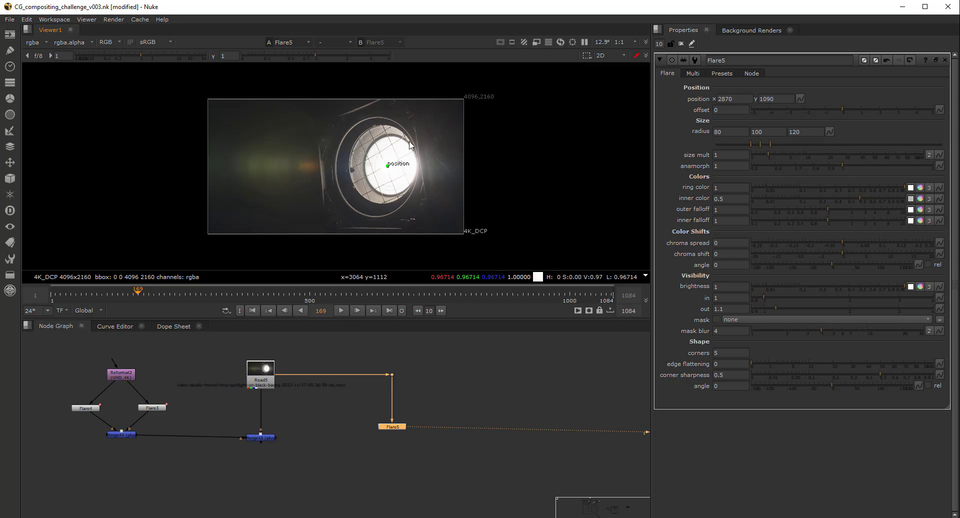
{"action": "left_click_drag", "start_coordinate": [315, 55], "coordinate": [258, 57]}
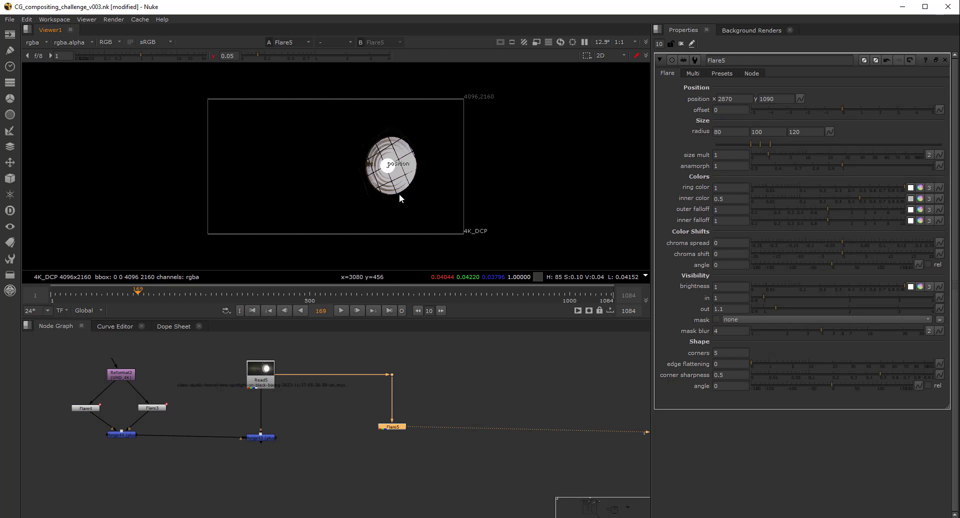
{"action": "left_click", "coordinate": [214, 56]}
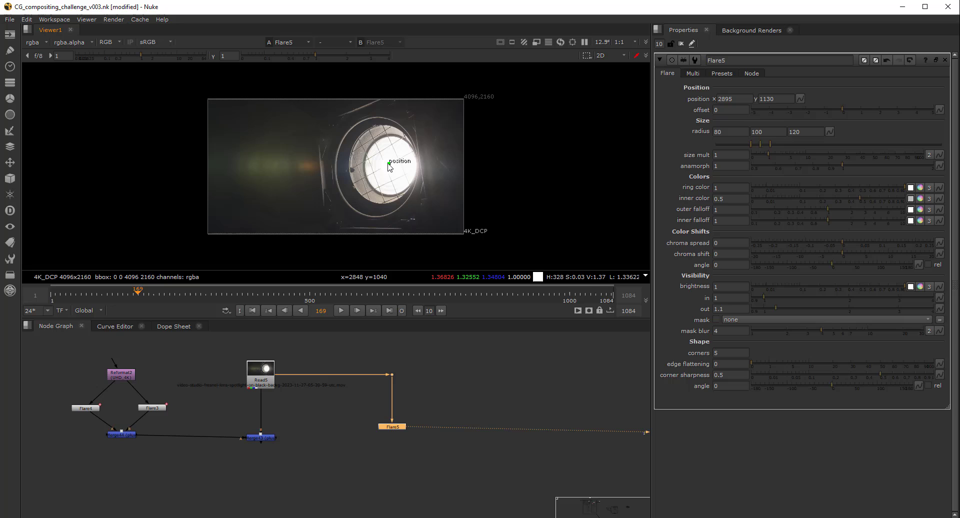
{"action": "left_click_drag", "start_coordinate": [385, 166], "coordinate": [387, 164]}
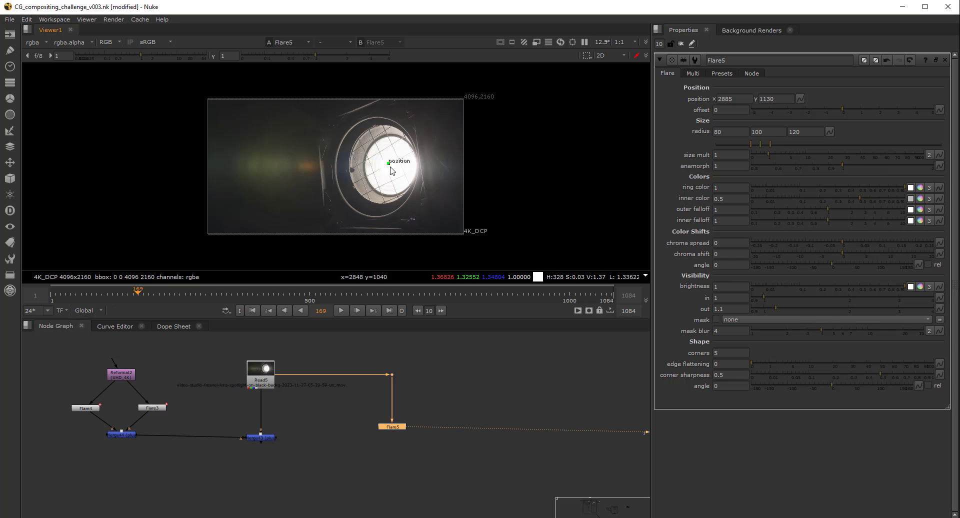
Key the Flare5 position at frame 1 at about x 3012, y 1090, judging the lamp's centre with viewer gamma 0.14.
{"action": "left_click", "coordinate": [51, 298]}
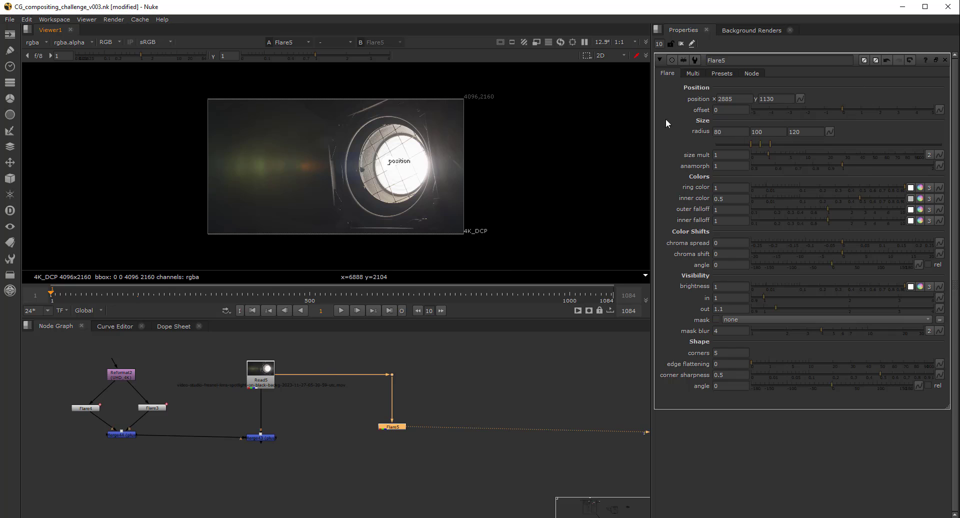
{"action": "left_click", "coordinate": [800, 99]}
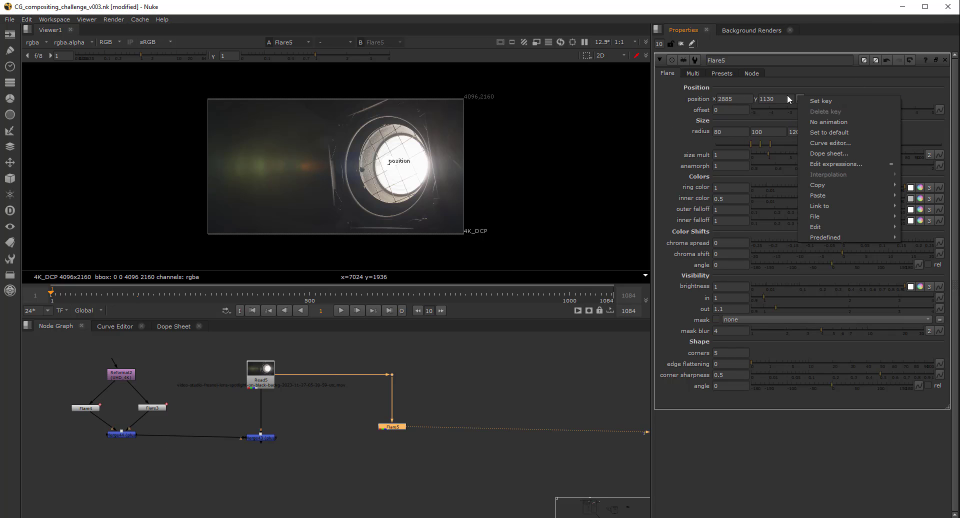
{"action": "left_click", "coordinate": [811, 100]}
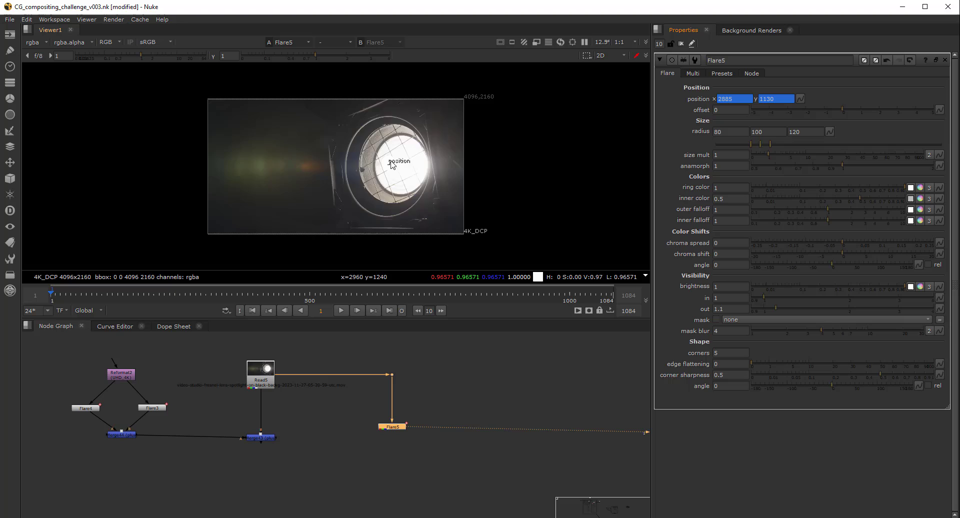
{"action": "scroll", "coordinate": [388, 162], "scroll_direction": "up", "scroll_amount": 2}
{"action": "left_click_drag", "start_coordinate": [298, 55], "coordinate": [269, 55]}
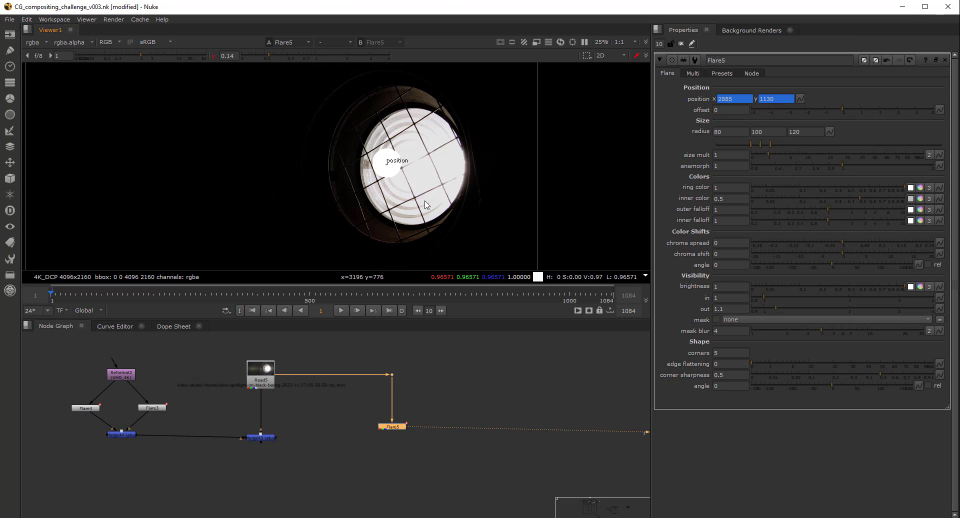
{"action": "left_click", "coordinate": [389, 167]}
{"action": "left_click_drag", "start_coordinate": [388, 164], "coordinate": [404, 168]}
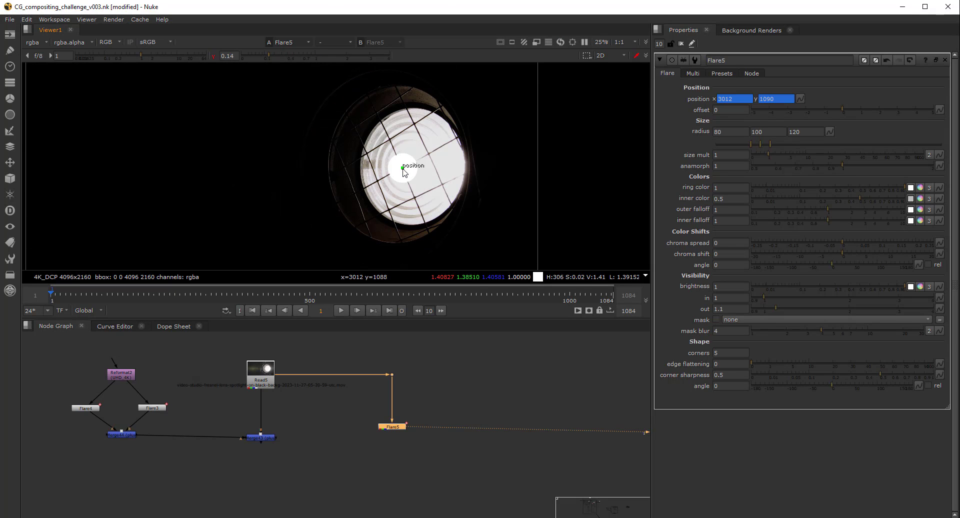
Key Flare5's position on the lamp at frames 109 (about 2892, 1086), 220 (about 2768, 1078) and 502 (about 2620, 1070).
{"action": "left_click", "coordinate": [107, 298]}
{"action": "left_click_drag", "start_coordinate": [403, 168], "coordinate": [389, 171]}
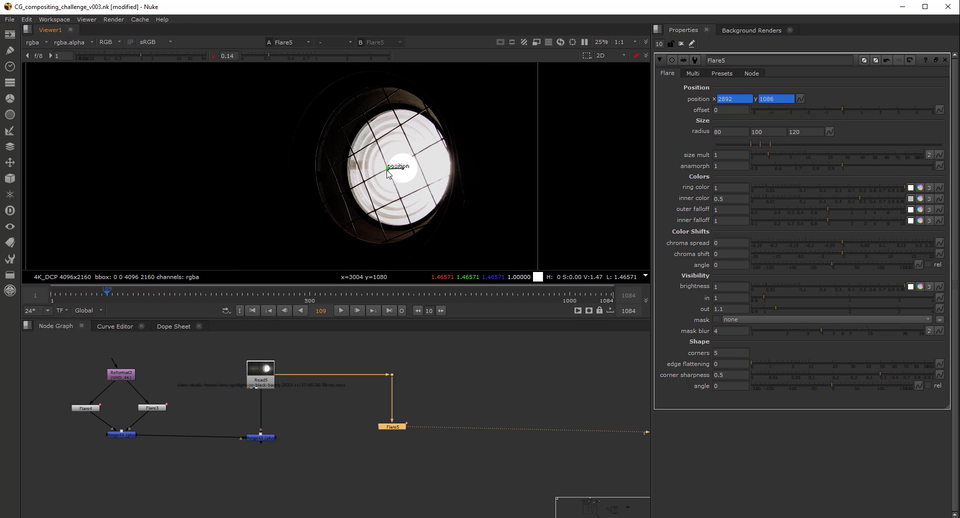
{"action": "left_click", "coordinate": [164, 298]}
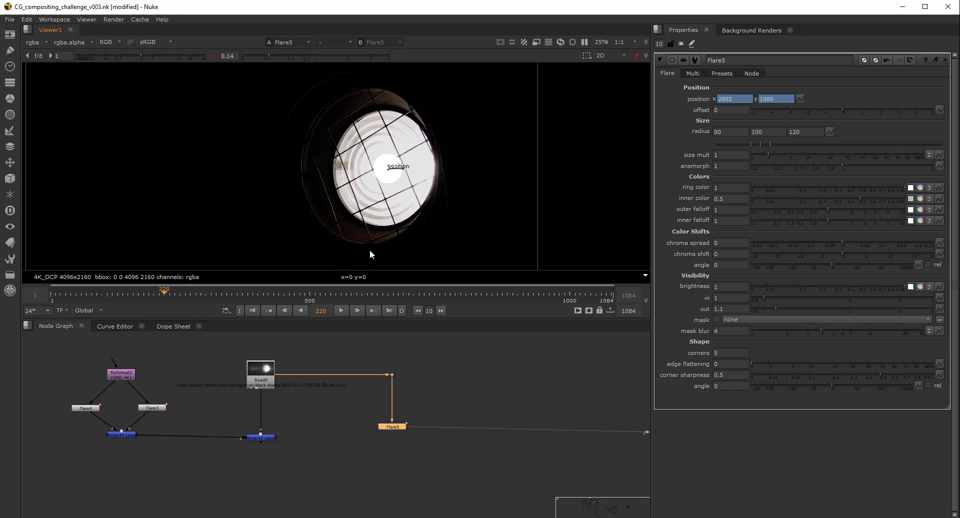
{"action": "left_click_drag", "start_coordinate": [388, 168], "coordinate": [374, 173]}
{"action": "left_click_drag", "start_coordinate": [229, 291], "coordinate": [236, 291]}
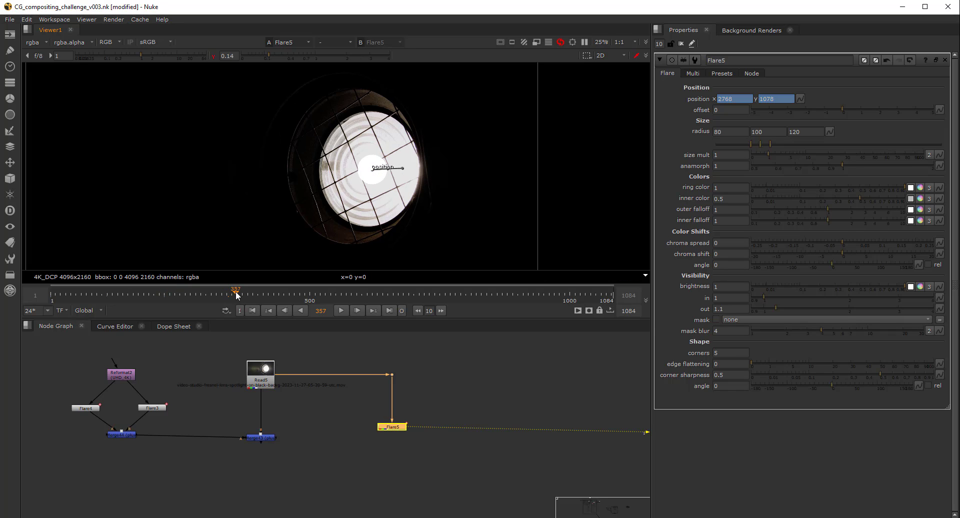
{"action": "left_click", "coordinate": [310, 294]}
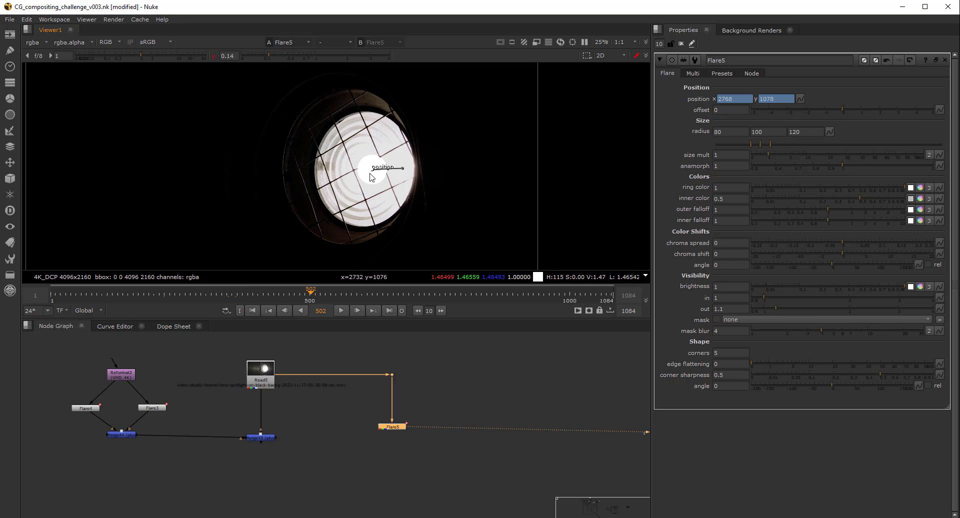
{"action": "left_click_drag", "start_coordinate": [373, 170], "coordinate": [354, 171]}
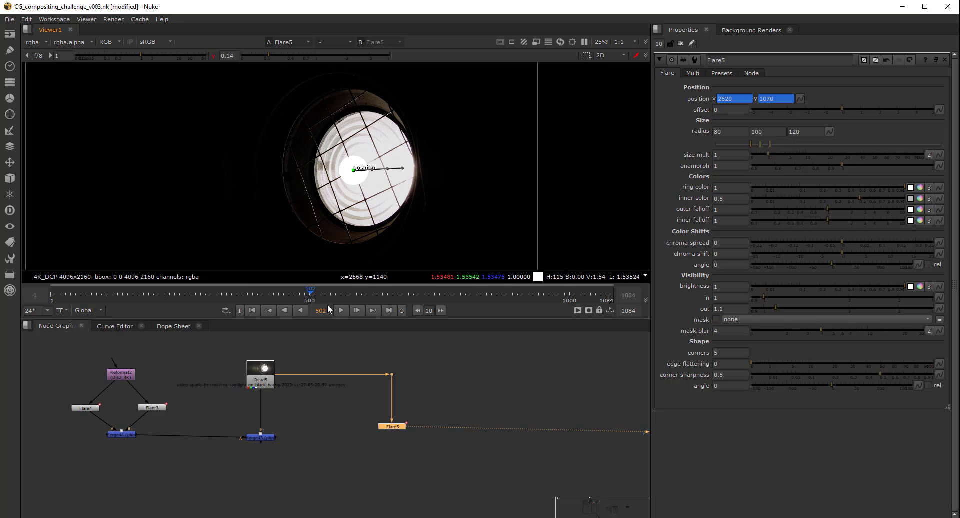
Scrub back to frame 202 to check the flare's path and reset the viewer gamma to 1.
{"action": "left_click", "coordinate": [234, 288]}
{"action": "left_click_drag", "start_coordinate": [235, 287], "coordinate": [154, 290]}
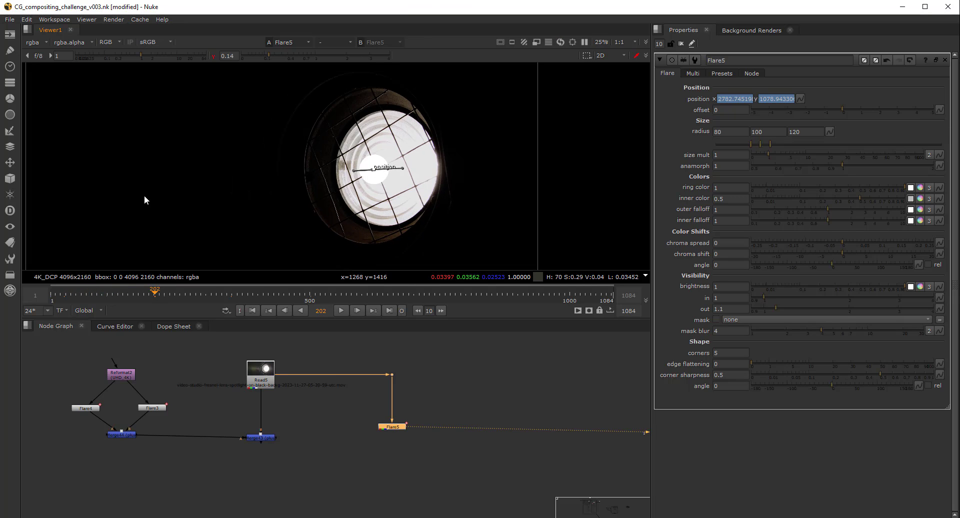
{"action": "left_click", "coordinate": [215, 55]}
{"action": "scroll", "coordinate": [395, 235], "scroll_direction": "down", "scroll_amount": 2}
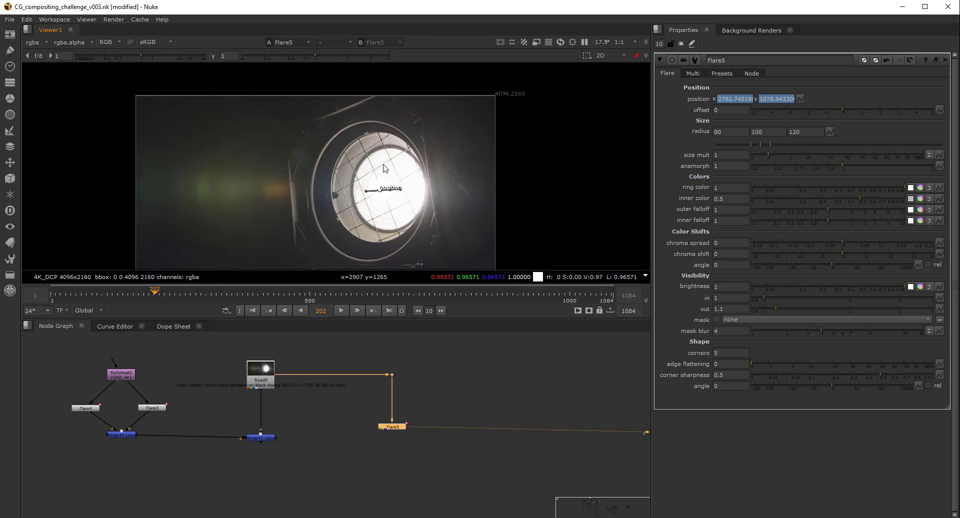
Disconnect the Dot above Flare5 from Read5 and compare Flare5's output format with the Read5 footage in the viewer.
{"action": "left_click", "coordinate": [321, 460]}
{"action": "left_click", "coordinate": [392, 375]}
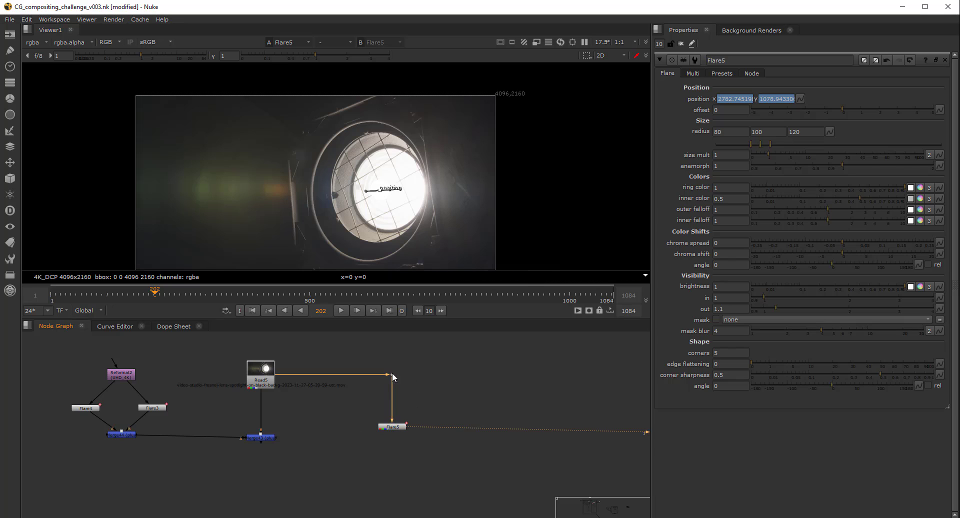
{"action": "left_click_drag", "start_coordinate": [385, 376], "coordinate": [335, 374]}
{"action": "scroll", "coordinate": [364, 198], "scroll_direction": "up", "scroll_amount": 2}
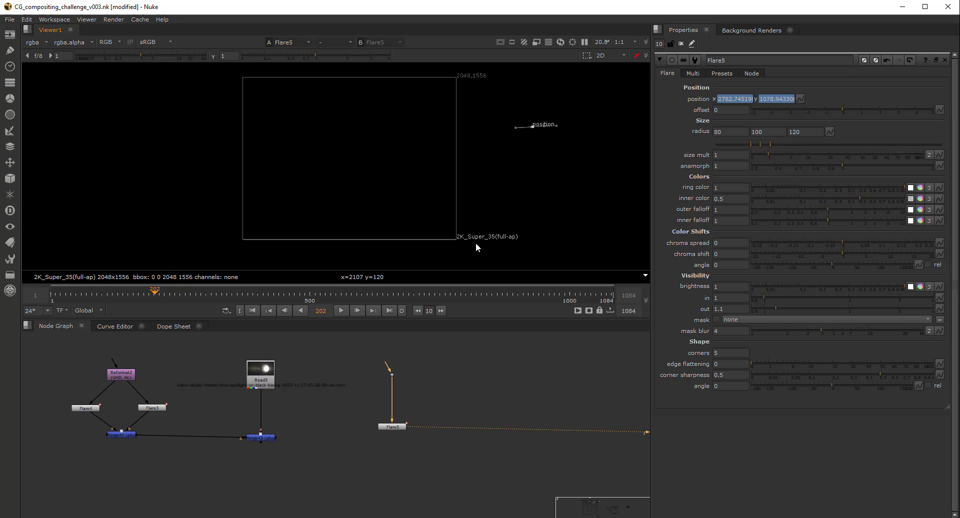
{"action": "left_click_drag", "start_coordinate": [546, 250], "coordinate": [545, 250]}
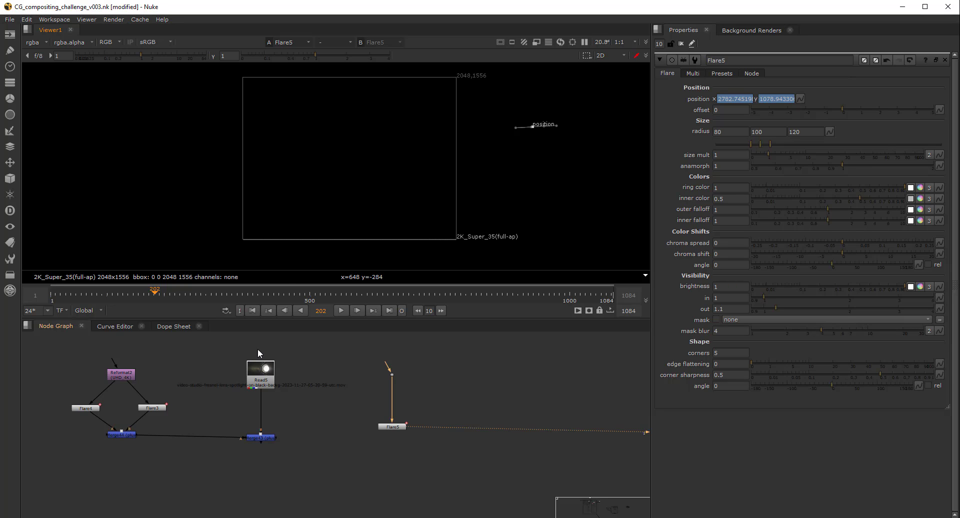
{"action": "left_click_drag", "start_coordinate": [234, 343], "coordinate": [310, 419]}
{"action": "key", "text": "1"}
{"action": "left_click", "coordinate": [371, 381]}
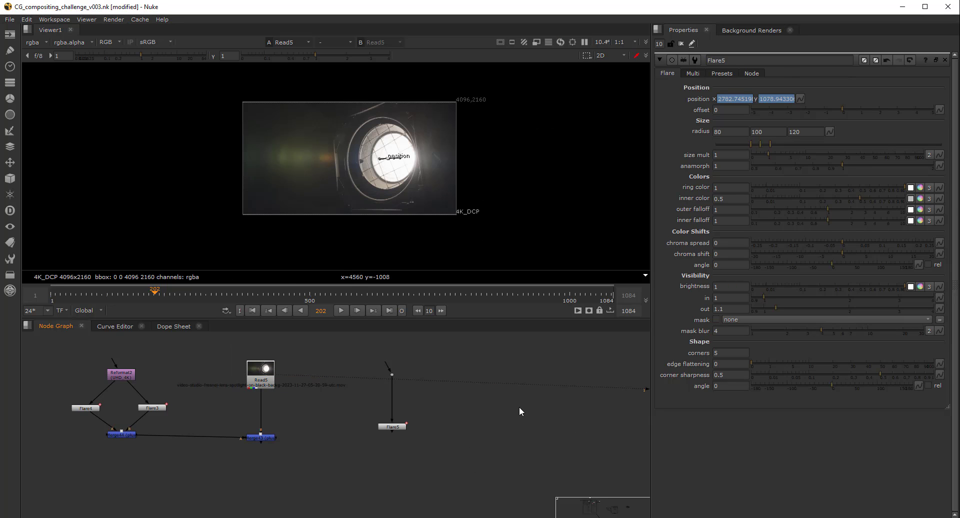
Set the project's full size format to UHD_4K 3840x2160 and check Flare5 on its own up to frame 216.
{"action": "key", "text": "s"}
{"action": "left_click", "coordinate": [731, 370]}
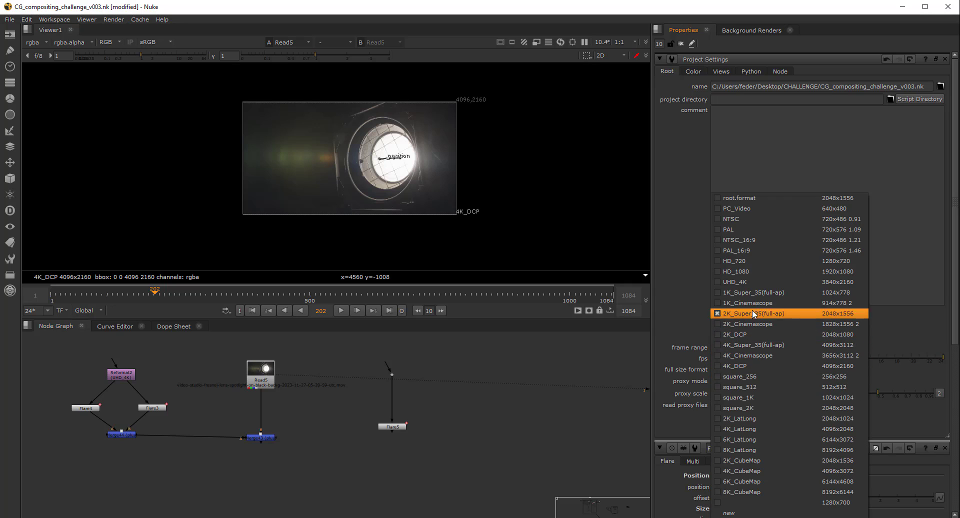
{"action": "left_click", "coordinate": [756, 281]}
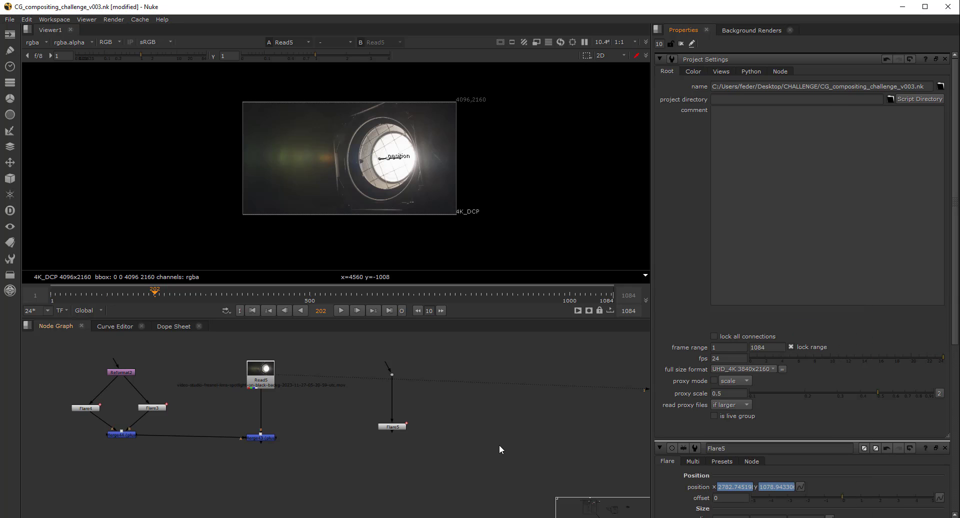
{"action": "left_click_drag", "start_coordinate": [422, 388], "coordinate": [355, 452]}
{"action": "key", "text": "1"}
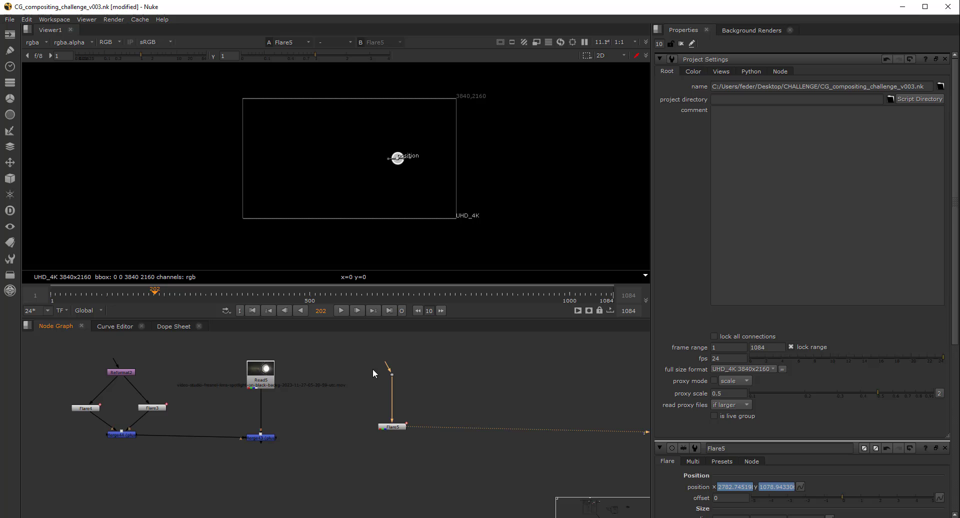
{"action": "left_click_drag", "start_coordinate": [156, 293], "coordinate": [187, 316]}
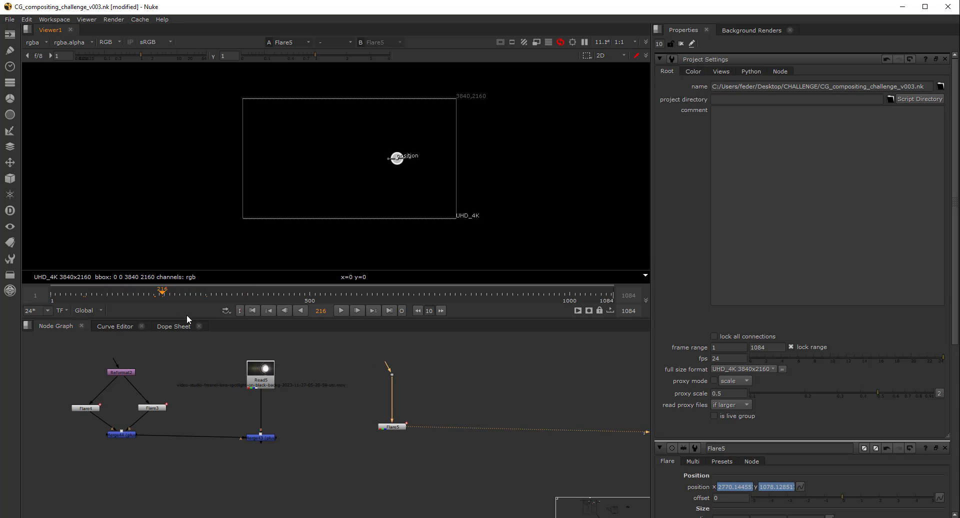
Reconnect the Dot above Flare5 to Read5 and bring up Flare5's properties.
{"action": "left_click_drag", "start_coordinate": [275, 376], "coordinate": [275, 377]}
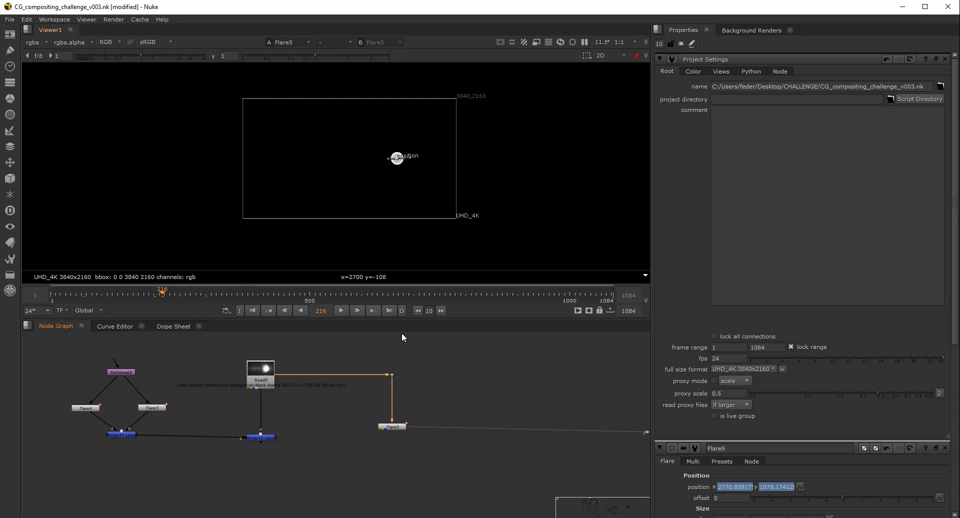
{"action": "left_click", "coordinate": [392, 426]}
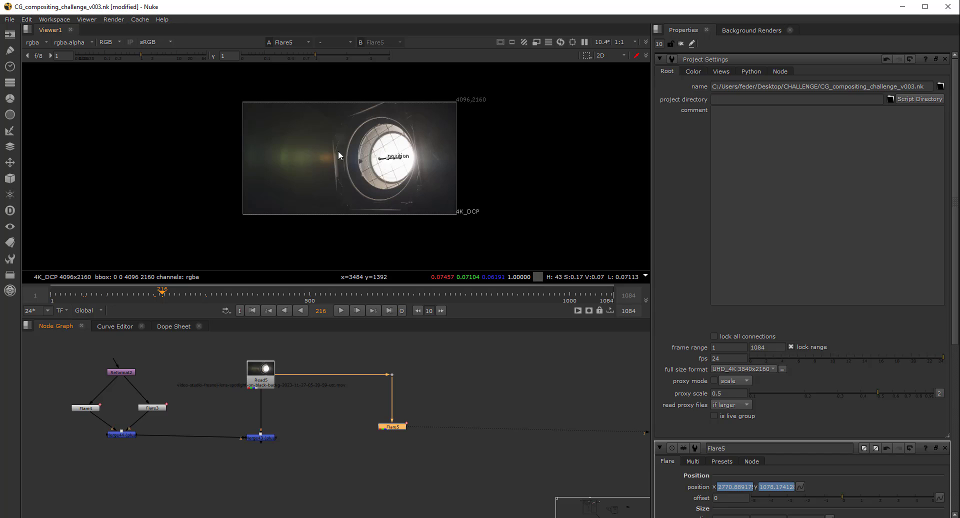
{"action": "double_click", "coordinate": [395, 430]}
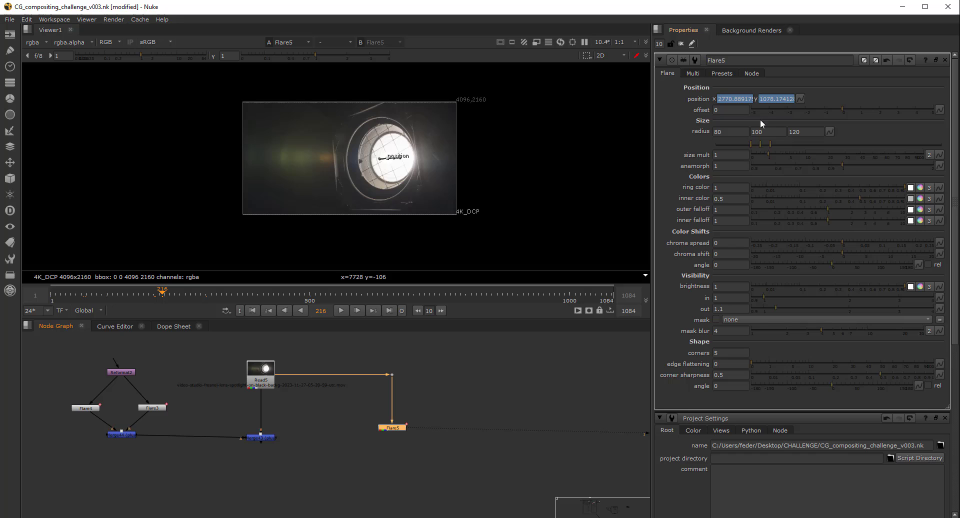
Try a Flare5 offset of 2.05, compare it with the horizontal line through the lamp, and return the offset to 0.
{"action": "left_click_drag", "start_coordinate": [842, 110], "coordinate": [880, 110]}
{"action": "left_click_drag", "start_coordinate": [243, 156], "coordinate": [510, 157], "text": "ctrl+shift"}
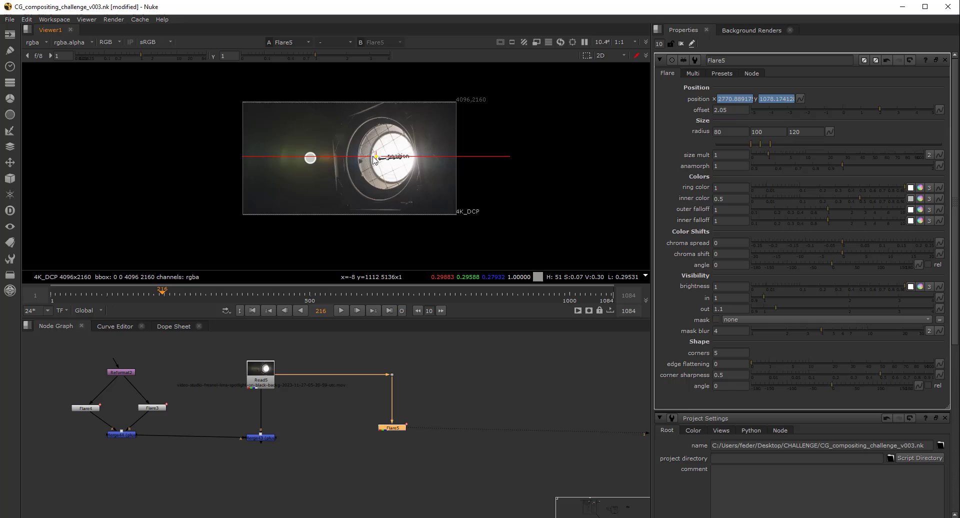
{"action": "left_click_drag", "start_coordinate": [372, 156], "coordinate": [375, 158]}
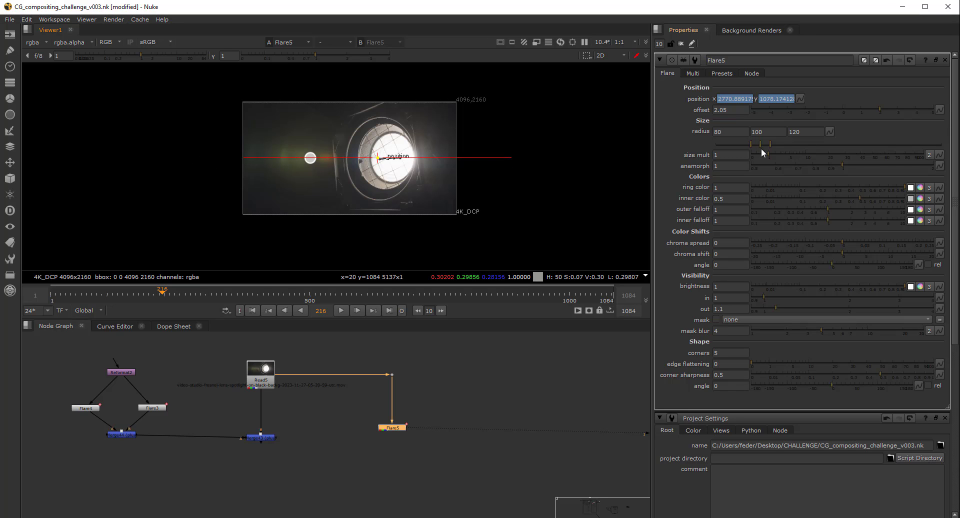
{"action": "left_click_drag", "start_coordinate": [866, 114], "coordinate": [830, 113]}
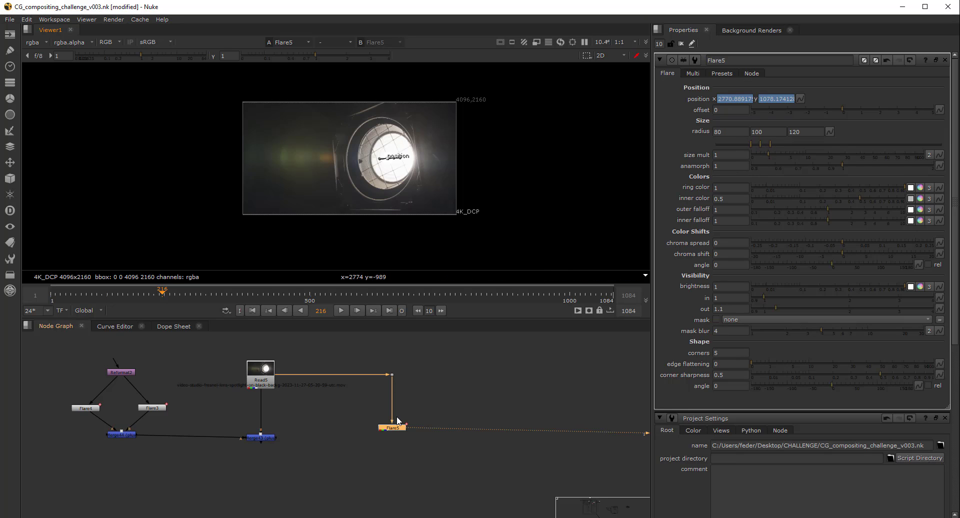
Detach the Dot from Read5 to view the flare alone up close, and hide the animation path overlay.
{"action": "left_click_drag", "start_coordinate": [385, 376], "coordinate": [374, 374]}
{"action": "scroll", "coordinate": [397, 158], "scroll_direction": "up", "scroll_amount": 5}
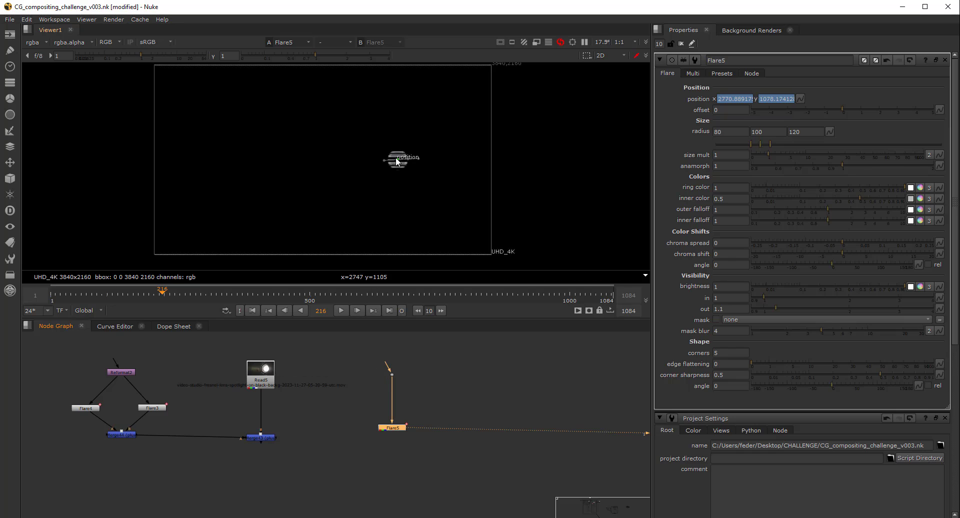
{"action": "scroll", "coordinate": [399, 161], "scroll_direction": "up", "scroll_amount": 1}
{"action": "key", "text": "o"}
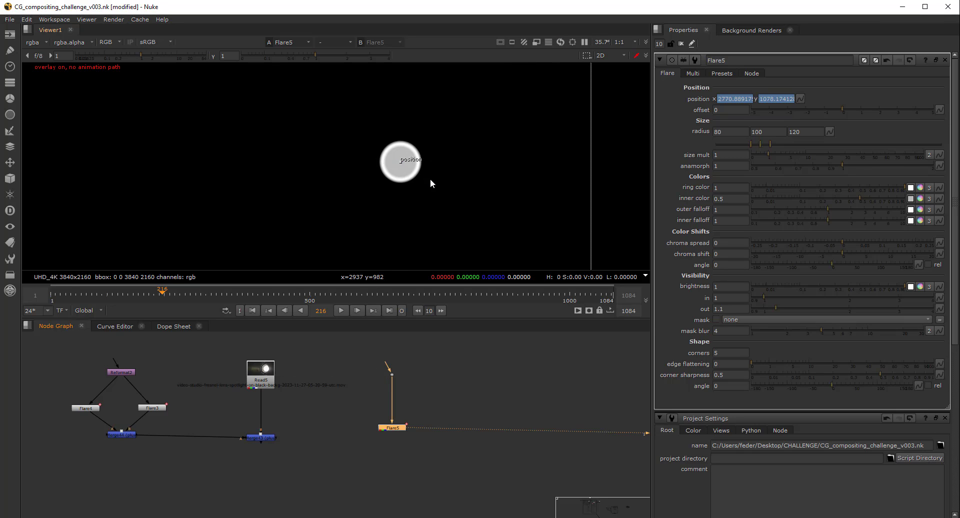
Try larger ring radii of 67.83, 202.88 and 253.85 on Flare5 and reset the radius to its defaults.
{"action": "left_click_drag", "start_coordinate": [770, 143], "coordinate": [831, 144]}
{"action": "left_click_drag", "start_coordinate": [755, 143], "coordinate": [861, 146]}
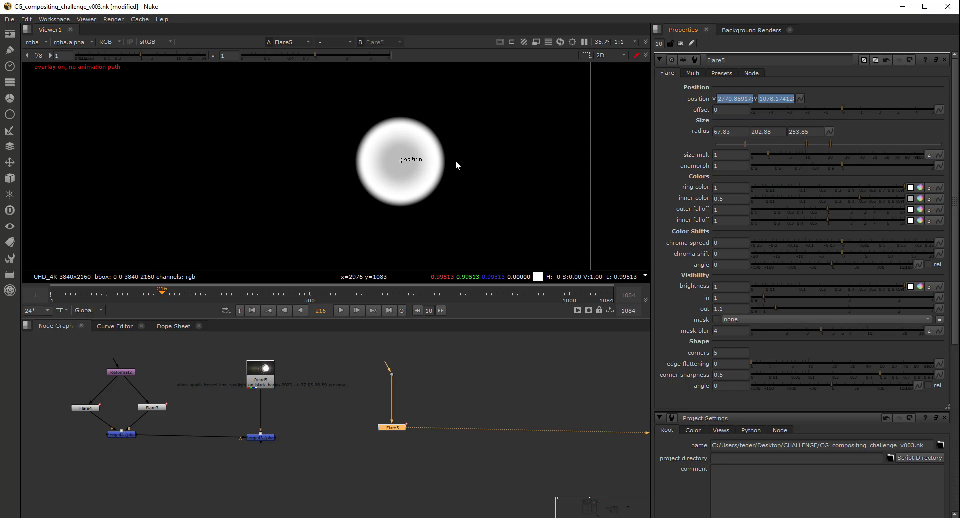
{"action": "left_click", "coordinate": [831, 146], "text": "ctrl"}
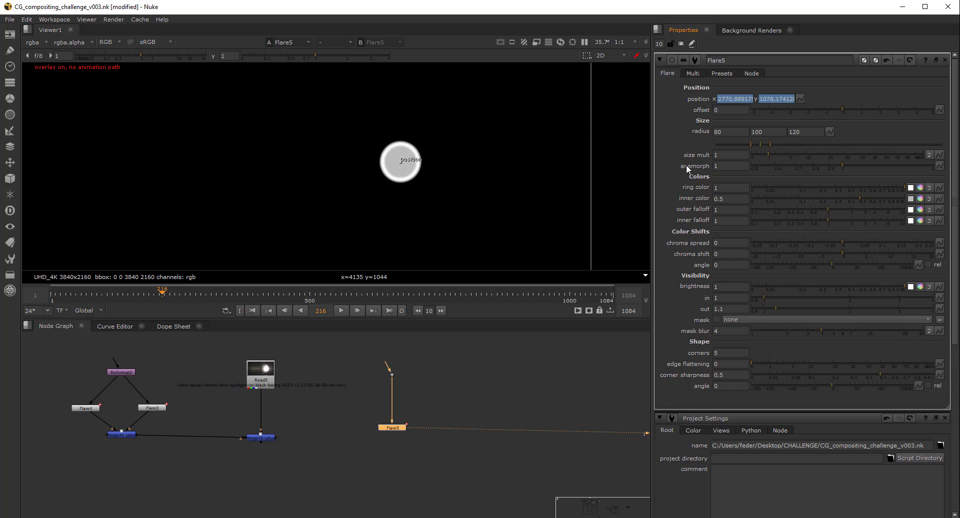
Set the flare's size mult to 1.5, try and undo a higher anamorph value, and turn off the viewer overlay.
{"action": "mouse_move", "coordinate": [772, 151]}
{"action": "left_mouse_down"}
{"action": "mouse_move", "coordinate": [809, 146]}
{"action": "mouse_move", "coordinate": [773, 154]}
{"action": "left_mouse_up"}
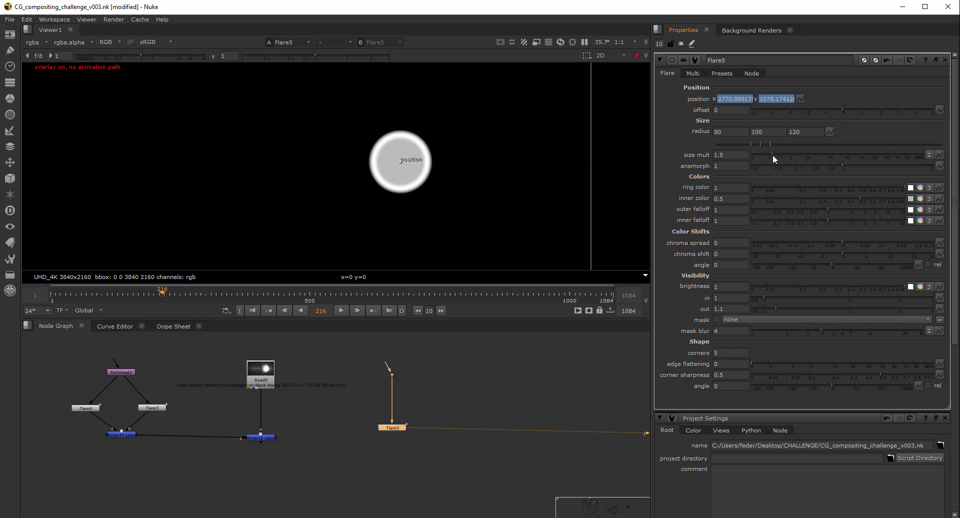
{"action": "left_click_drag", "start_coordinate": [842, 165], "coordinate": [948, 168]}
{"action": "left_click_drag", "start_coordinate": [304, 136], "coordinate": [474, 185], "text": "ctrl+shift"}
{"action": "key", "text": "ctrl+z"}
{"action": "key", "text": "q"}
Try a bluish ring color of 0.415, 0.45, 0.62 and reset its three channels to 1.
{"action": "left_click_drag", "start_coordinate": [899, 187], "coordinate": [854, 209]}
{"action": "left_click", "coordinate": [921, 187]}
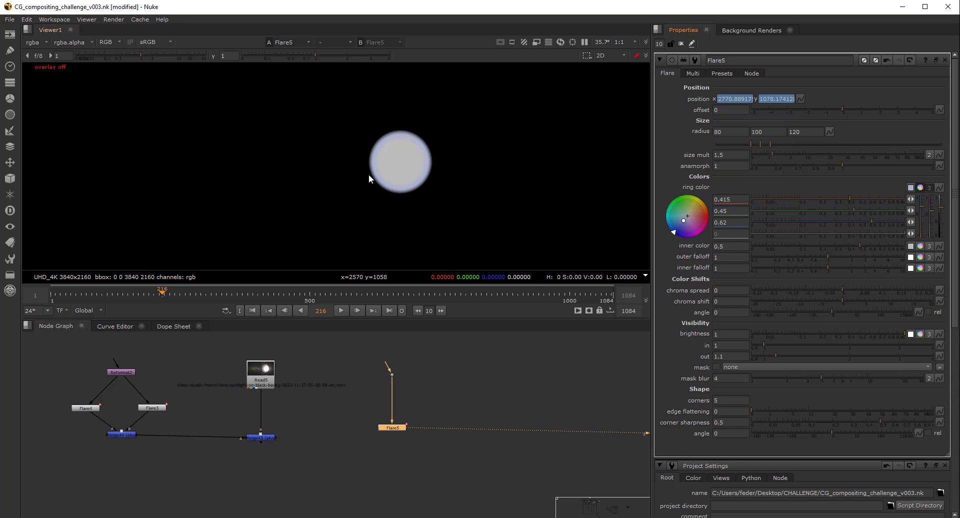
{"action": "left_click", "coordinate": [858, 199], "text": "ctrl"}
{"action": "left_click", "coordinate": [862, 210], "text": "ctrl"}
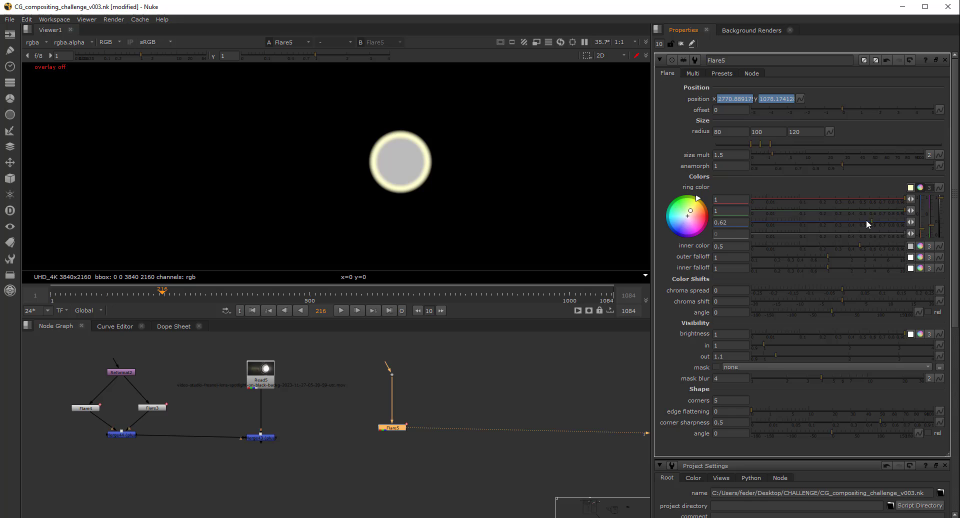
{"action": "left_click", "coordinate": [867, 221], "text": "ctrl"}
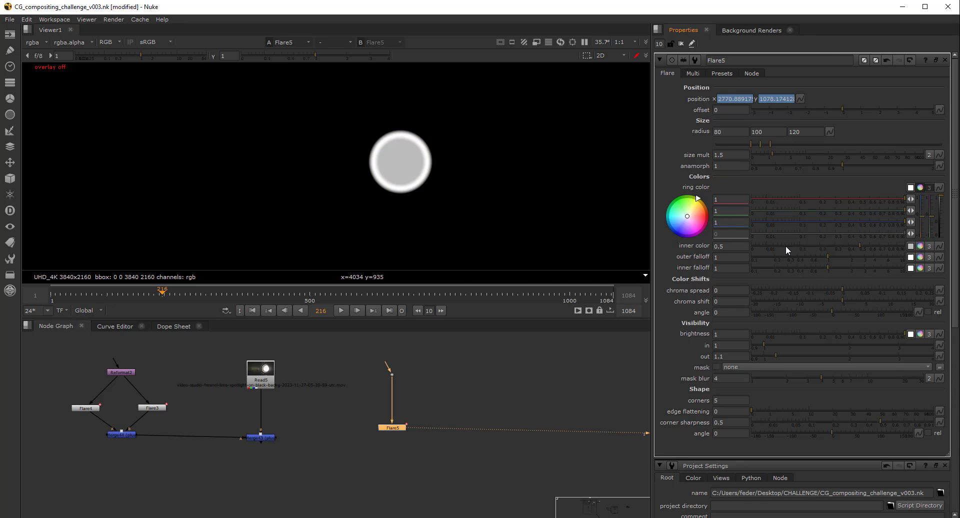
Try a reddish inner color of 0.51, 0.18, 0.18 with a blue ring color of 0.42, 0.585, 1.
{"action": "left_click_drag", "start_coordinate": [857, 244], "coordinate": [816, 245]}
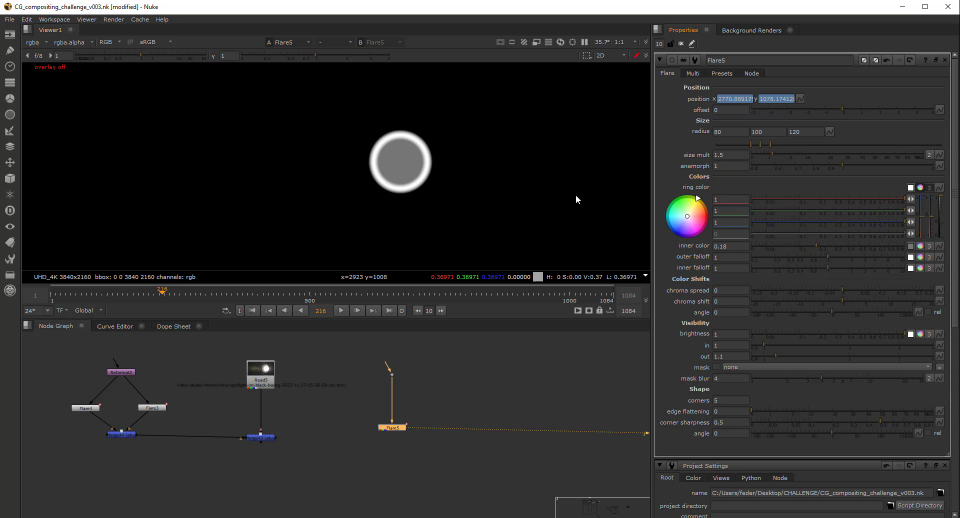
{"action": "left_click", "coordinate": [921, 246]}
{"action": "left_click_drag", "start_coordinate": [826, 258], "coordinate": [861, 258]}
{"action": "left_click_drag", "start_coordinate": [873, 211], "coordinate": [869, 212]}
{"action": "left_click", "coordinate": [851, 201]}
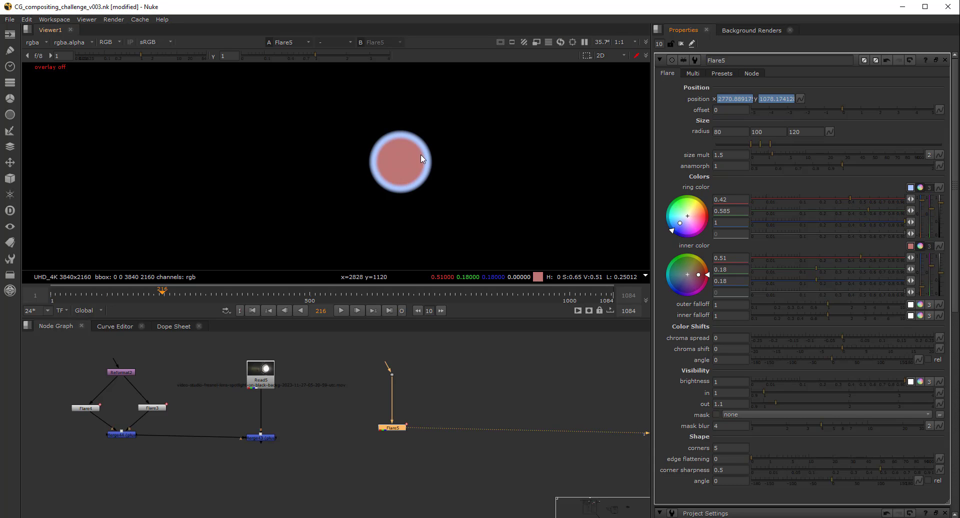
Reset the ring color channels to 1 and the inner color channels to 0.5.
{"action": "left_click", "coordinate": [879, 200], "text": "ctrl"}
{"action": "left_click", "coordinate": [881, 211], "text": "ctrl"}
{"action": "left_click", "coordinate": [879, 257], "text": "ctrl"}
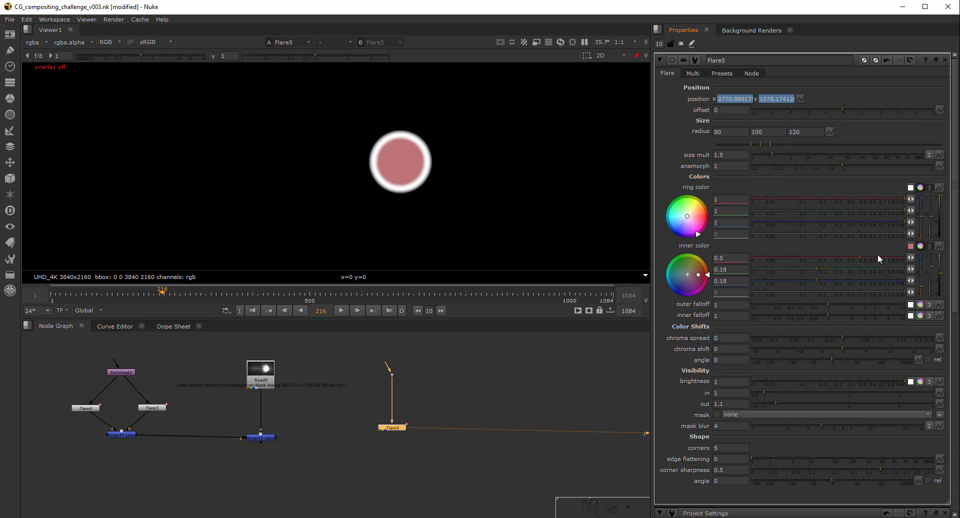
{"action": "left_click", "coordinate": [876, 271], "text": "ctrl"}
{"action": "left_click", "coordinate": [874, 281], "text": "ctrl"}
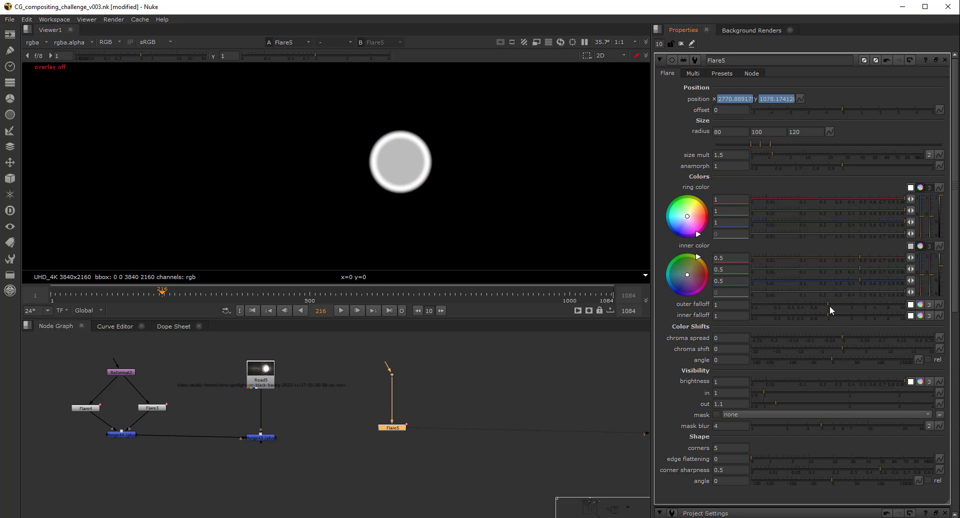
Try an outer falloff of 1.85 and an inner falloff of 0.84, and reset both to 1.
{"action": "mouse_move", "coordinate": [830, 305]}
{"action": "left_mouse_down"}
{"action": "mouse_move", "coordinate": [873, 300]}
{"action": "mouse_move", "coordinate": [788, 301]}
{"action": "mouse_move", "coordinate": [886, 301]}
{"action": "mouse_move", "coordinate": [821, 296]}
{"action": "mouse_move", "coordinate": [847, 295]}
{"action": "mouse_move", "coordinate": [867, 312]}
{"action": "mouse_move", "coordinate": [761, 311]}
{"action": "mouse_move", "coordinate": [821, 309]}
{"action": "left_mouse_up"}
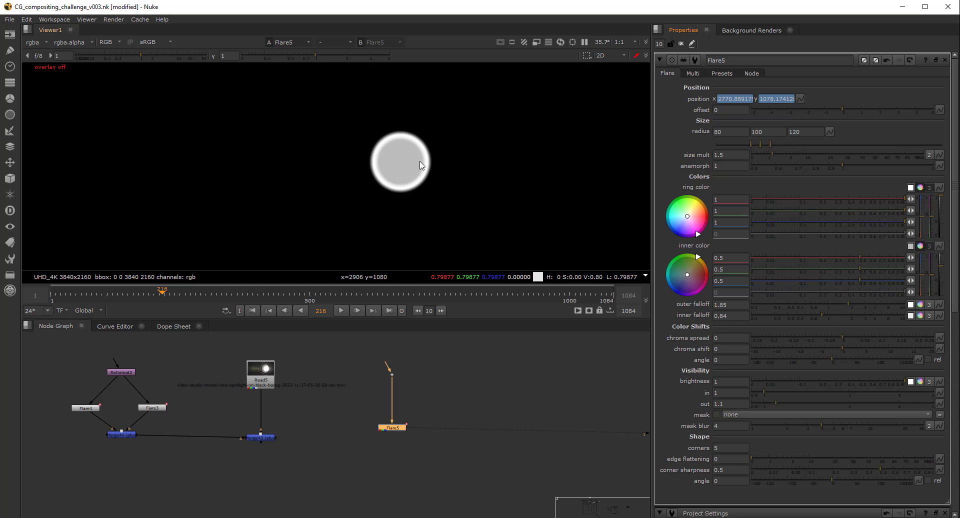
{"action": "left_click", "coordinate": [857, 305], "text": "ctrl"}
{"action": "left_click", "coordinate": [855, 311], "text": "ctrl"}
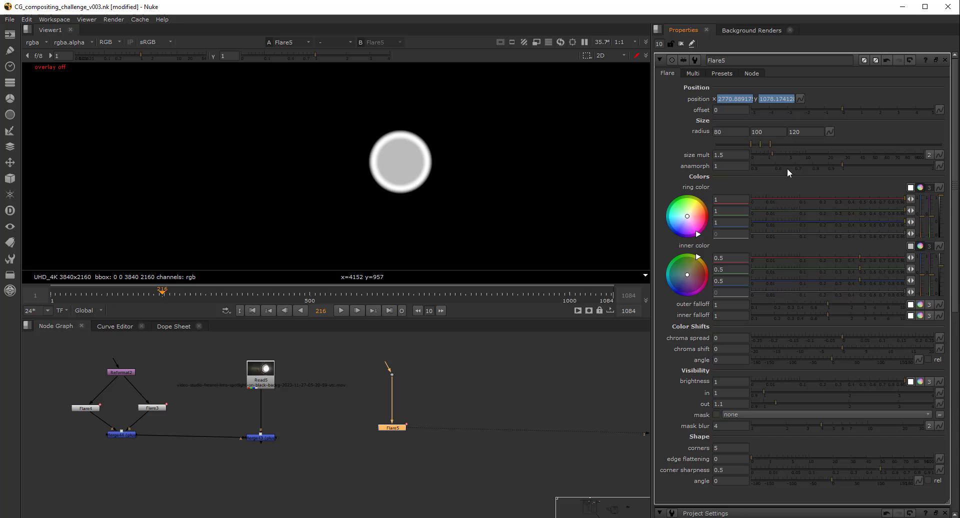
Set the flare's chroma spread to 0.044 and its chroma shift to 1.2.
{"action": "mouse_move", "coordinate": [828, 302]}
{"action": "left_mouse_down"}
{"action": "mouse_move", "coordinate": [866, 302]}
{"action": "mouse_move", "coordinate": [803, 298]}
{"action": "mouse_move", "coordinate": [832, 302]}
{"action": "left_mouse_up"}
{"action": "key", "text": "ctrl+z"}
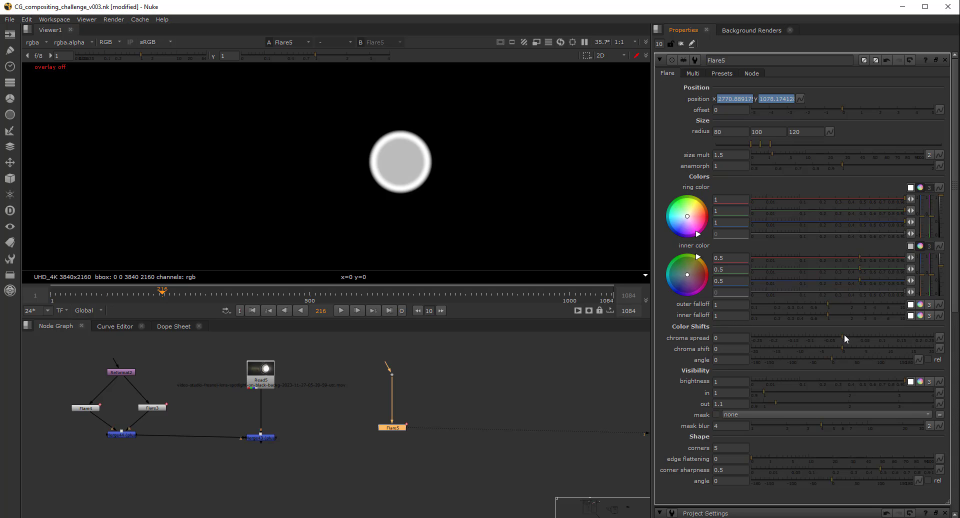
{"action": "left_click_drag", "start_coordinate": [844, 338], "coordinate": [860, 337]}
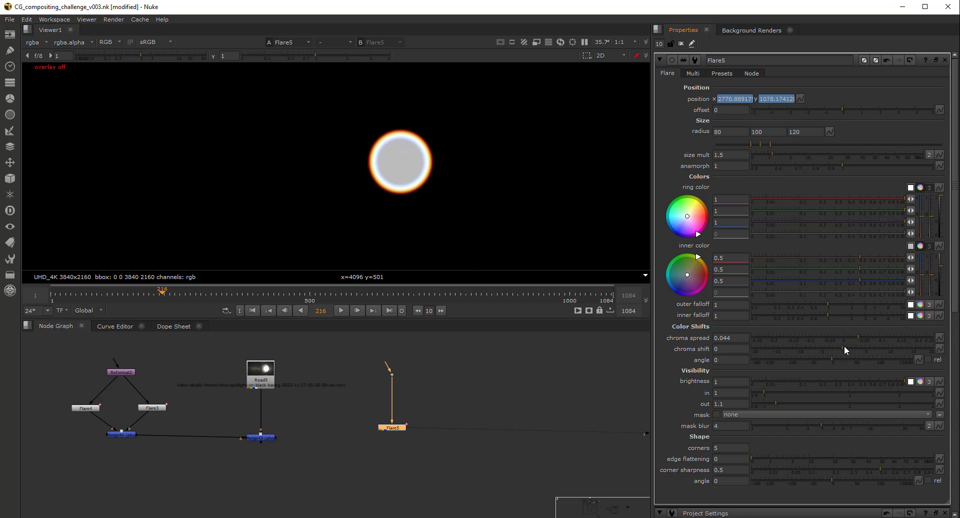
{"action": "mouse_move", "coordinate": [842, 347]}
{"action": "left_mouse_down"}
{"action": "mouse_move", "coordinate": [893, 348]}
{"action": "mouse_move", "coordinate": [737, 333]}
{"action": "mouse_move", "coordinate": [925, 350]}
{"action": "mouse_move", "coordinate": [757, 338]}
{"action": "mouse_move", "coordinate": [870, 349]}
{"action": "mouse_move", "coordinate": [829, 343]}
{"action": "mouse_move", "coordinate": [848, 348]}
{"action": "left_mouse_up"}
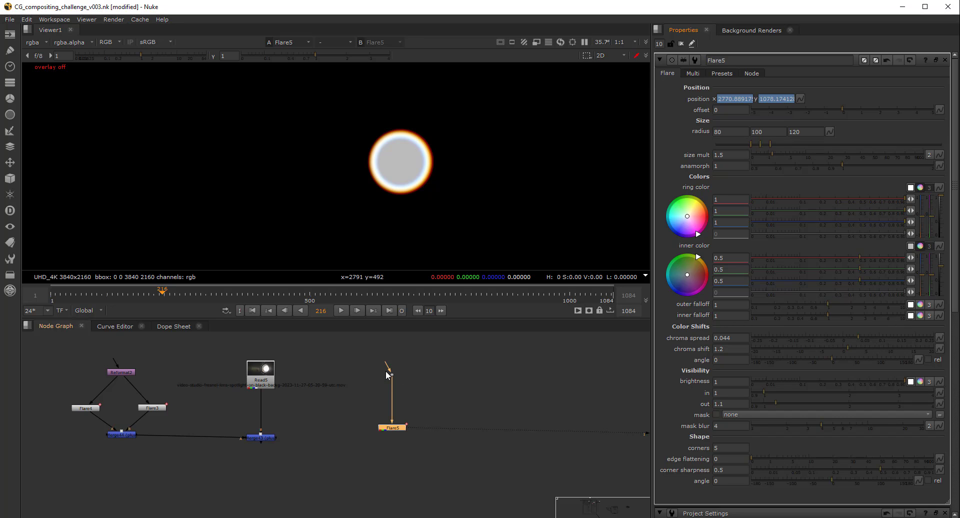
Connect the Flare node's input dot to the Read5 spotlight footage and inspect the result at viewer gamma 0.28, resetting gamma to 1.
{"action": "left_click_drag", "start_coordinate": [391, 364], "coordinate": [270, 369]}
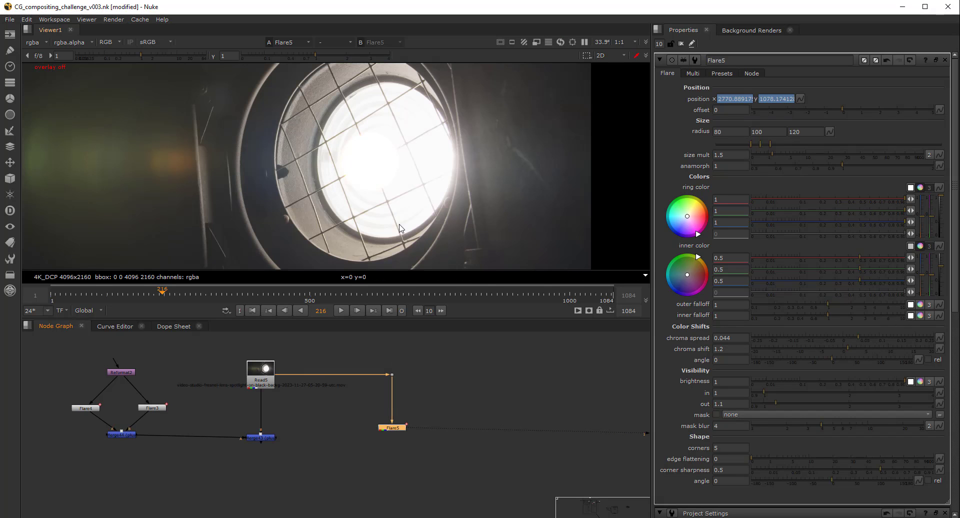
{"action": "left_click_drag", "start_coordinate": [310, 58], "coordinate": [284, 63]}
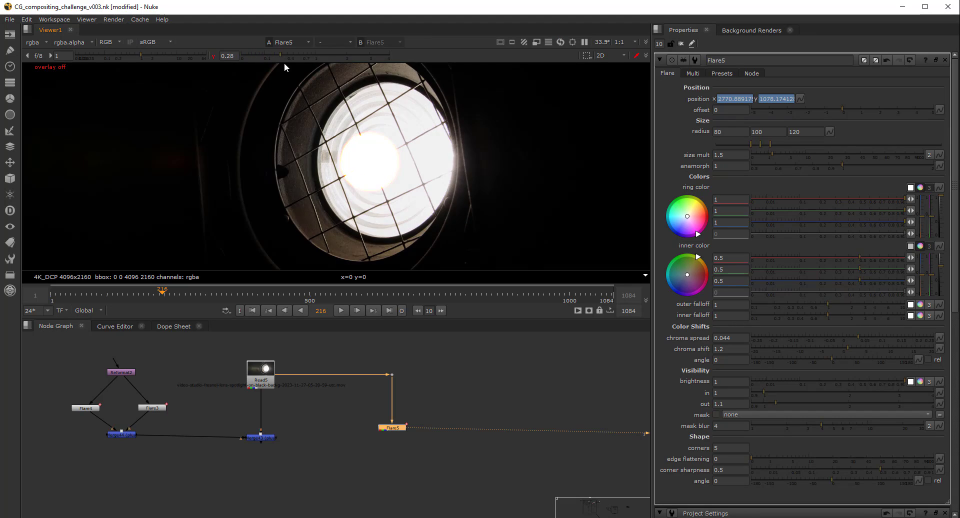
{"action": "left_click", "coordinate": [215, 55]}
{"action": "scroll", "coordinate": [356, 160], "scroll_direction": "down", "scroll_amount": 2}
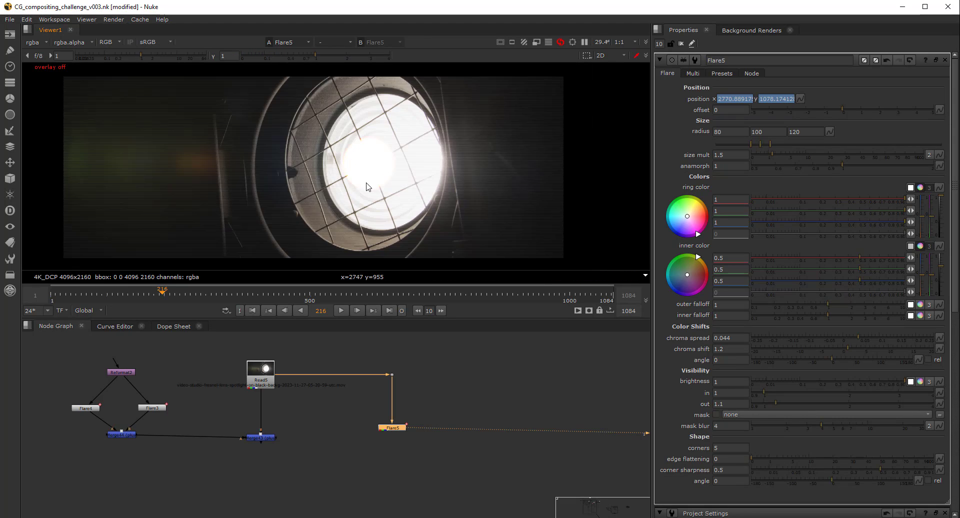
{"action": "scroll", "coordinate": [368, 188], "scroll_direction": "up", "scroll_amount": 1}
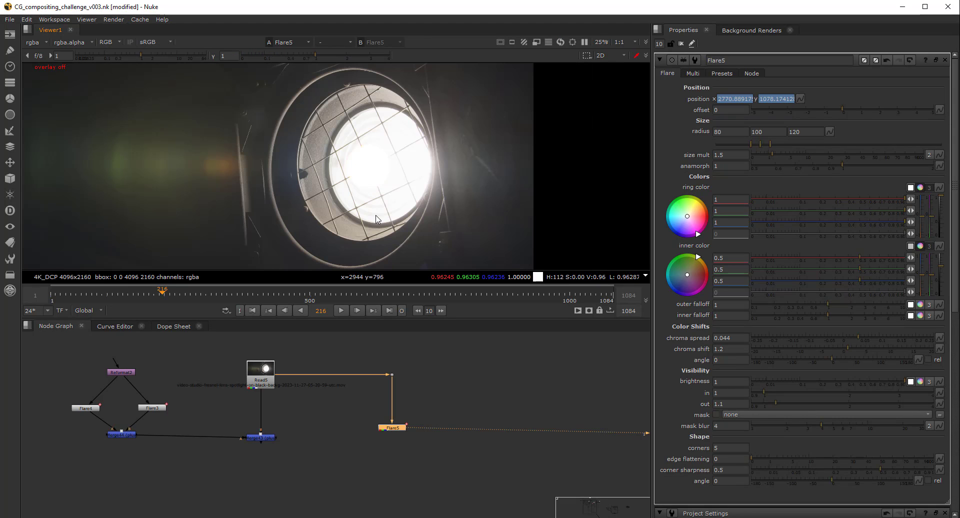
Set the Multiple Flares repeat to 5 and scrub the timeline to frame 221.
{"action": "left_click", "coordinate": [694, 73]}
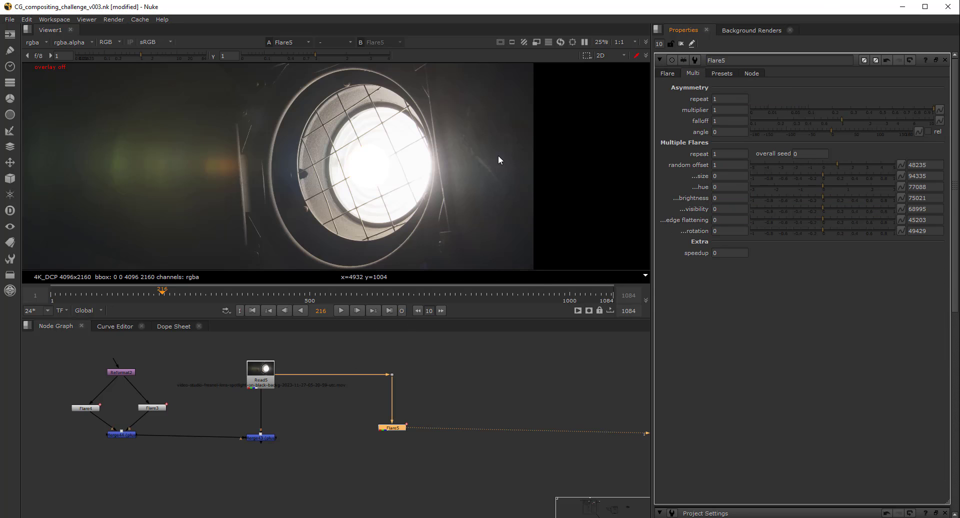
{"action": "scroll", "coordinate": [445, 150], "scroll_direction": "down", "scroll_amount": 1}
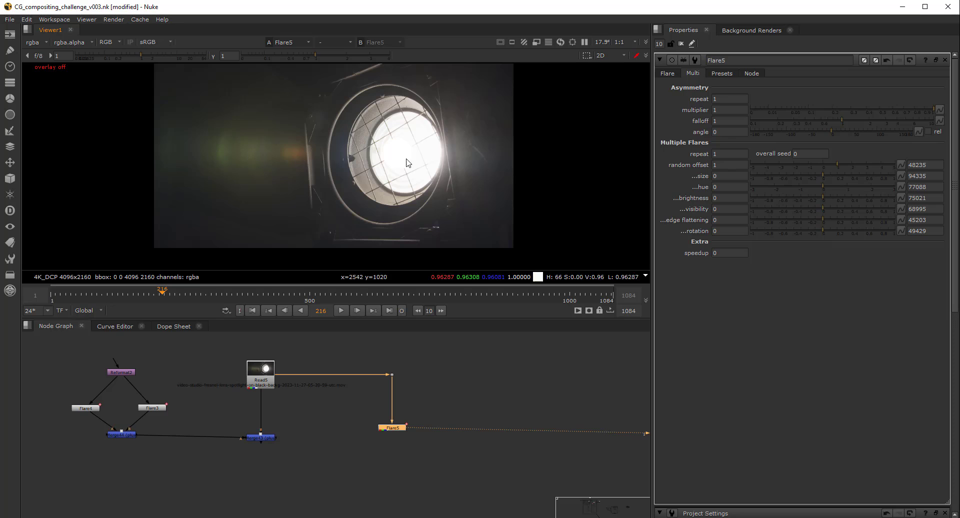
{"action": "double_click", "coordinate": [731, 155]}
{"action": "type", "text": "2"}
{"action": "key", "text": "Return"}
{"action": "type", "text": "5"}
{"action": "key", "text": "Return"}
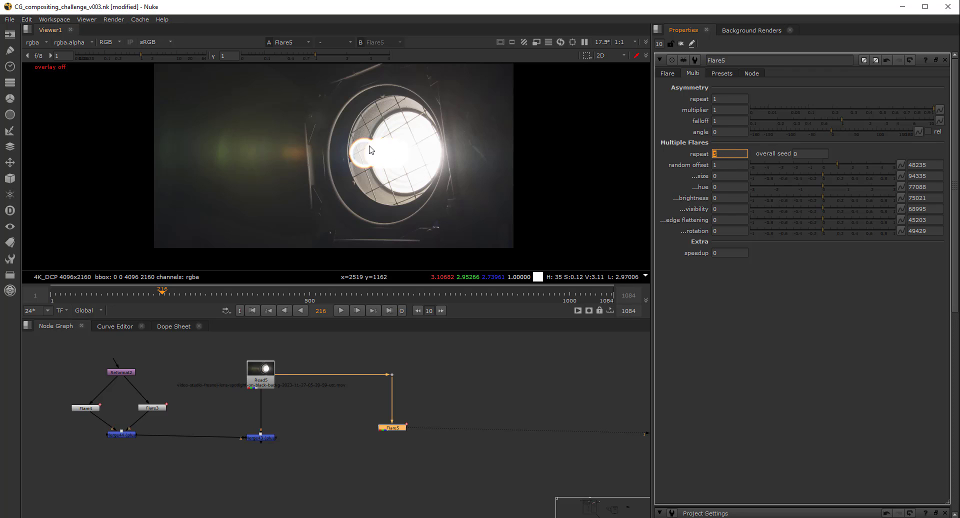
{"action": "left_click", "coordinate": [133, 294]}
{"action": "left_click_drag", "start_coordinate": [131, 293], "coordinate": [164, 291]}
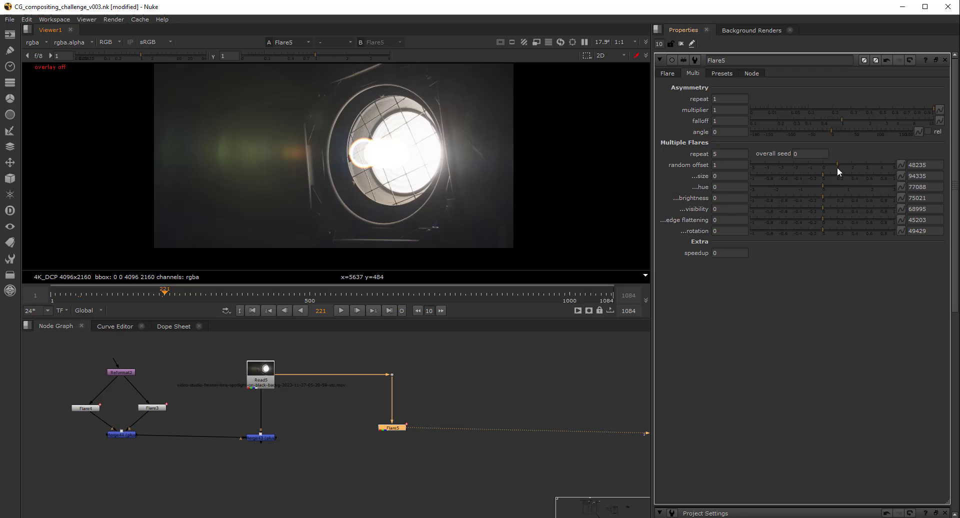
Spread the repeated flares with a random offset of 4.8 and a position offset of -0.2.
{"action": "left_click_drag", "start_coordinate": [840, 164], "coordinate": [888, 156]}
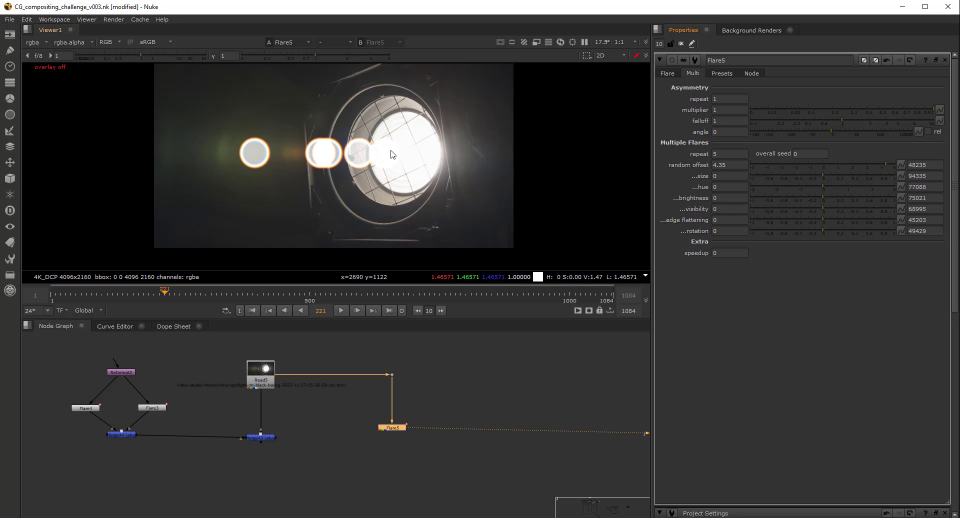
{"action": "left_click", "coordinate": [668, 73]}
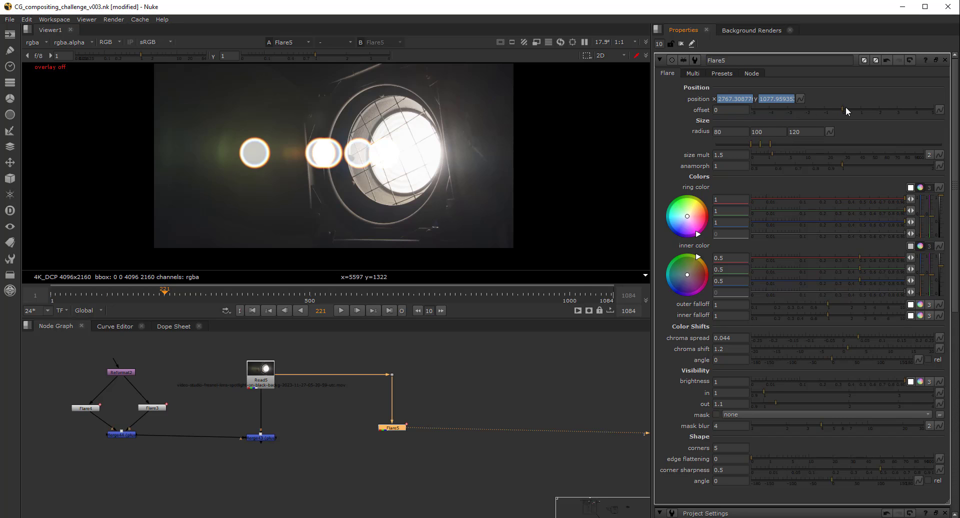
{"action": "left_click_drag", "start_coordinate": [846, 107], "coordinate": [839, 107]}
{"action": "left_click", "coordinate": [828, 108], "text": "ctrl"}
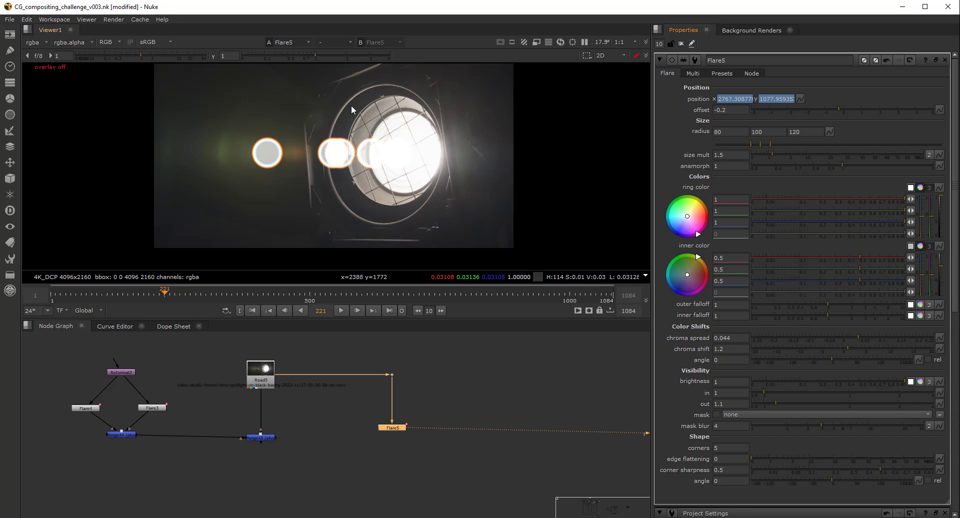
{"action": "left_click", "coordinate": [692, 73]}
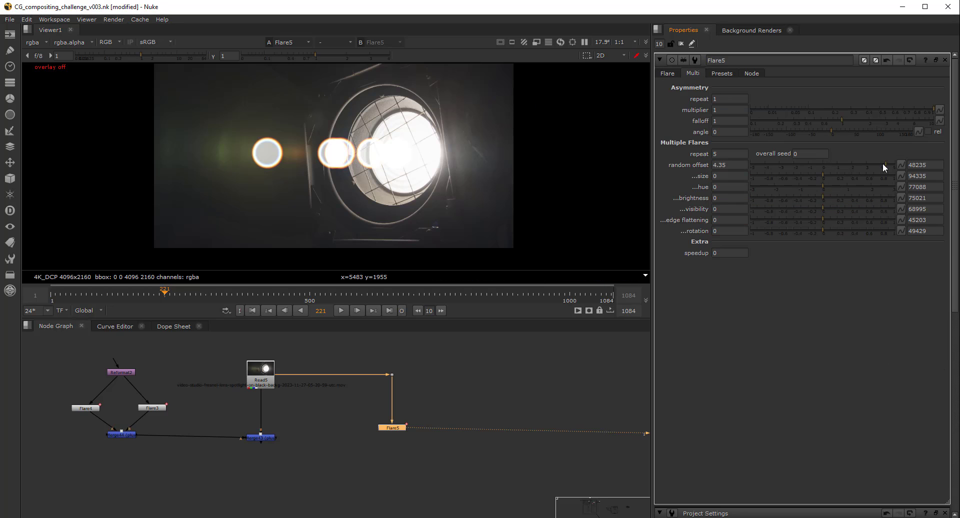
{"action": "mouse_move", "coordinate": [891, 163]}
{"action": "left_mouse_down"}
{"action": "mouse_move", "coordinate": [882, 159]}
{"action": "mouse_move", "coordinate": [892, 160]}
{"action": "left_mouse_up"}
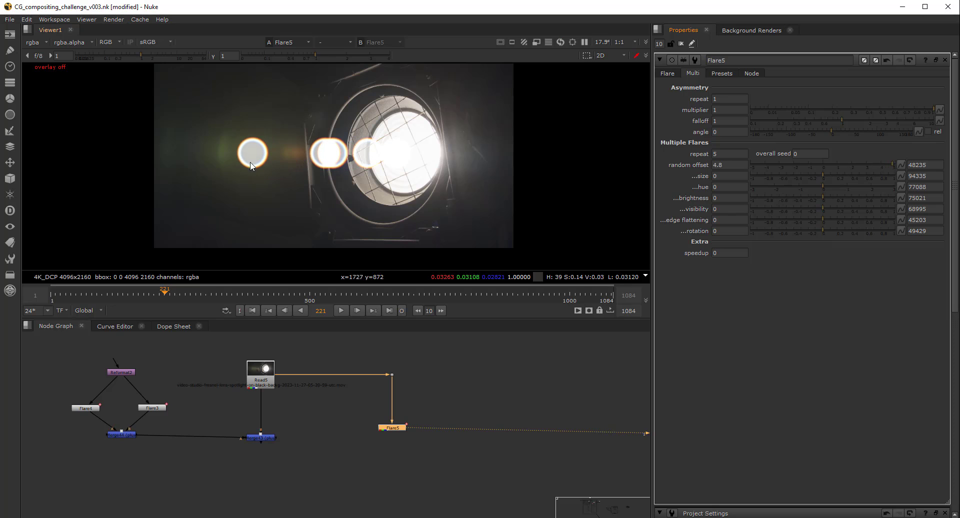
Randomize the repeated flares with size 0.23, hue 0.9 and brightness -0.72.
{"action": "left_click", "coordinate": [820, 177]}
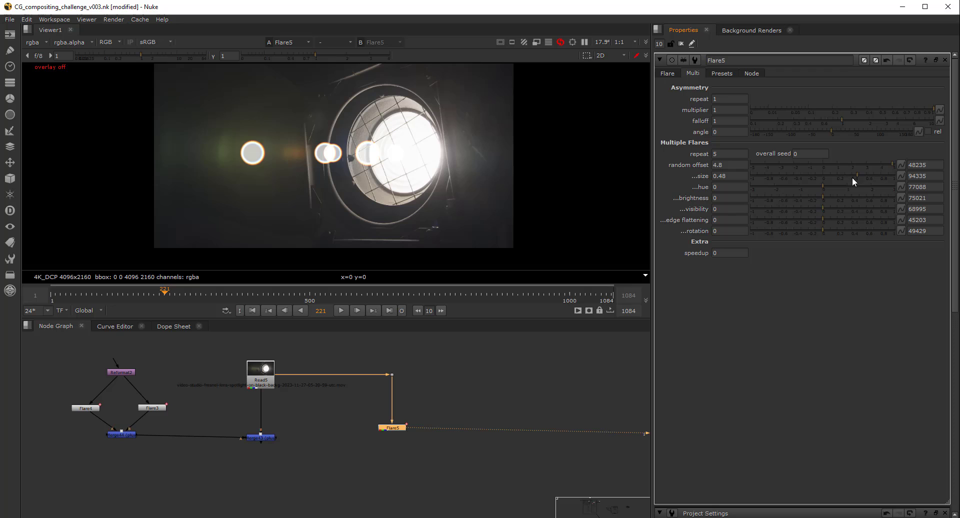
{"action": "left_click", "coordinate": [832, 177]}
{"action": "left_click", "coordinate": [839, 177]}
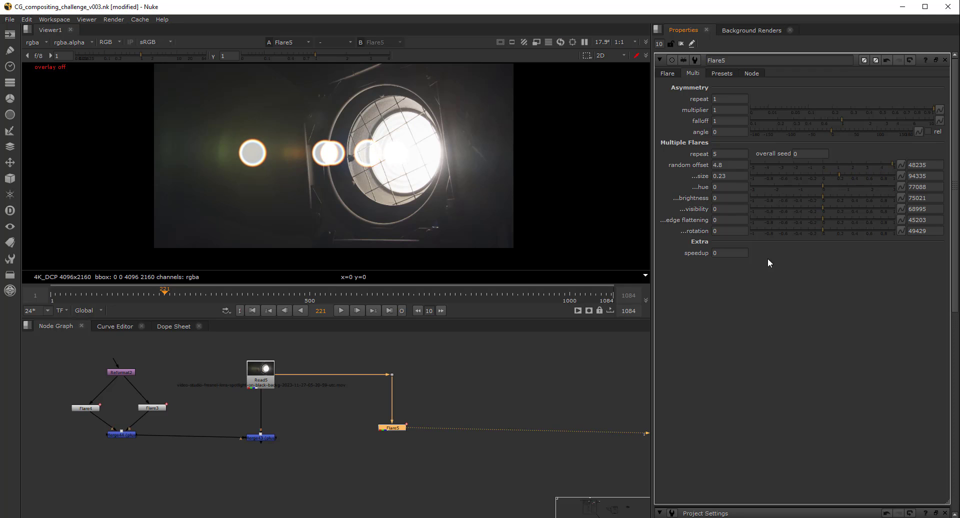
{"action": "left_click_drag", "start_coordinate": [824, 187], "coordinate": [770, 195]}
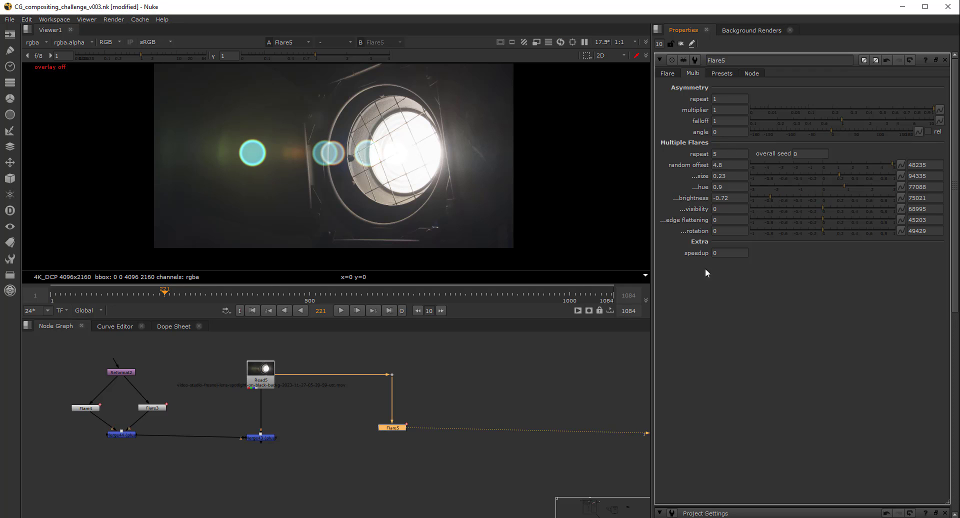
Try random edge flattening values of 3 and 1 on the repeated flares.
{"action": "left_click_drag", "start_coordinate": [824, 222], "coordinate": [919, 220]}
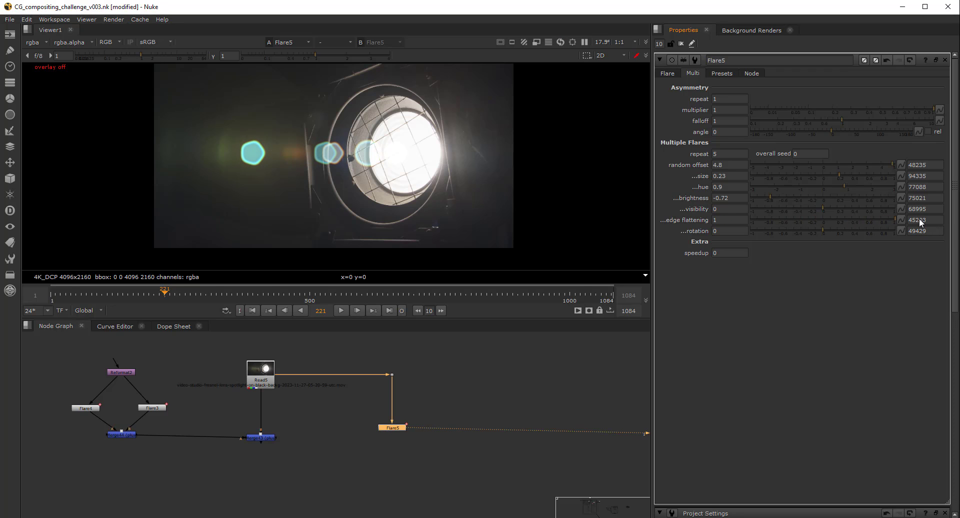
{"action": "double_click", "coordinate": [730, 220]}
{"action": "type", "text": "3"}
{"action": "key", "text": "Return"}
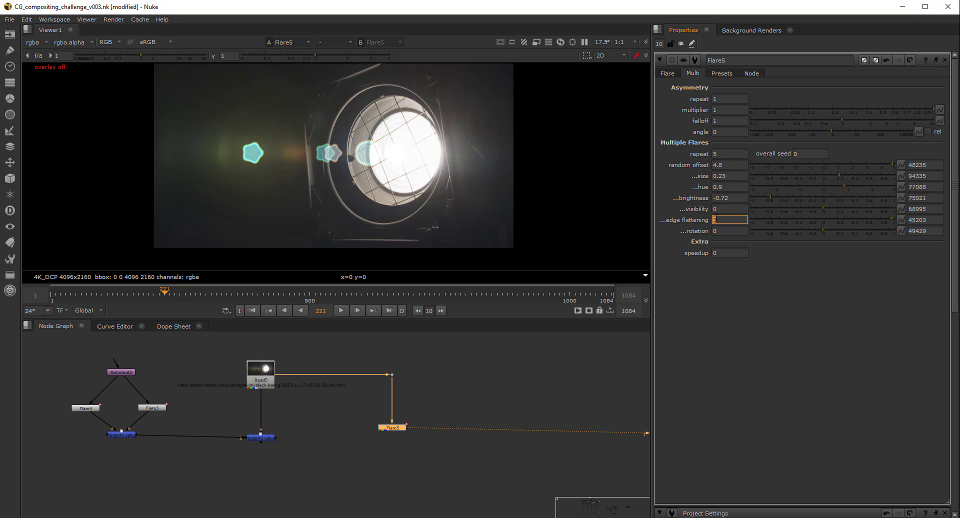
{"action": "type", "text": "1"}
{"action": "key", "text": "Return"}
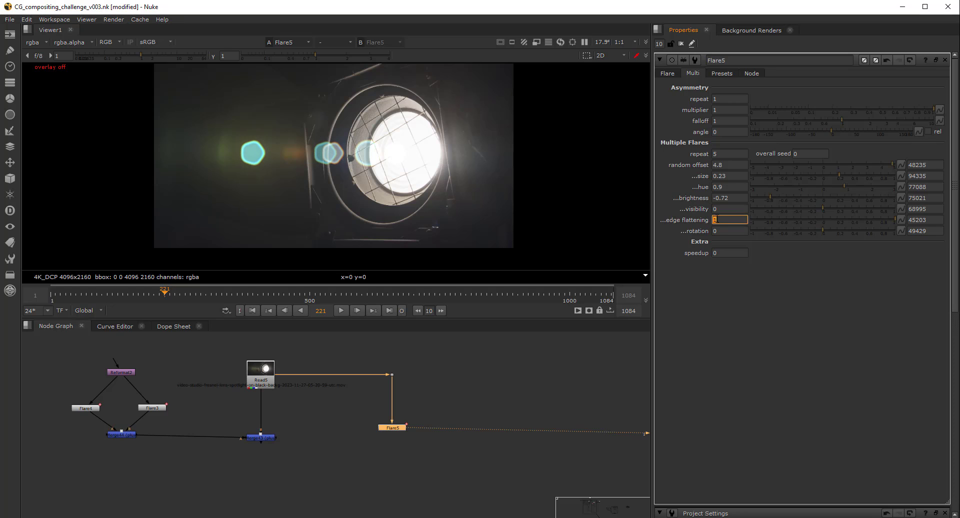
Try 7 and 3 corners for the flare shape and set the corners to 6, keeping edge flattening at 0.
{"action": "left_click", "coordinate": [666, 72]}
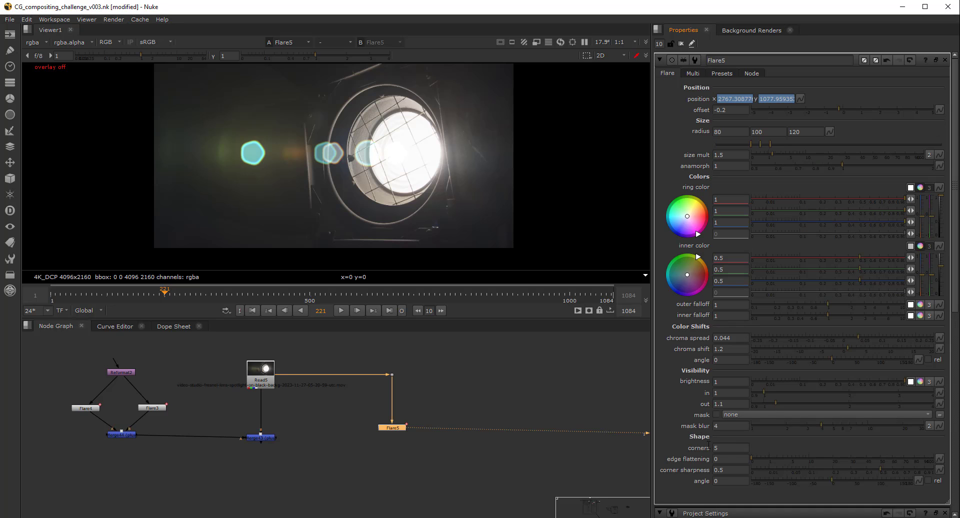
{"action": "double_click", "coordinate": [719, 448]}
{"action": "type", "text": "7"}
{"action": "key", "text": "Return"}
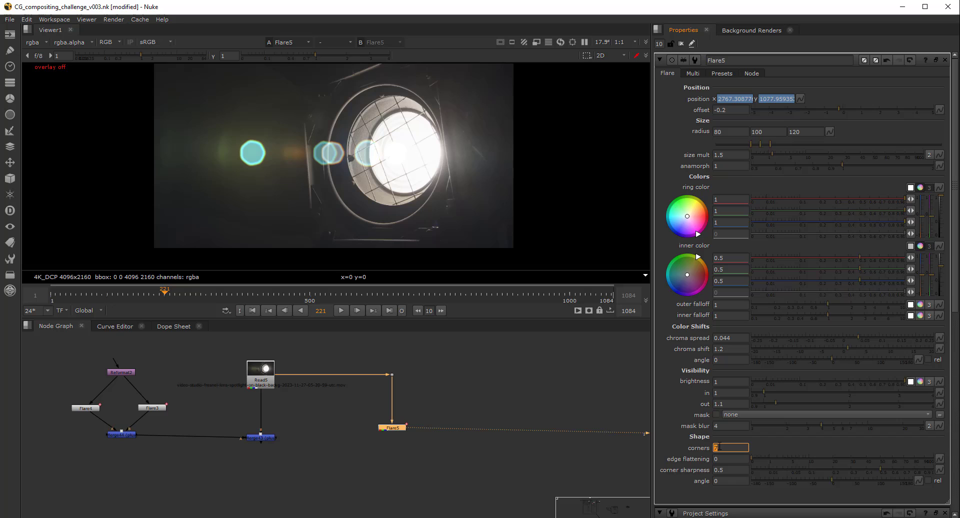
{"action": "key", "text": "Down"}
{"action": "key", "text": "Down"}
{"action": "key", "text": "Down"}
{"action": "key", "text": "Down"}
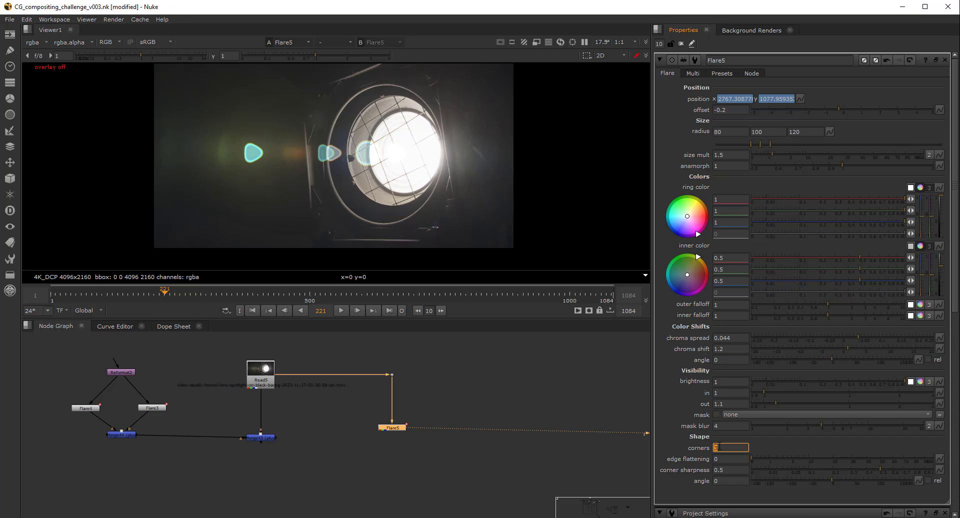
{"action": "key", "text": "Up"}
{"action": "key", "text": "Up"}
{"action": "key", "text": "Up"}
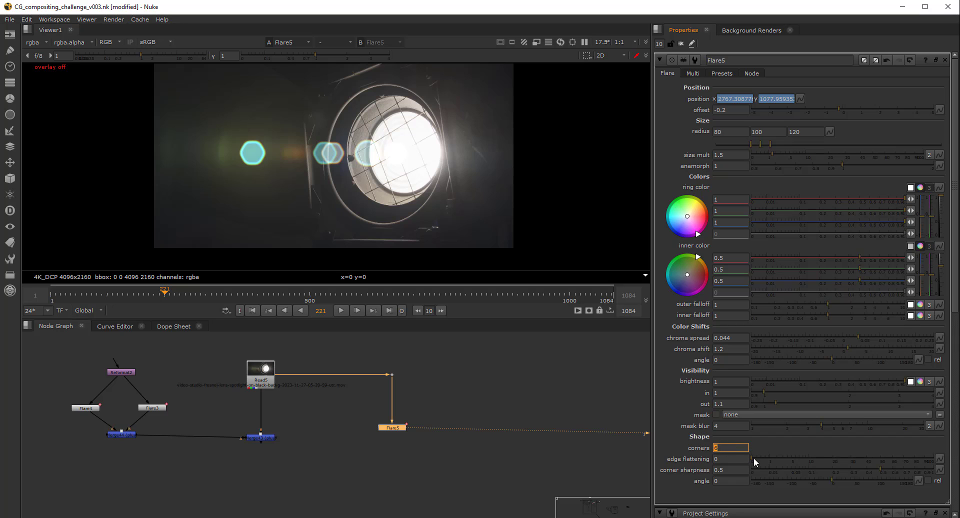
{"action": "mouse_move", "coordinate": [753, 458]}
{"action": "left_mouse_down"}
{"action": "mouse_move", "coordinate": [787, 461]}
{"action": "mouse_move", "coordinate": [746, 460]}
{"action": "left_mouse_up"}
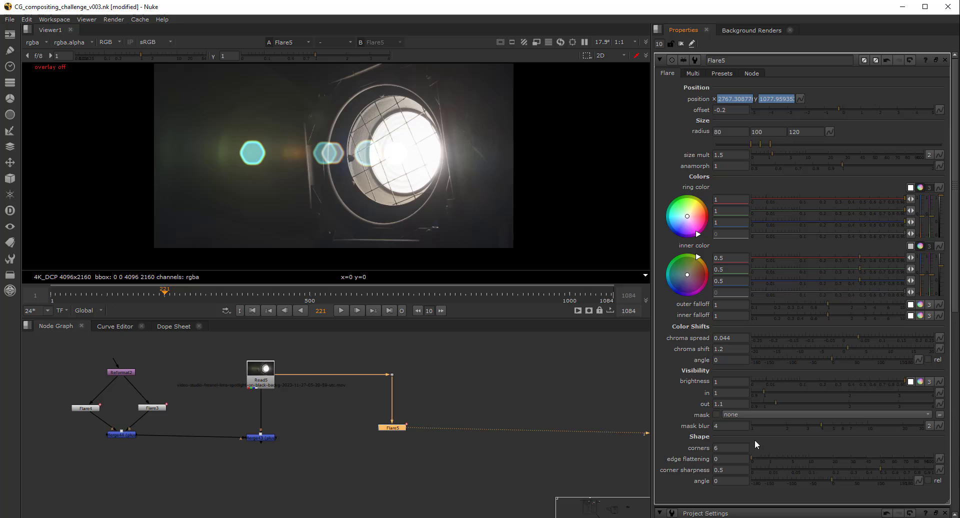
Reset the random edge flattening of the repeated flares to 0 and return to the main flare settings.
{"action": "left_click", "coordinate": [693, 73]}
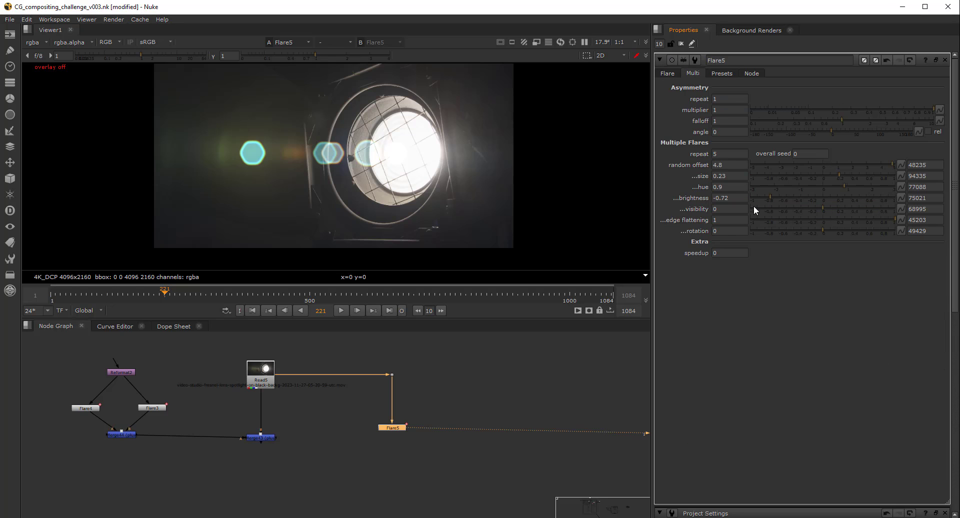
{"action": "left_click", "coordinate": [809, 219], "text": "ctrl"}
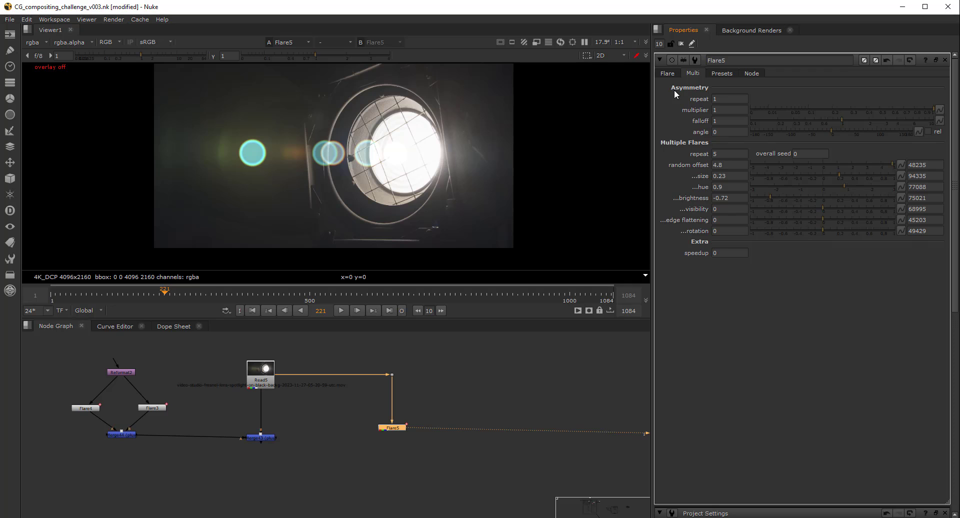
{"action": "left_click", "coordinate": [668, 73]}
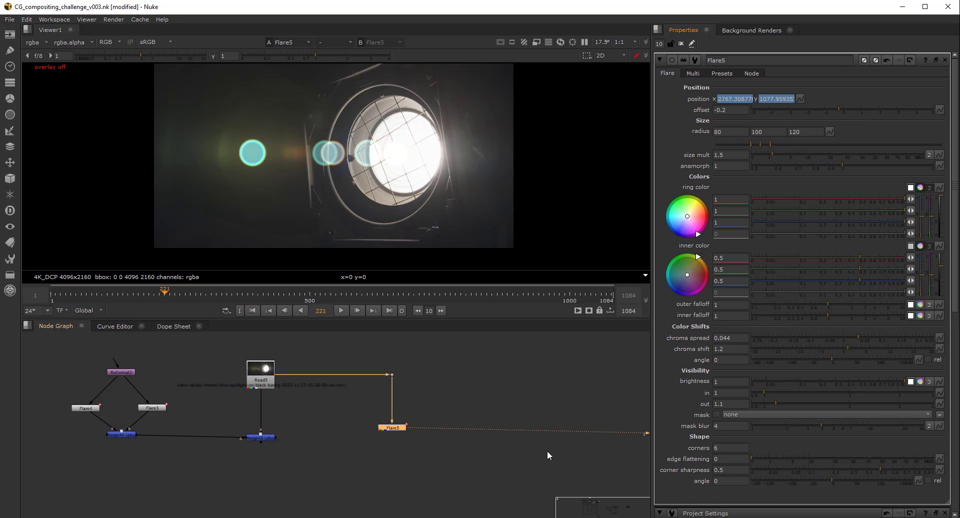
Disconnect the Flare node from the spotlight footage and switch the viewer overlay on without the animation path.
{"action": "left_click_drag", "start_coordinate": [410, 408], "coordinate": [374, 429]}
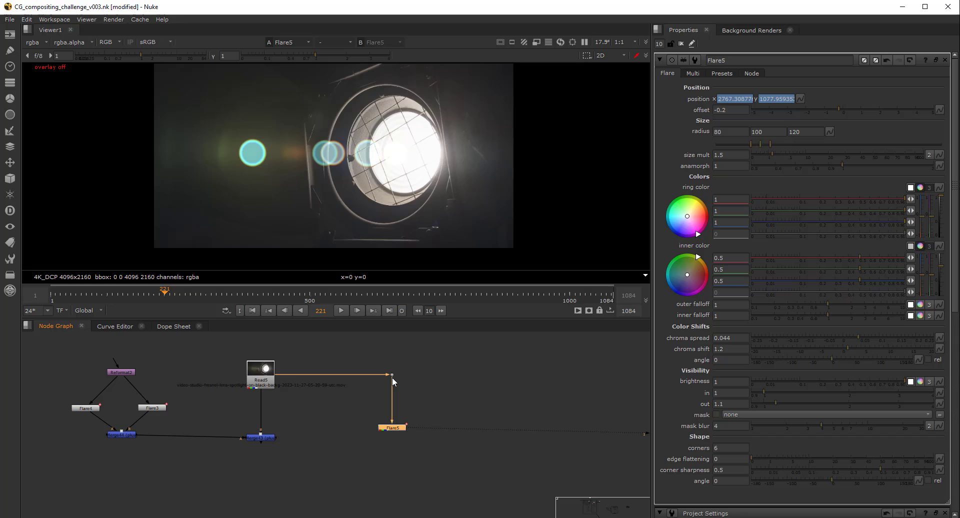
{"action": "left_click_drag", "start_coordinate": [392, 379], "coordinate": [395, 397]}
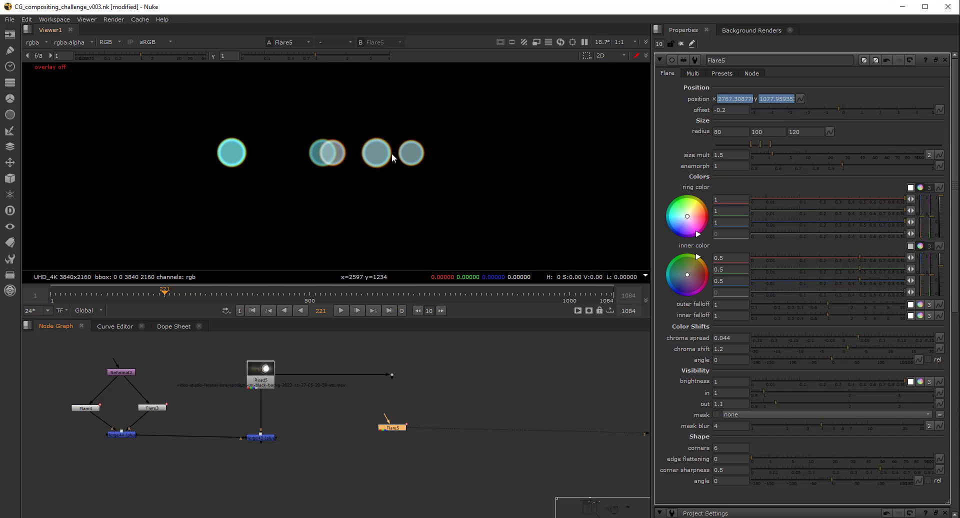
{"action": "key", "text": "o"}
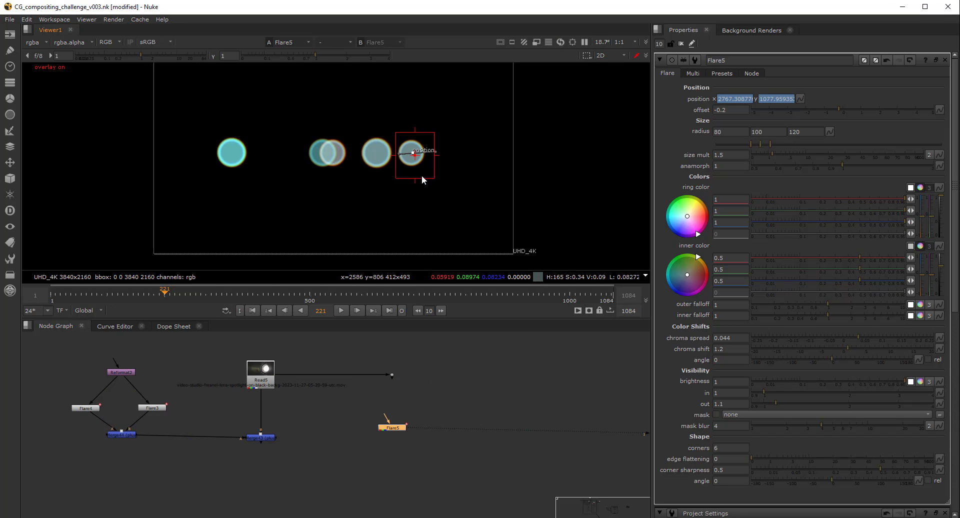
{"action": "key", "text": "o"}
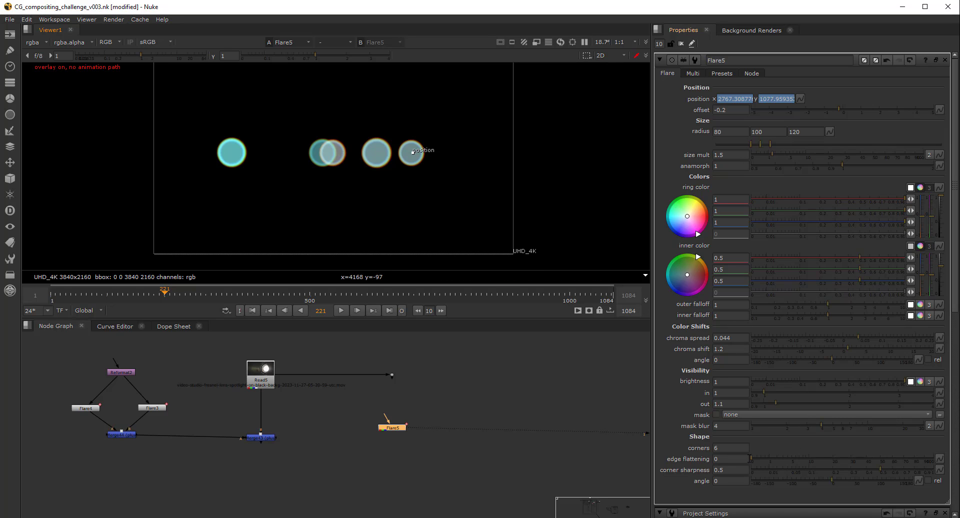
Set the flare shape's edge flattening to 0.1.
{"action": "mouse_move", "coordinate": [751, 458]}
{"action": "left_mouse_down"}
{"action": "mouse_move", "coordinate": [812, 461]}
{"action": "mouse_move", "coordinate": [756, 458]}
{"action": "left_mouse_up"}
{"action": "scroll", "coordinate": [413, 142], "scroll_direction": "up", "scroll_amount": 2}
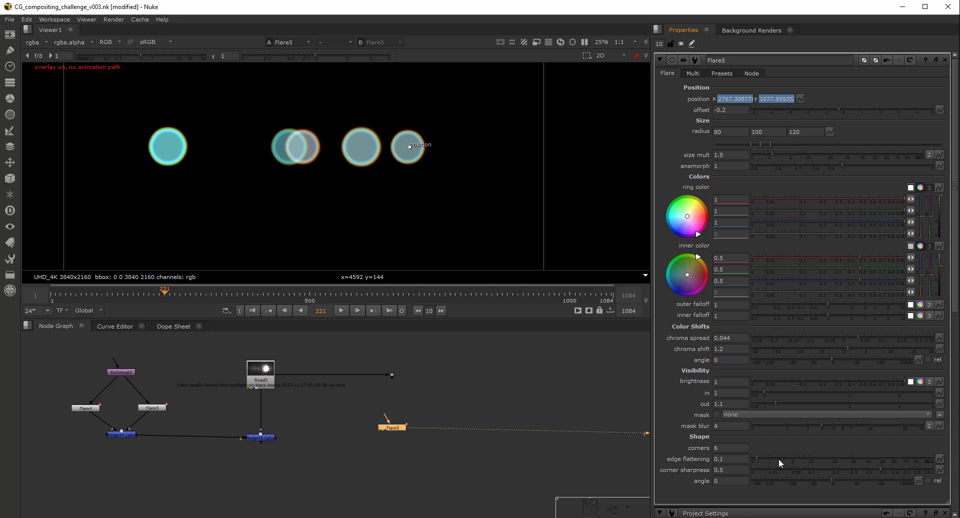
Raise the flare shape's edge flattening to 1.8 and set its corners to 8.
{"action": "mouse_move", "coordinate": [779, 458]}
{"action": "left_mouse_down"}
{"action": "mouse_move", "coordinate": [765, 453]}
{"action": "mouse_move", "coordinate": [784, 452]}
{"action": "mouse_move", "coordinate": [776, 453]}
{"action": "left_mouse_up"}
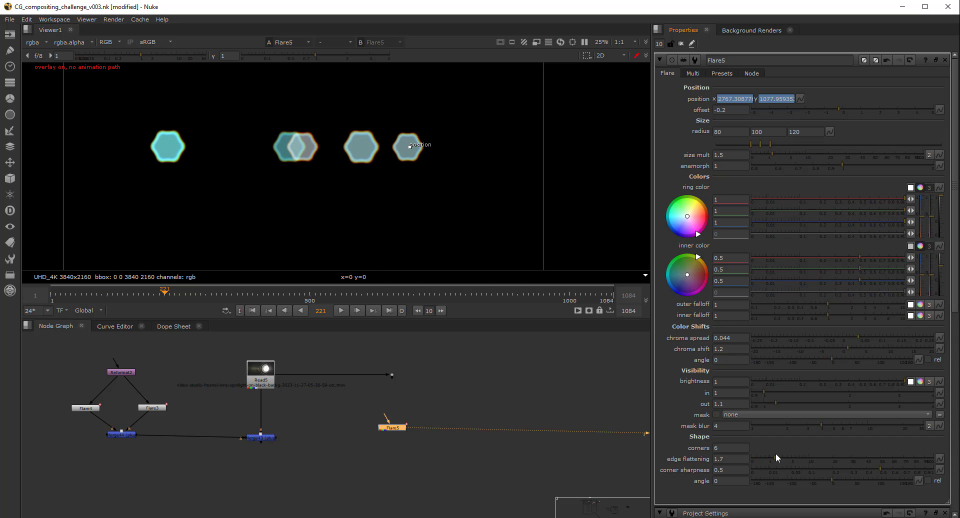
{"action": "left_click", "coordinate": [727, 444]}
{"action": "key", "text": "Down"}
{"action": "key", "text": "Up"}
{"action": "key", "text": "Up"}
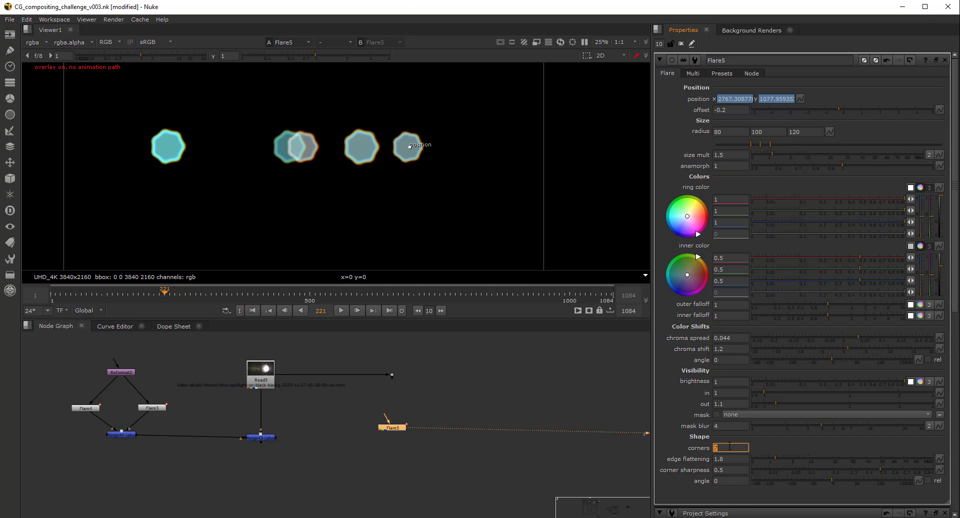
{"action": "key", "text": "Up"}
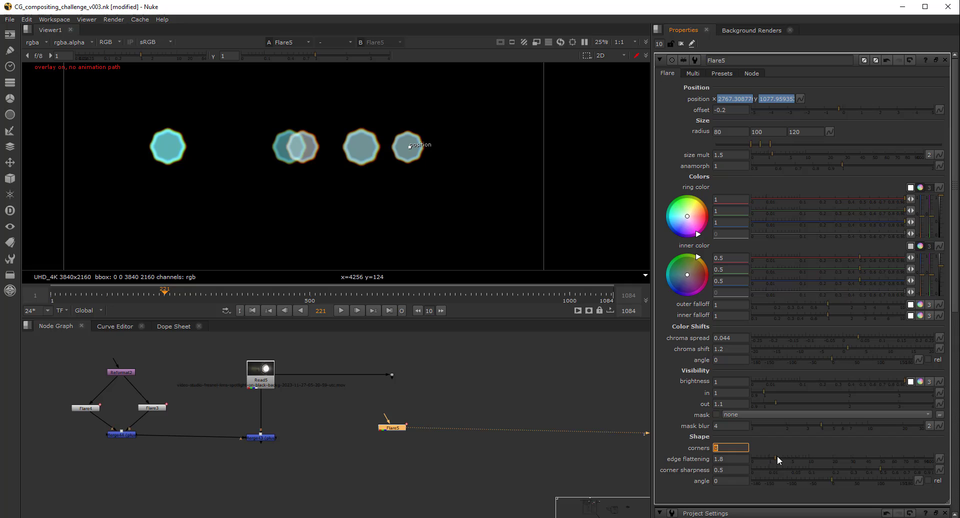
Refine the flare shape with edge flattening 1.5, corner sharpness 0.47 and angle 96.
{"action": "mouse_move", "coordinate": [777, 457]}
{"action": "left_mouse_down"}
{"action": "mouse_move", "coordinate": [803, 459]}
{"action": "mouse_move", "coordinate": [781, 458]}
{"action": "left_mouse_up"}
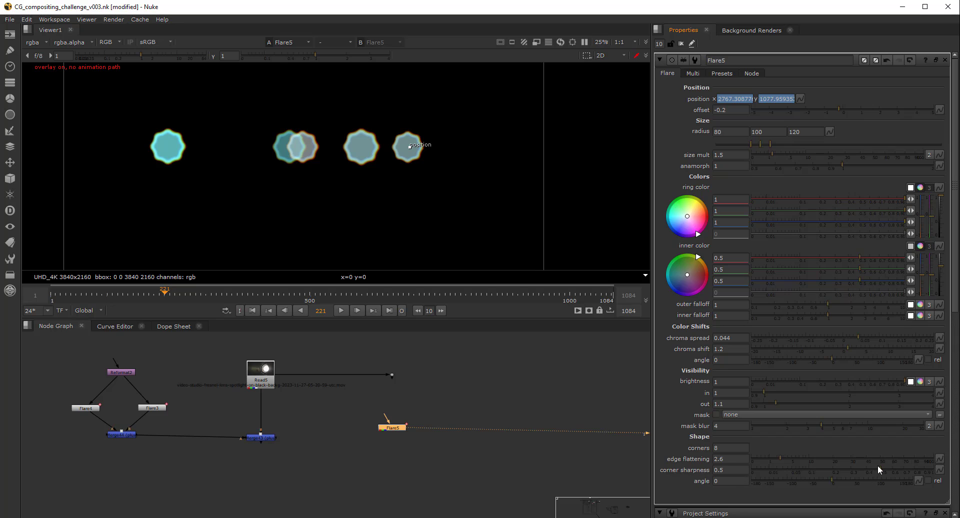
{"action": "mouse_move", "coordinate": [878, 468]}
{"action": "left_mouse_down"}
{"action": "mouse_move", "coordinate": [939, 467]}
{"action": "mouse_move", "coordinate": [844, 467]}
{"action": "mouse_move", "coordinate": [935, 467]}
{"action": "mouse_move", "coordinate": [872, 473]}
{"action": "left_mouse_up"}
{"action": "left_click_drag", "start_coordinate": [785, 458], "coordinate": [773, 460]}
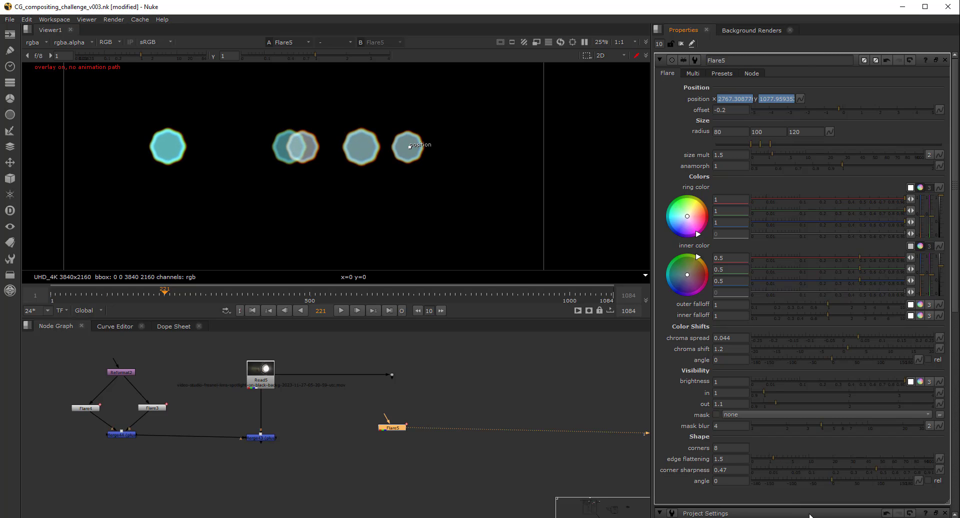
{"action": "left_click_drag", "start_coordinate": [838, 480], "coordinate": [875, 482]}
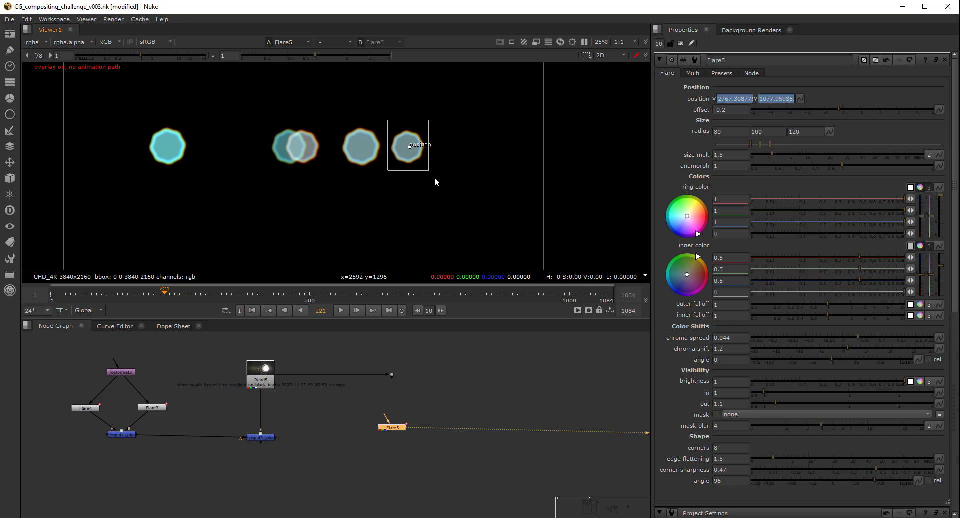
Try a random edge flattening of 6 on the repeated flares, reset it to 0 and set their random rotation to 0.43.
{"action": "left_click", "coordinate": [693, 73]}
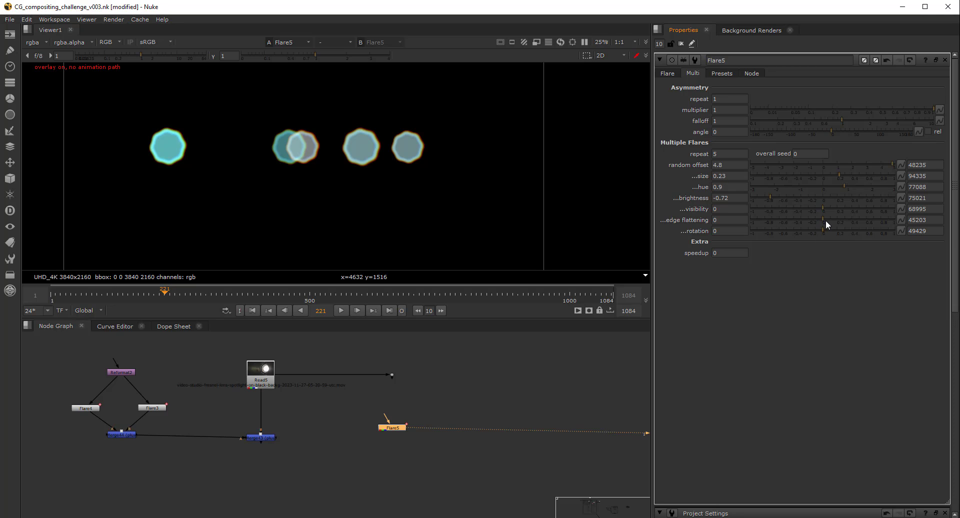
{"action": "left_click_drag", "start_coordinate": [827, 220], "coordinate": [841, 221]}
{"action": "left_click_drag", "start_coordinate": [903, 223], "coordinate": [884, 218]}
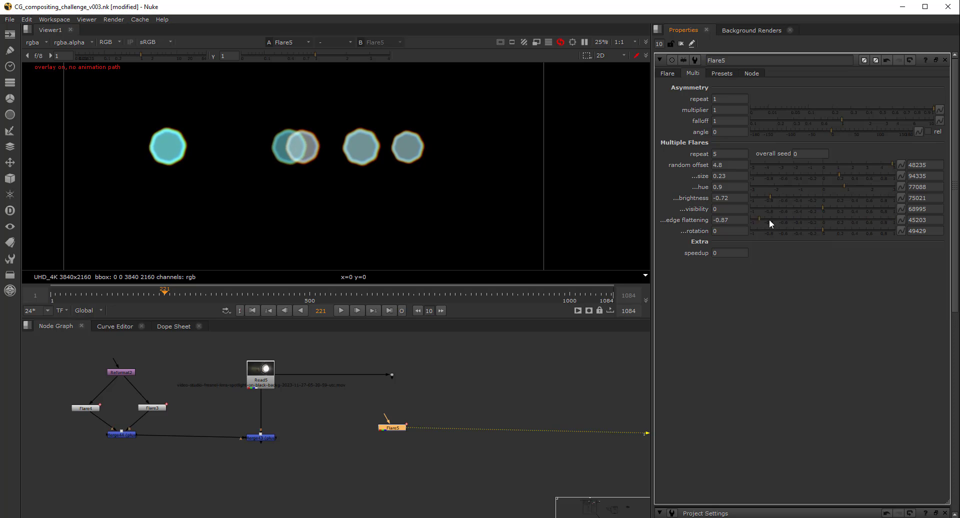
{"action": "double_click", "coordinate": [716, 220]}
{"action": "type", "text": "6"}
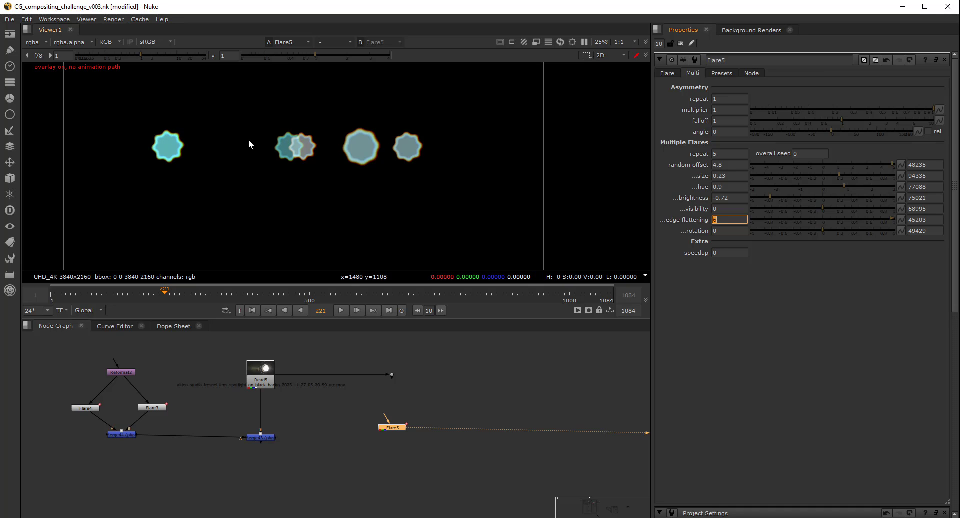
{"action": "left_click", "coordinate": [826, 224], "text": "ctrl"}
{"action": "left_click_drag", "start_coordinate": [825, 227], "coordinate": [855, 220]}
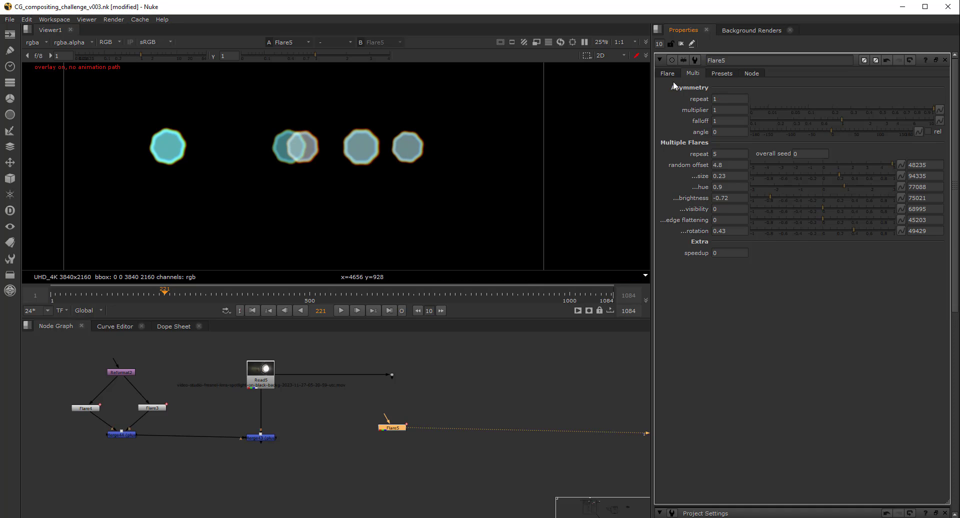
Give the flares an asymmetry with multiplier 0.445, angle 20 and repeat 8.
{"action": "left_click", "coordinate": [724, 98]}
{"action": "mouse_move", "coordinate": [856, 111]}
{"action": "left_mouse_down"}
{"action": "mouse_move", "coordinate": [911, 109]}
{"action": "mouse_move", "coordinate": [872, 108]}
{"action": "left_mouse_up"}
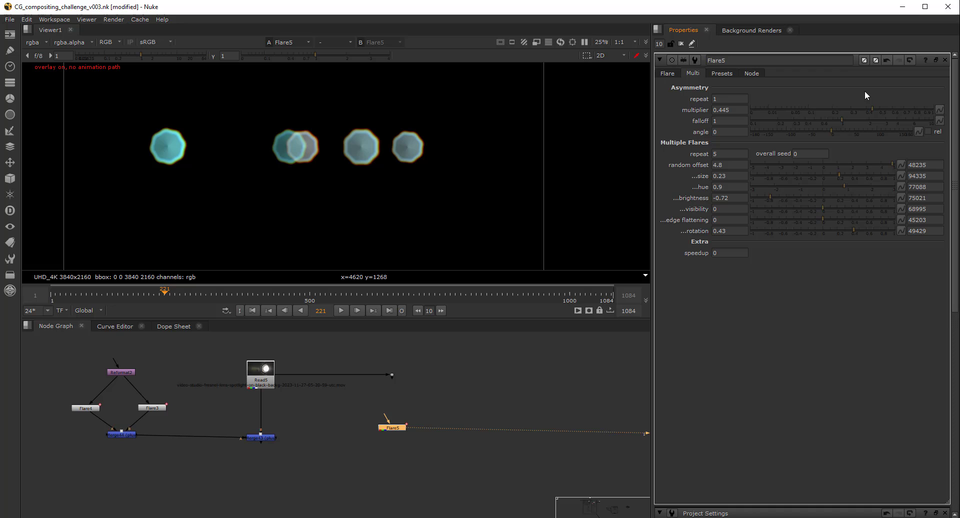
{"action": "mouse_move", "coordinate": [836, 131]}
{"action": "left_mouse_down"}
{"action": "mouse_move", "coordinate": [888, 133]}
{"action": "mouse_move", "coordinate": [841, 134]}
{"action": "left_mouse_up"}
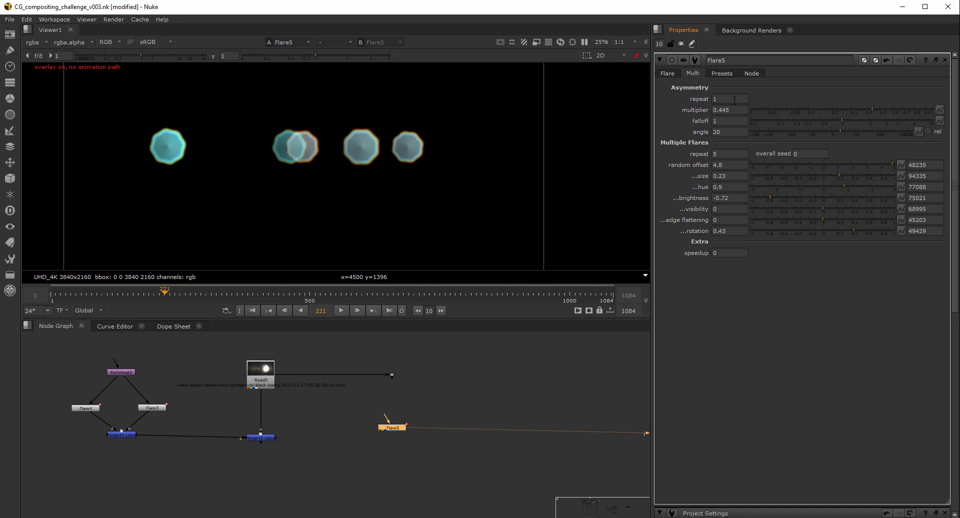
{"action": "double_click", "coordinate": [718, 98]}
{"action": "type", "text": "7"}
{"action": "key", "text": "Return"}
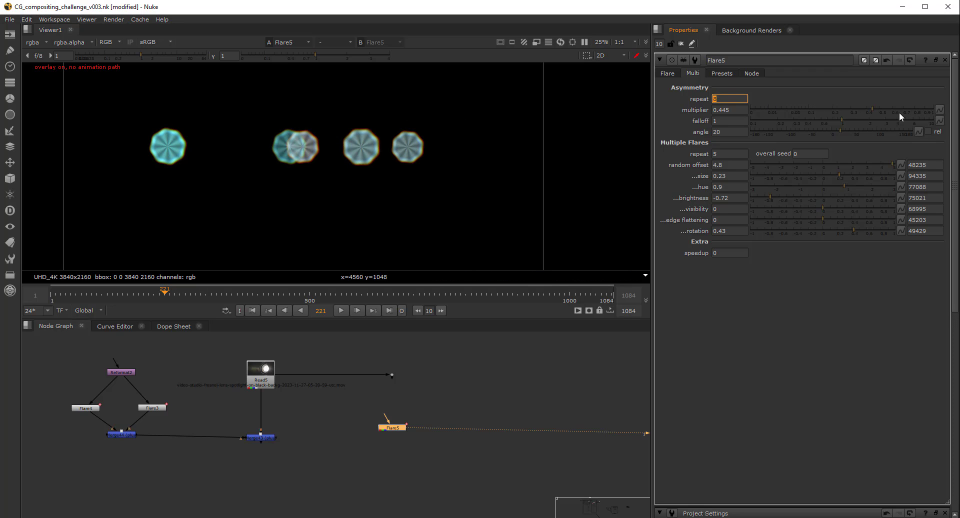
Try asymmetry multiplier 0, falloff 3.45 and angle 60, and reset them to multiplier 1, falloff 1 and angle 0.
{"action": "left_click", "coordinate": [823, 116]}
{"action": "left_click_drag", "start_coordinate": [827, 108], "coordinate": [907, 108]}
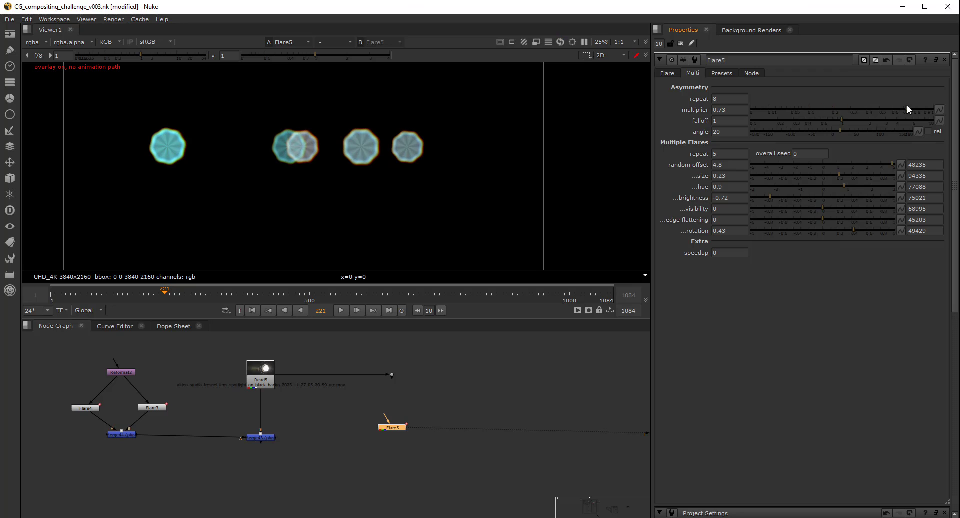
{"action": "left_click_drag", "start_coordinate": [849, 120], "coordinate": [698, 125]}
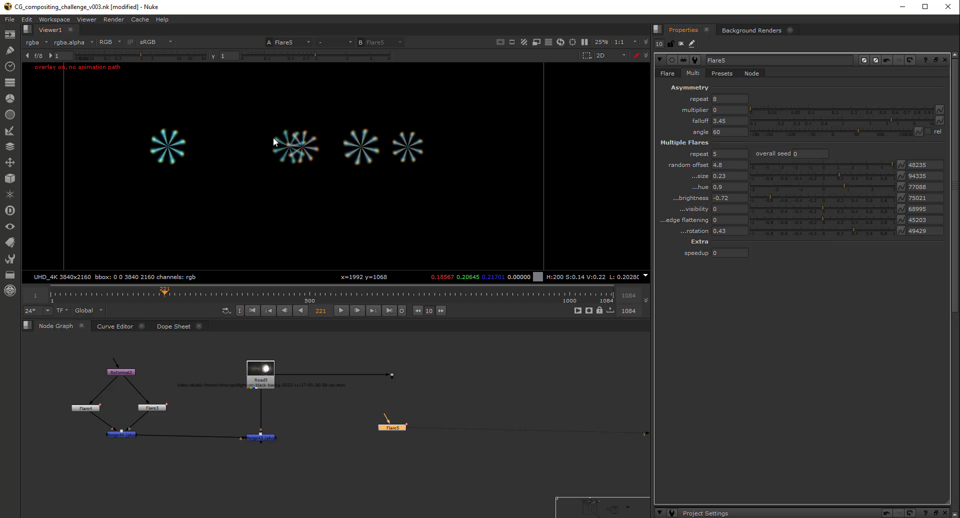
{"action": "left_click", "coordinate": [774, 110], "text": "ctrl"}
{"action": "left_click", "coordinate": [775, 121], "text": "ctrl"}
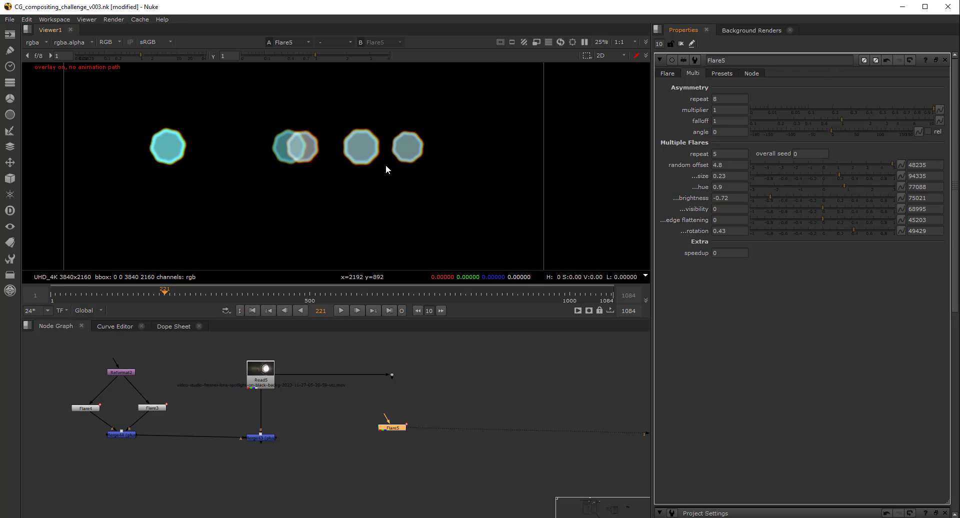
Reconnect the Flare node to the spotlight footage and set the random hue of the repeated flares to 0.25.
{"action": "left_click", "coordinate": [667, 74]}
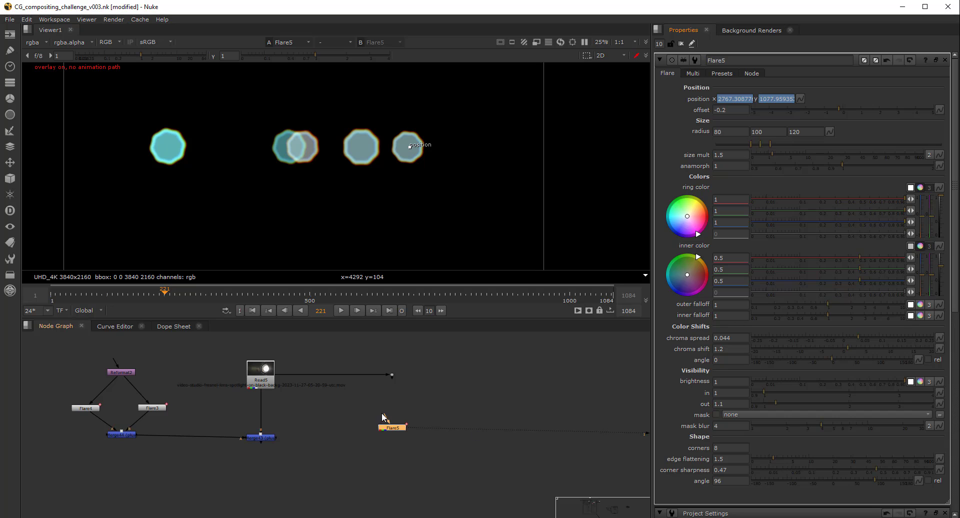
{"action": "left_click_drag", "start_coordinate": [392, 374], "coordinate": [392, 426]}
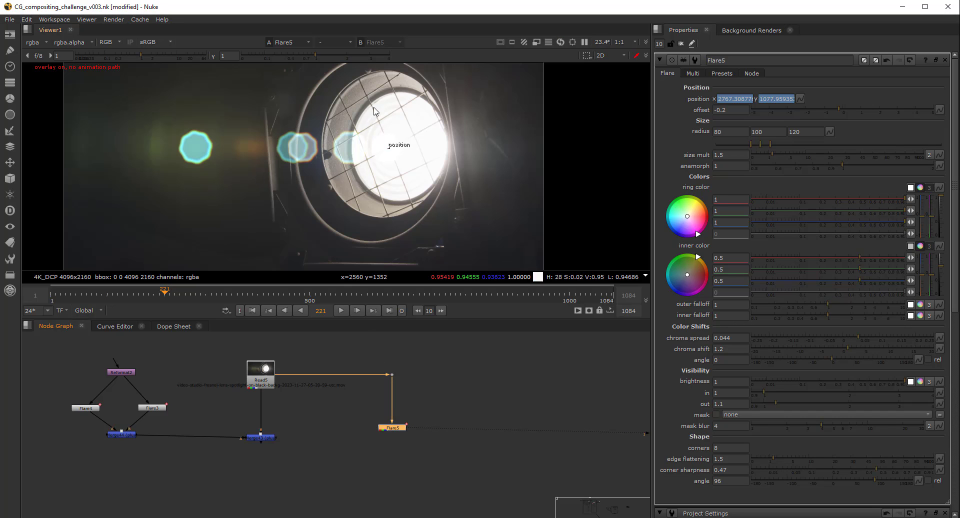
{"action": "left_click", "coordinate": [693, 73]}
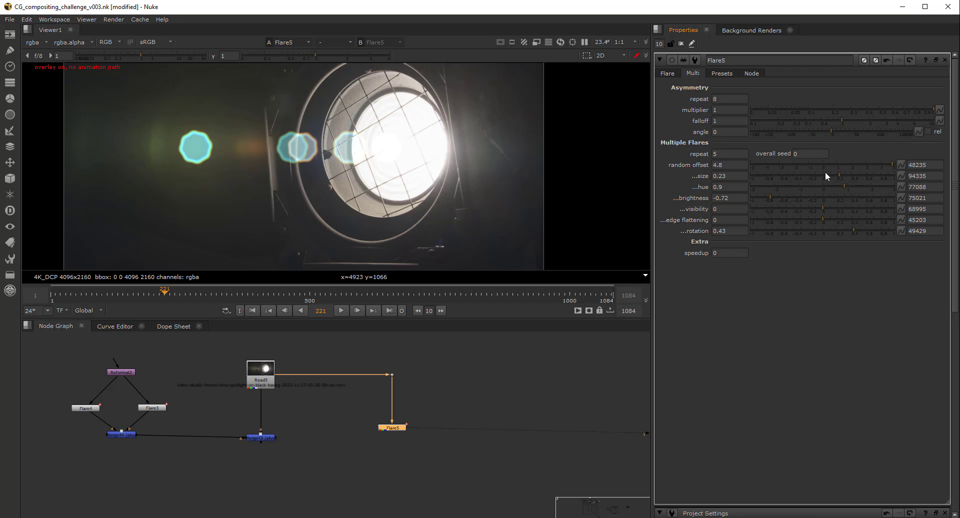
{"action": "left_click_drag", "start_coordinate": [839, 182], "coordinate": [828, 184]}
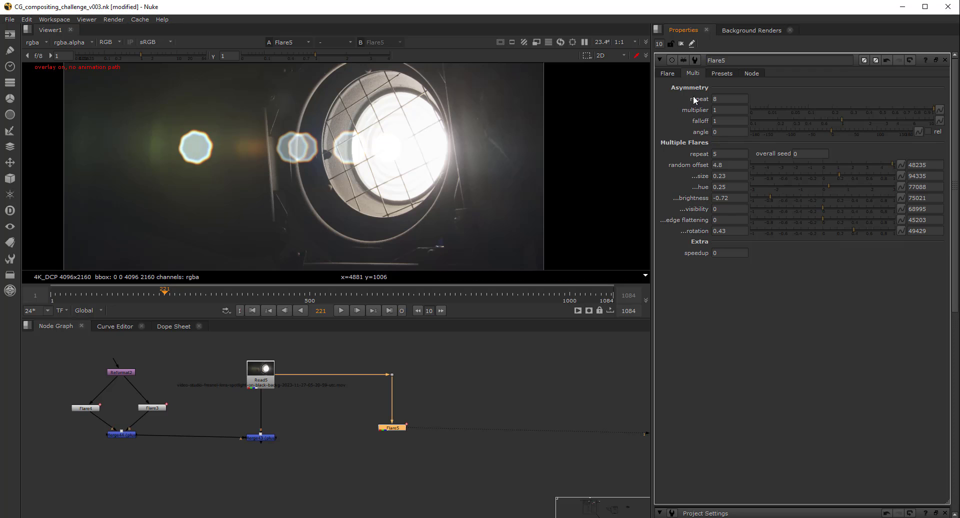
Soften the flare with radius values 35.75, 100 and 165.35, and set its brightness to 0.1.
{"action": "left_click", "coordinate": [667, 73]}
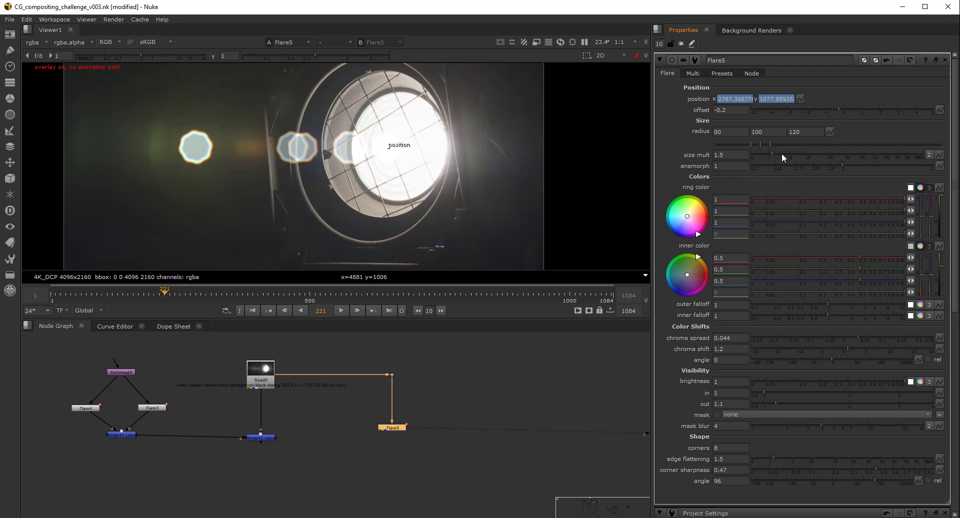
{"action": "left_click_drag", "start_coordinate": [772, 143], "coordinate": [797, 142]}
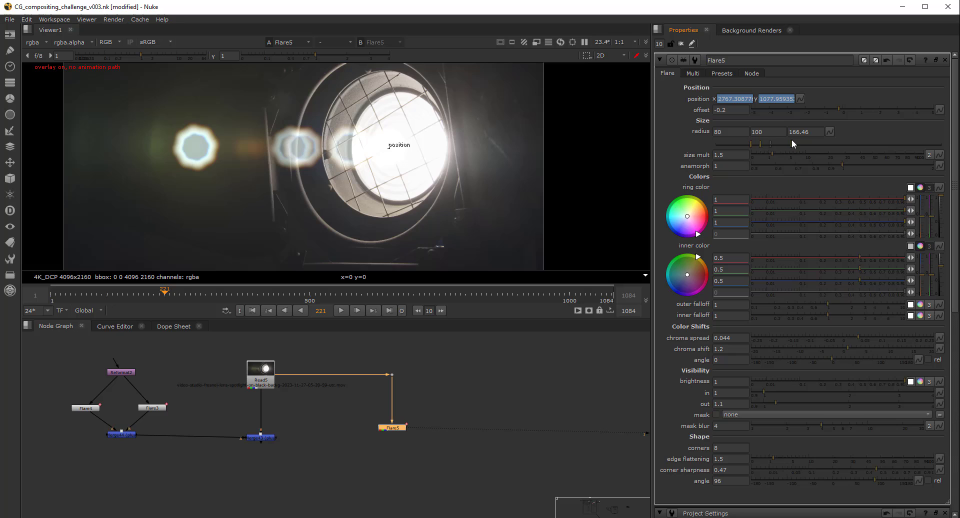
{"action": "left_click_drag", "start_coordinate": [792, 143], "coordinate": [738, 145]}
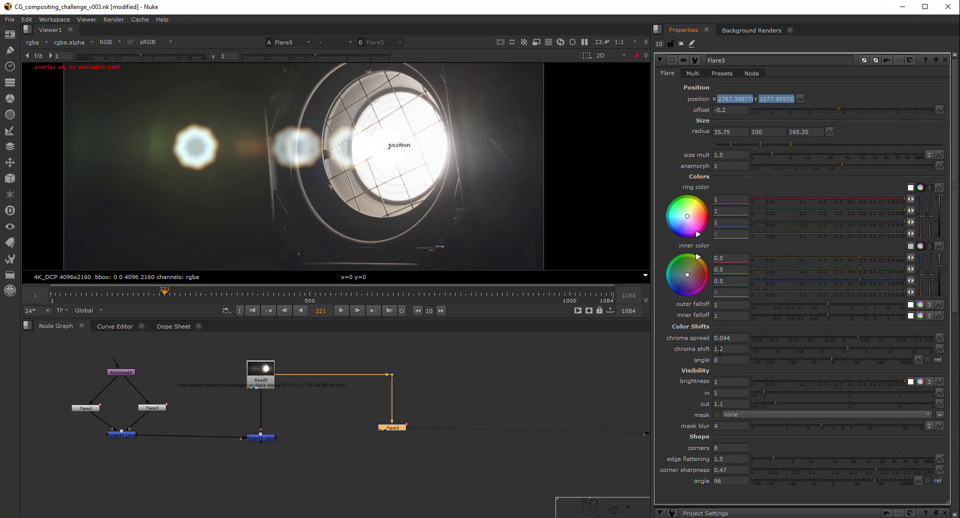
{"action": "left_click_drag", "start_coordinate": [905, 380], "coordinate": [802, 385]}
Play the shot from frame 1 and scrub through it to check the flare's movement against the spotlight, stopping at frame 182.
{"action": "left_click_drag", "start_coordinate": [156, 299], "coordinate": [20, 296]}
{"action": "left_click", "coordinate": [299, 310]}
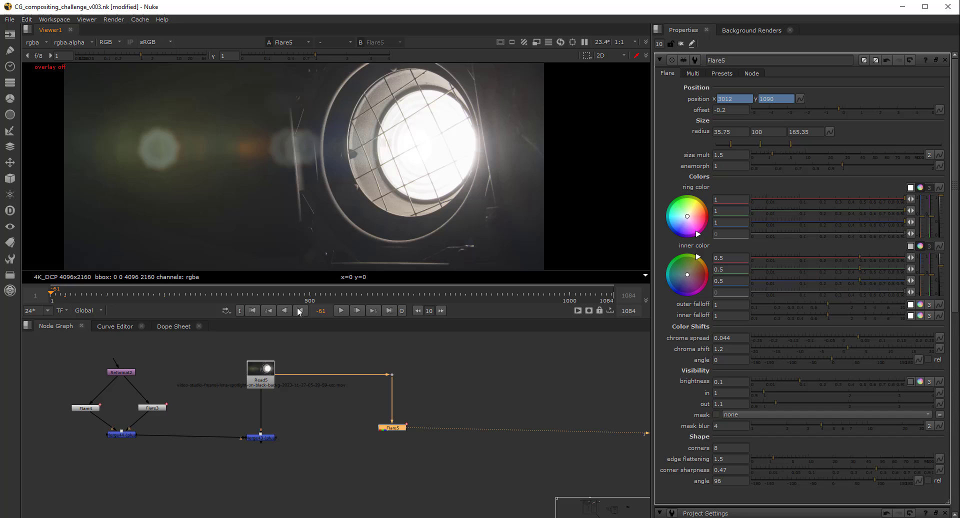
{"action": "left_click", "coordinate": [252, 310]}
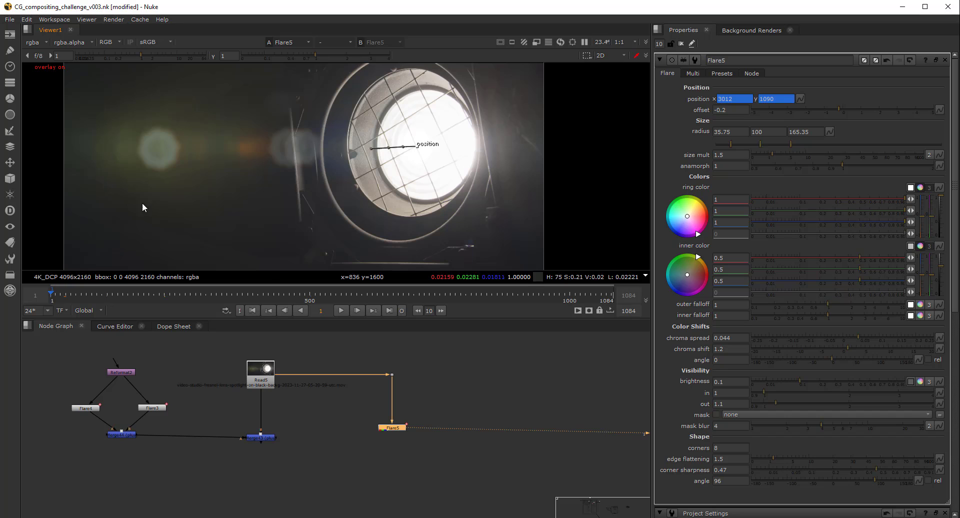
{"action": "left_click", "coordinate": [341, 311]}
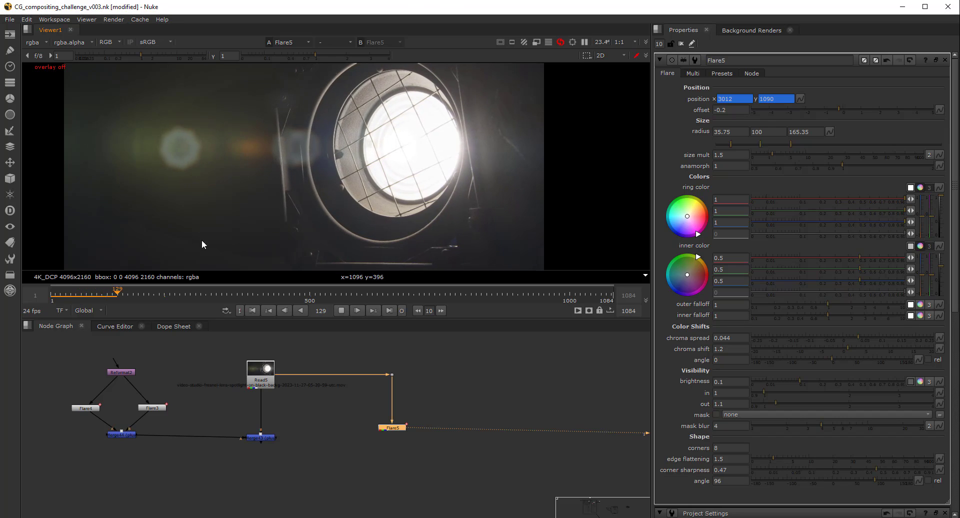
{"action": "left_click_drag", "start_coordinate": [134, 295], "coordinate": [87, 292]}
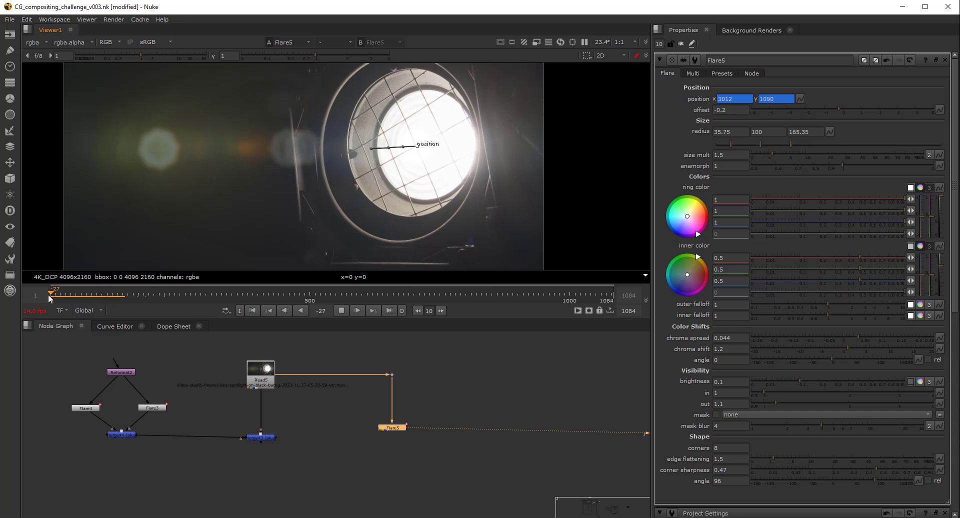
{"action": "left_click", "coordinate": [218, 295]}
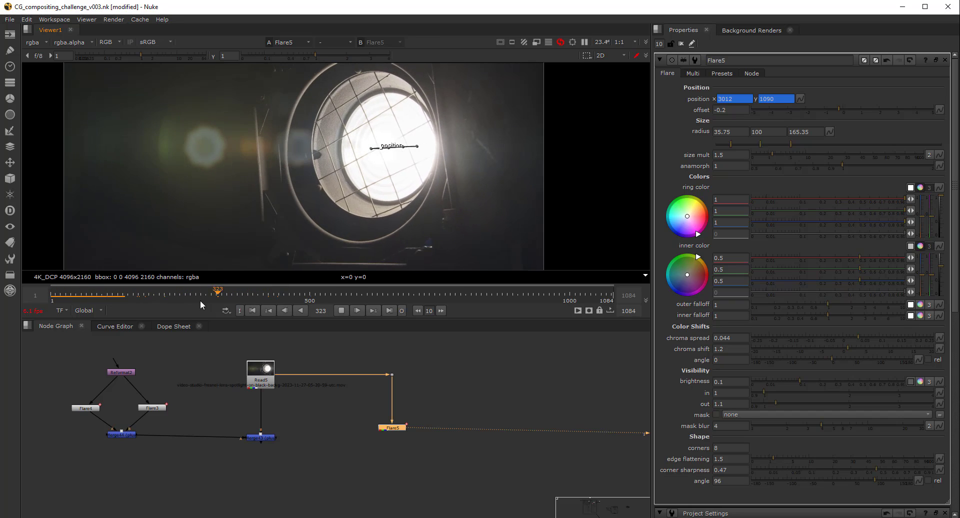
{"action": "left_click", "coordinate": [93, 293]}
{"action": "left_click", "coordinate": [139, 292]}
{"action": "left_click", "coordinate": [342, 311]}
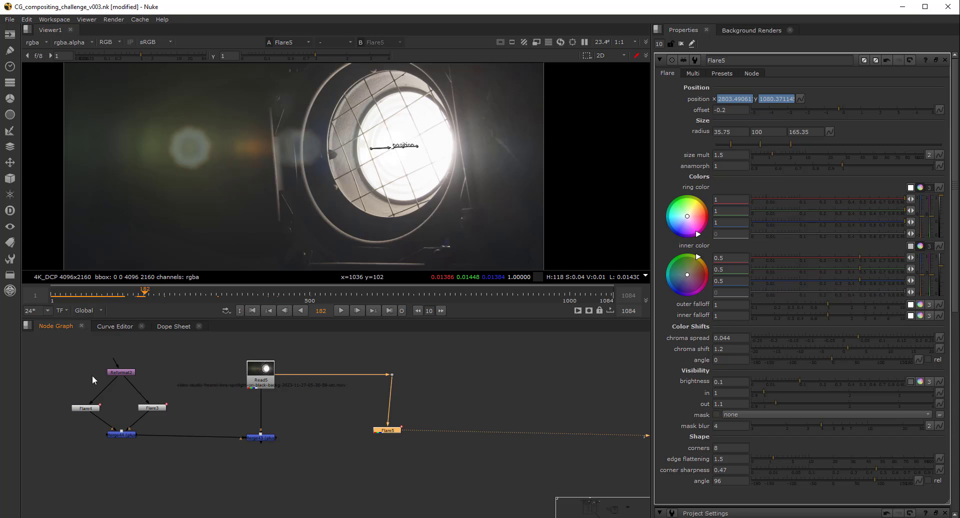
Duplicate the Flare node and connect the copy to the same spotlight footage input as the original.
{"action": "left_click_drag", "start_coordinate": [92, 375], "coordinate": [181, 426]}
{"action": "left_click_drag", "start_coordinate": [395, 430], "coordinate": [424, 410]}
{"action": "key", "text": "alt+c"}
{"action": "left_click_drag", "start_coordinate": [410, 396], "coordinate": [393, 375]}
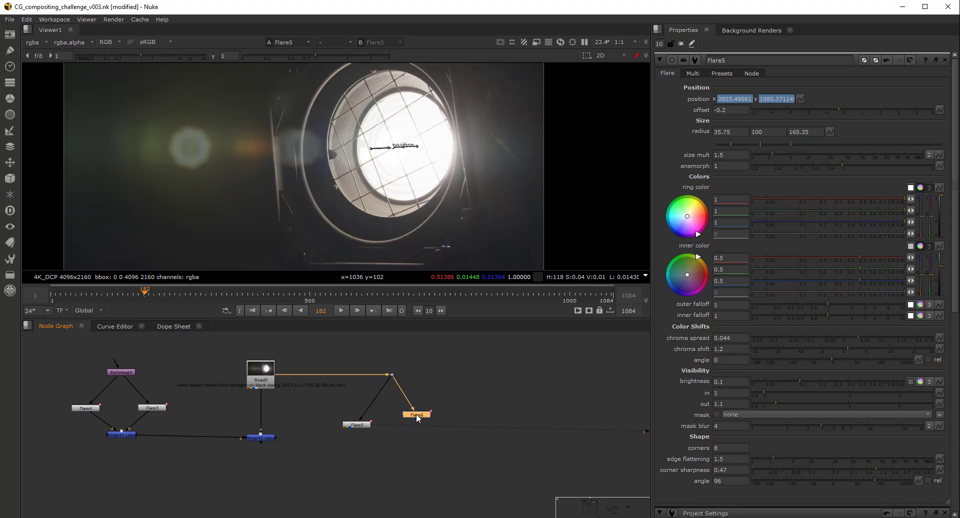
Feed both Flare nodes from a copy of the Reformat node instead of the spotlight footage, and place the duplicate flare lower.
{"action": "left_click", "coordinate": [131, 373]}
{"action": "left_click_drag", "start_coordinate": [133, 372], "coordinate": [387, 365]}
{"action": "left_click_drag", "start_coordinate": [417, 417], "coordinate": [434, 433]}
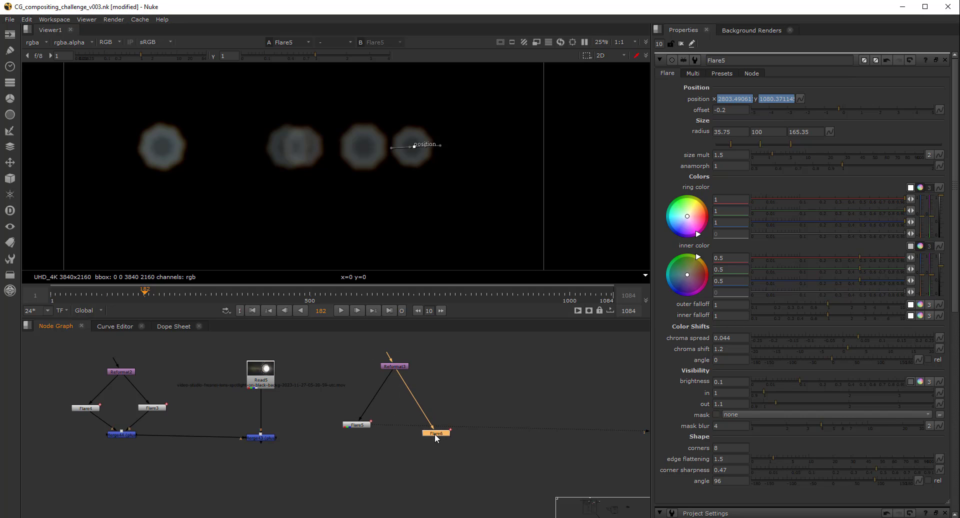
Combine the two Flare nodes in a new Merge node set to the plus operation and view the result.
{"action": "left_click_drag", "start_coordinate": [357, 425], "coordinate": [590, 492]}
{"action": "left_click", "coordinate": [377, 466]}
{"action": "key", "text": "m"}
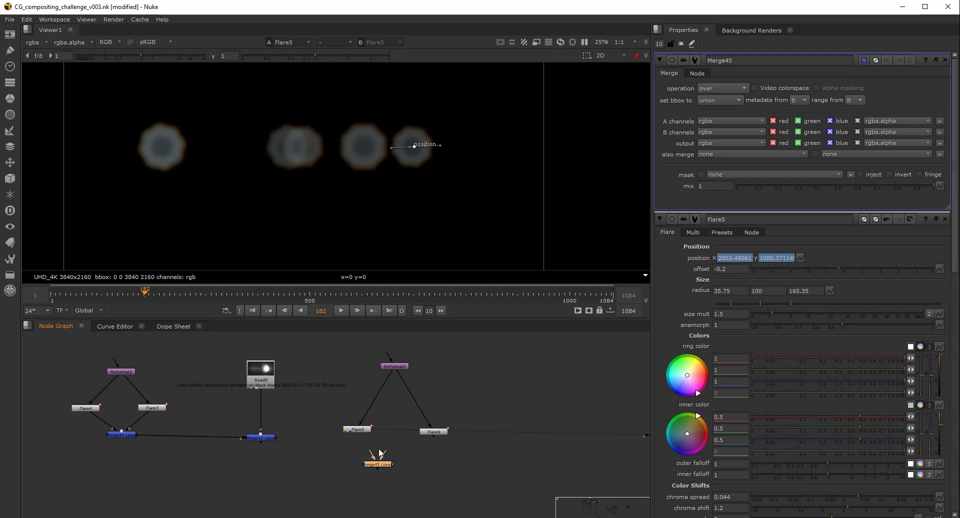
{"action": "left_click_drag", "start_coordinate": [373, 454], "coordinate": [368, 430]}
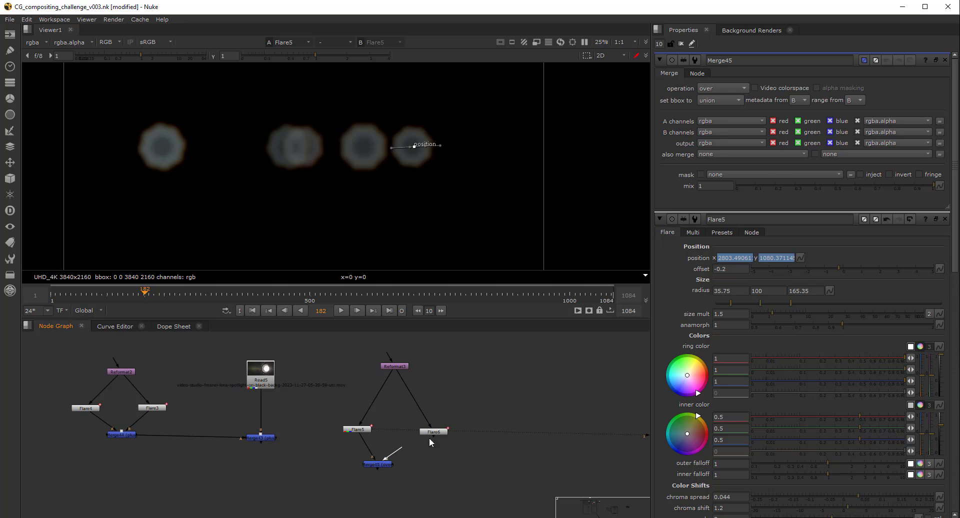
{"action": "left_click_drag", "start_coordinate": [380, 464], "coordinate": [402, 460]}
{"action": "key", "text": "1"}
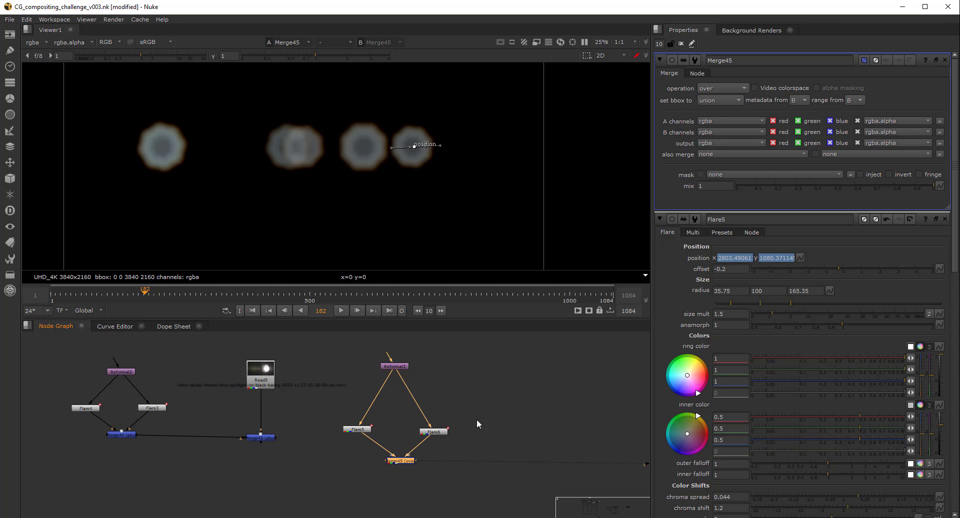
{"action": "left_click", "coordinate": [720, 90]}
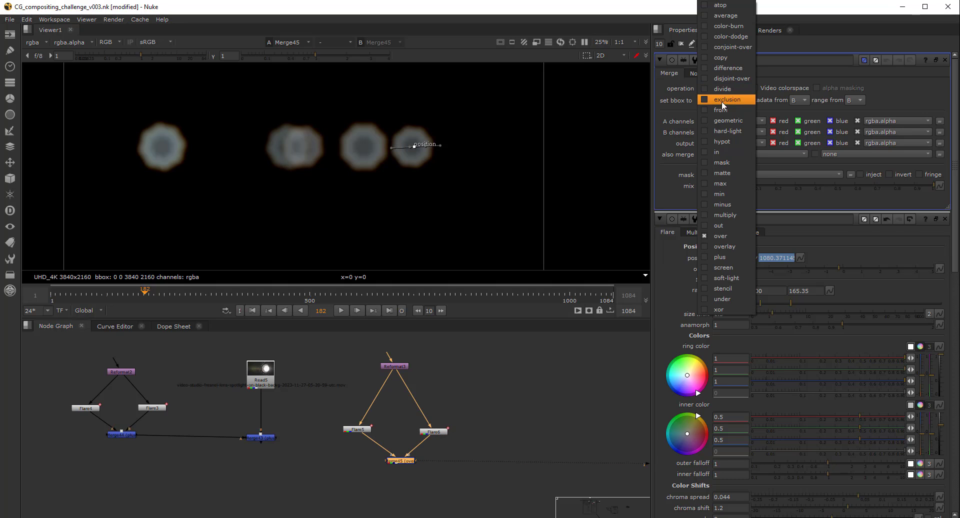
{"action": "left_click", "coordinate": [718, 256]}
Duplicate the plus Merge and use the copy to add the combined flares onto the spotlight footage, moving the older merge aside, and view it.
{"action": "left_click", "coordinate": [400, 463]}
{"action": "key", "text": "alt+c"}
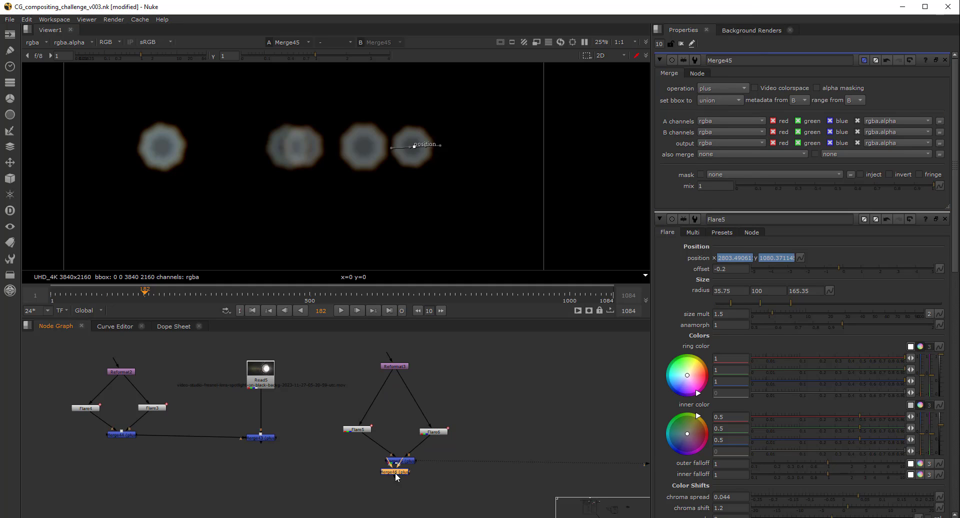
{"action": "left_click_drag", "start_coordinate": [395, 473], "coordinate": [271, 484]}
{"action": "left_click_drag", "start_coordinate": [265, 471], "coordinate": [259, 438]}
{"action": "left_click_drag", "start_coordinate": [263, 377], "coordinate": [263, 379]}
{"action": "left_click_drag", "start_coordinate": [259, 440], "coordinate": [234, 442]}
{"action": "mouse_move", "coordinate": [265, 472]}
{"action": "left_mouse_down"}
{"action": "mouse_move", "coordinate": [410, 464]}
{"action": "mouse_move", "coordinate": [262, 476]}
{"action": "left_mouse_up"}
{"action": "key", "text": "1"}
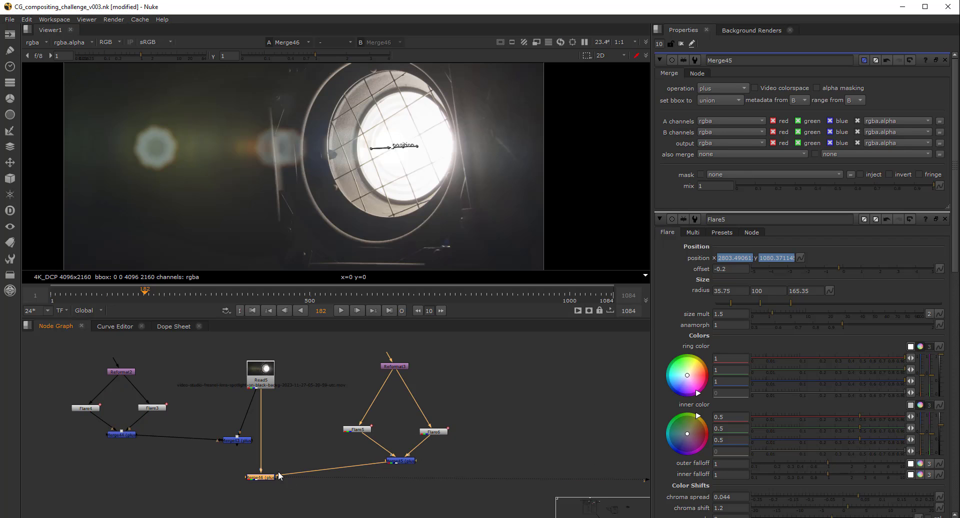
Set the second flare's offset to 0.25, middle radius to 95.58, size mult to 0.55 and ring color to 0.295, 0.15, 0.09.
{"action": "left_click", "coordinate": [433, 431]}
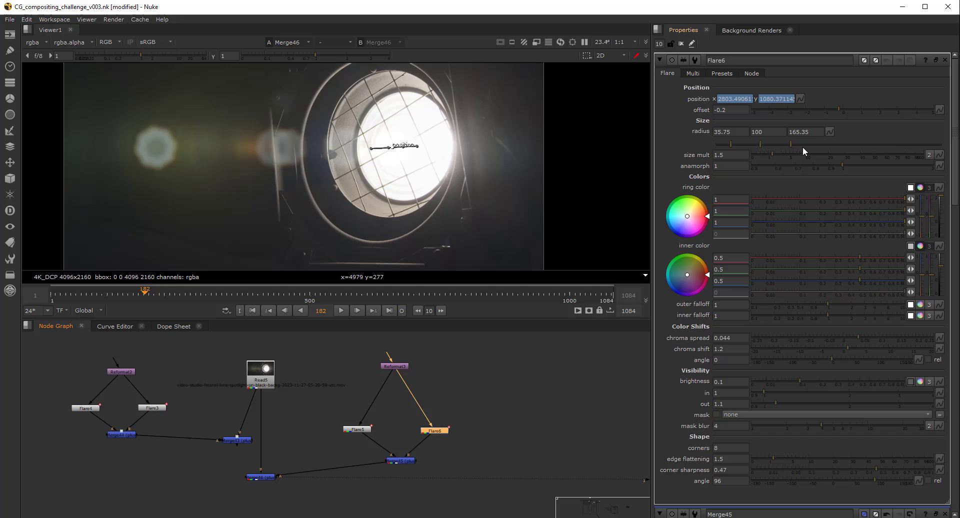
{"action": "left_click_drag", "start_coordinate": [841, 109], "coordinate": [847, 108]}
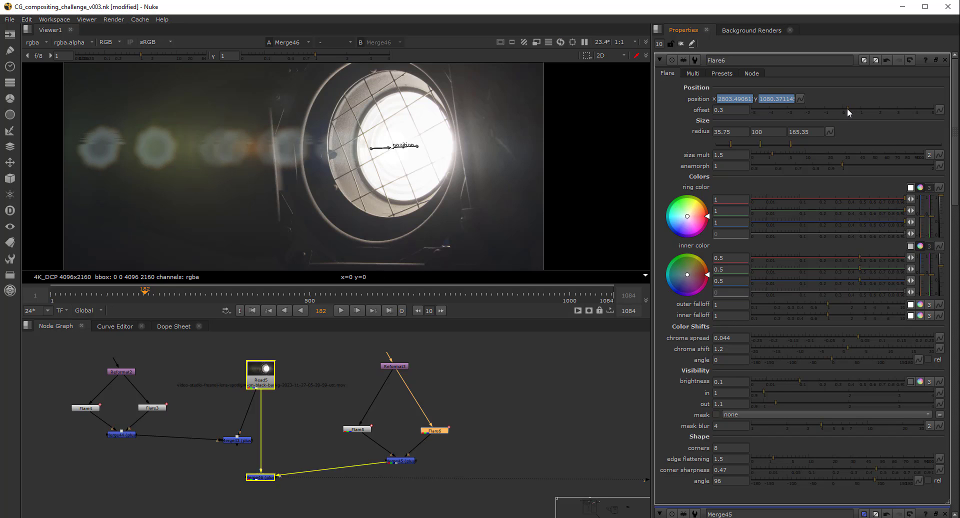
{"action": "left_click_drag", "start_coordinate": [791, 144], "coordinate": [765, 158]}
{"action": "mouse_move", "coordinate": [838, 170]}
{"action": "left_mouse_down"}
{"action": "mouse_move", "coordinate": [937, 172]}
{"action": "mouse_move", "coordinate": [824, 166]}
{"action": "mouse_move", "coordinate": [897, 171]}
{"action": "mouse_move", "coordinate": [834, 178]}
{"action": "mouse_move", "coordinate": [842, 178]}
{"action": "mouse_move", "coordinate": [824, 206]}
{"action": "mouse_move", "coordinate": [834, 207]}
{"action": "mouse_move", "coordinate": [797, 221]}
{"action": "left_mouse_up"}
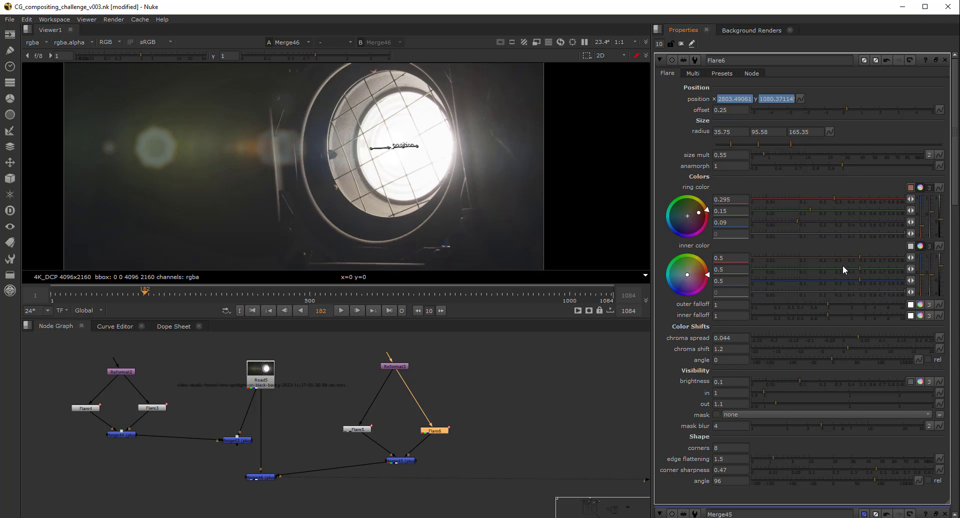
Set the second flare's inner color to 0.205, 0.225, 0.5 and scrub to frame 89 to check it.
{"action": "left_click_drag", "start_coordinate": [842, 268], "coordinate": [826, 269]}
{"action": "left_click_drag", "start_coordinate": [825, 259], "coordinate": [820, 260]}
{"action": "left_click_drag", "start_coordinate": [145, 295], "coordinate": [96, 296]}
{"action": "left_click", "coordinate": [337, 383]}
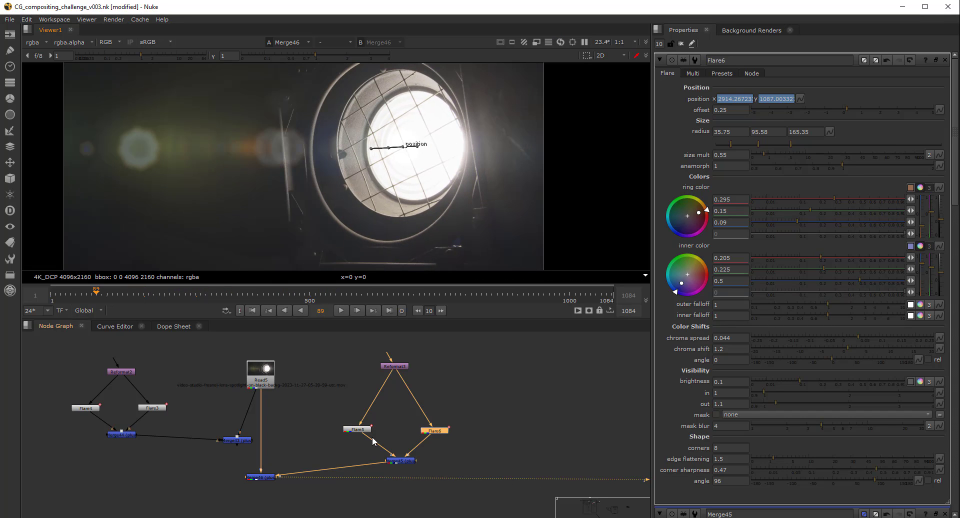
Undo the last red change of the second flare's inner color, move the Reformat and both Flare nodes higher, and scrub the shot.
{"action": "left_click_drag", "start_coordinate": [360, 424], "coordinate": [359, 416]}
{"action": "key", "text": "ctrl+z"}
{"action": "key", "text": "ctrl+z"}
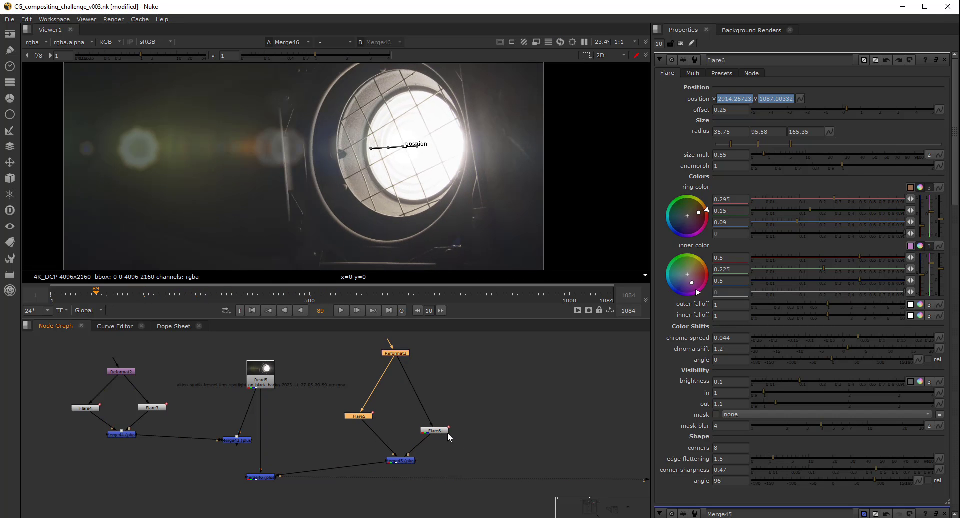
{"action": "left_click", "coordinate": [447, 414]}
{"action": "left_click_drag", "start_coordinate": [448, 433], "coordinate": [452, 419]}
{"action": "key", "text": "ctrl+z"}
{"action": "left_click_drag", "start_coordinate": [320, 396], "coordinate": [500, 425]}
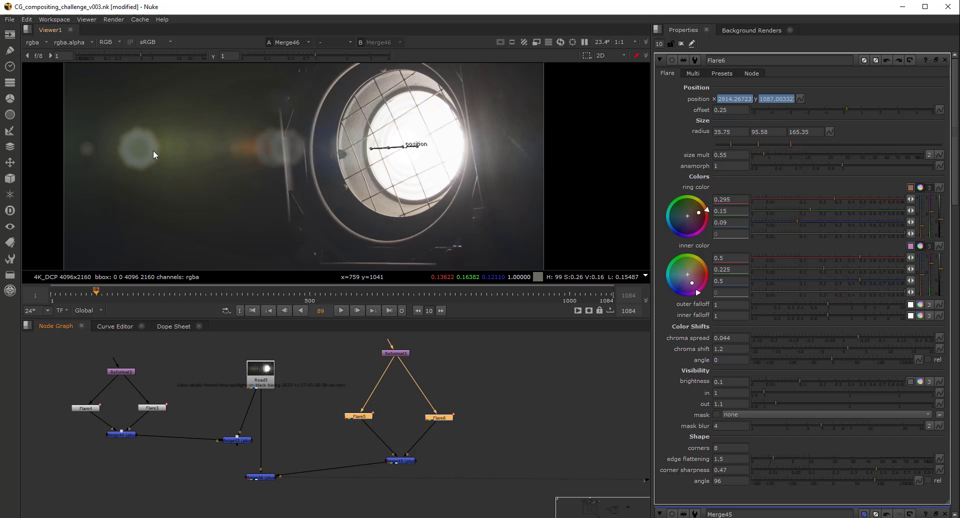
{"action": "left_click_drag", "start_coordinate": [100, 286], "coordinate": [210, 299]}
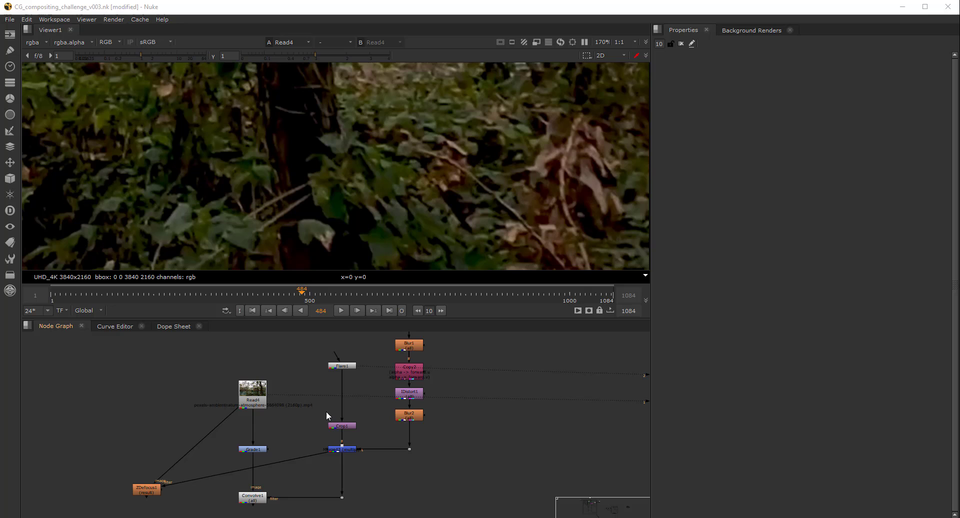
View the Merge node that combines the cropped flare with the noise branch and examine the bokeh shape.
{"action": "middle_click_drag", "start_coordinate": [326, 421], "coordinate": [328, 416]}
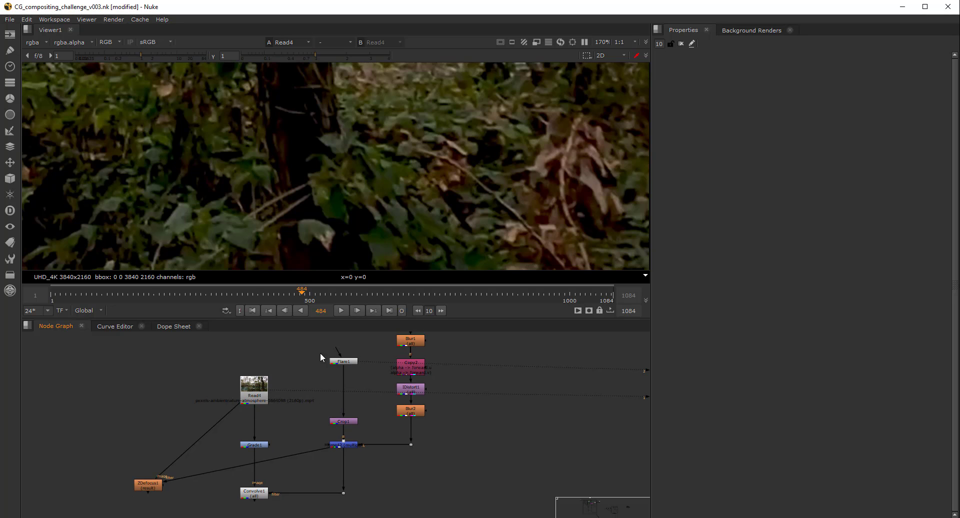
{"action": "scroll", "coordinate": [350, 380], "scroll_direction": "down", "scroll_amount": 3}
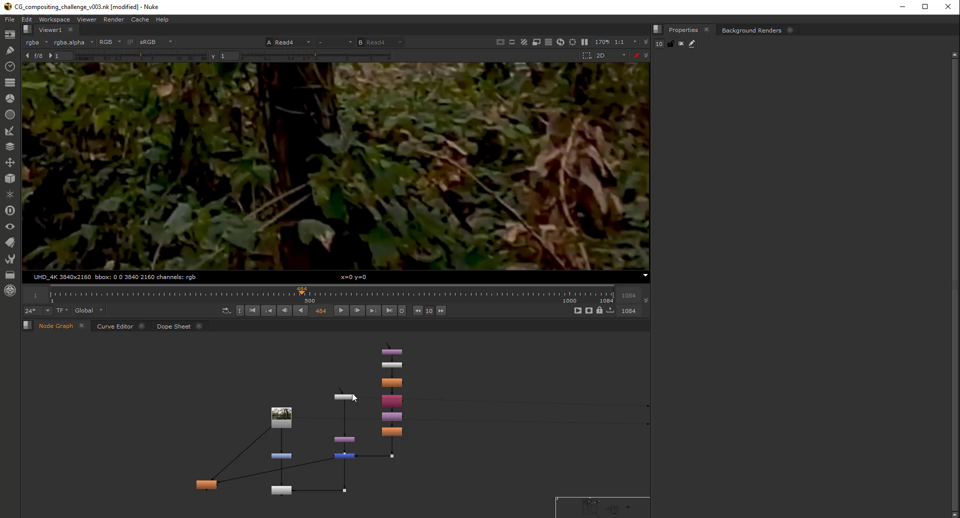
{"action": "left_click", "coordinate": [337, 456]}
{"action": "key", "text": "1"}
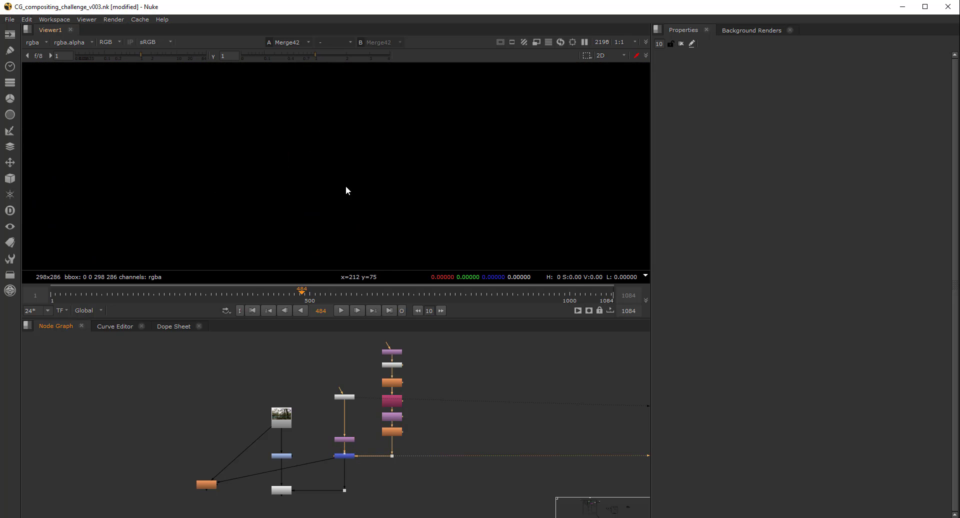
{"action": "scroll", "coordinate": [352, 188], "scroll_direction": "down", "scroll_amount": 7}
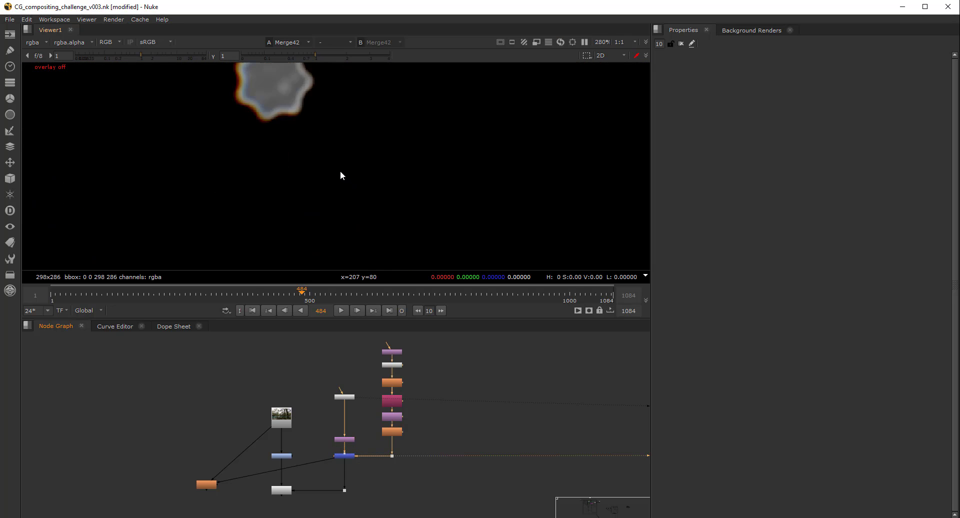
{"action": "key", "text": "o"}
{"action": "scroll", "coordinate": [334, 196], "scroll_direction": "up", "scroll_amount": 3}
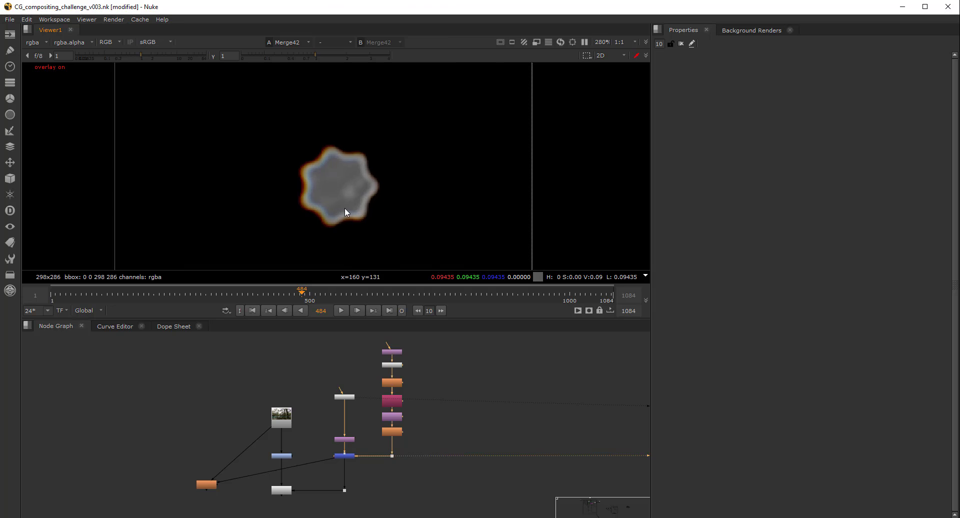
{"action": "scroll", "coordinate": [348, 442], "scroll_direction": "up", "scroll_amount": 2}
Compare the plain Crop output with the merged bokeh texture, and select the Convolve node that receives it.
{"action": "left_click", "coordinate": [348, 442]}
{"action": "key", "text": "1"}
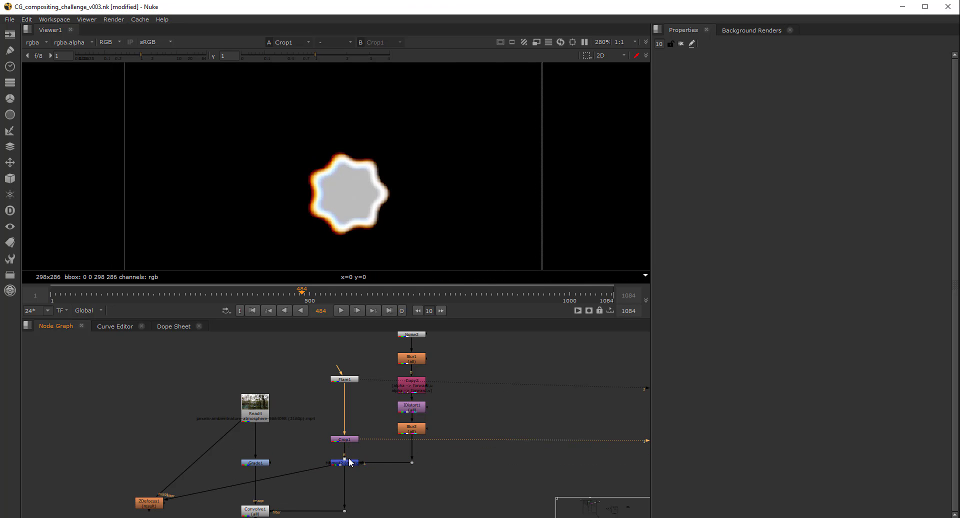
{"action": "left_click", "coordinate": [346, 463]}
{"action": "key", "text": "1"}
{"action": "scroll", "coordinate": [370, 182], "scroll_direction": "down", "scroll_amount": 4}
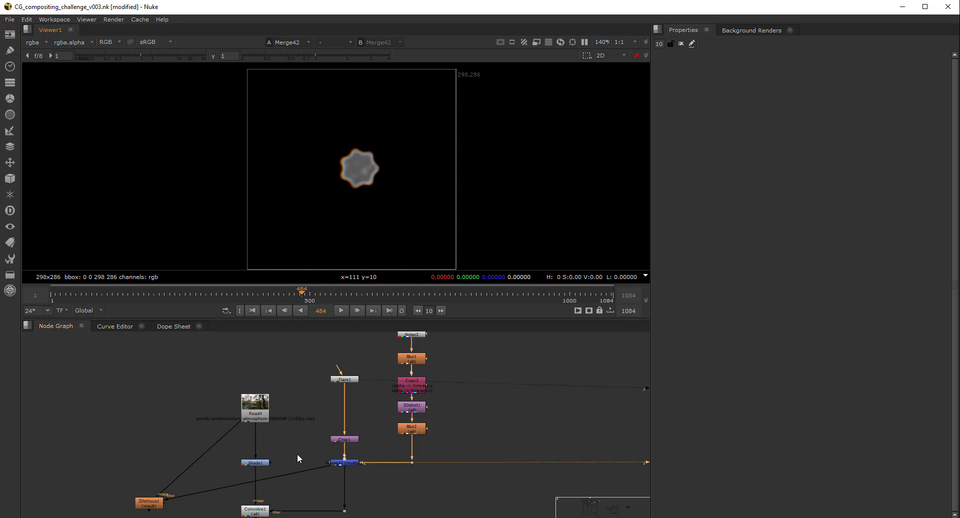
{"action": "middle_click_drag", "start_coordinate": [290, 493], "coordinate": [300, 446]}
{"action": "left_click_drag", "start_coordinate": [292, 448], "coordinate": [228, 486]}
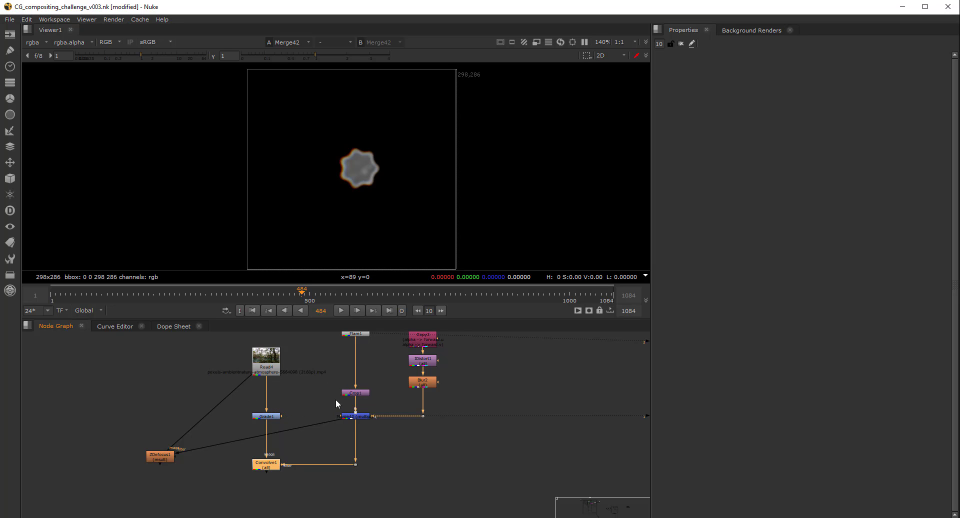
View the Flare node that feeds the Crop and examine its small shape in the full UHD frame.
{"action": "middle_click_drag", "start_coordinate": [376, 334], "coordinate": [358, 381]}
{"action": "key", "text": "1"}
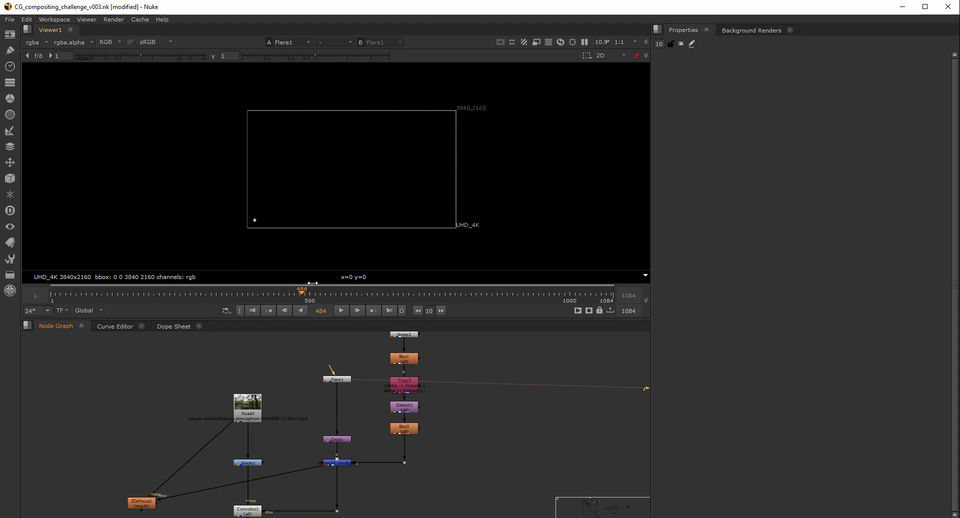
{"action": "scroll", "coordinate": [247, 215], "scroll_direction": "up", "scroll_amount": 3}
{"action": "scroll", "coordinate": [267, 233], "scroll_direction": "up", "scroll_amount": 2}
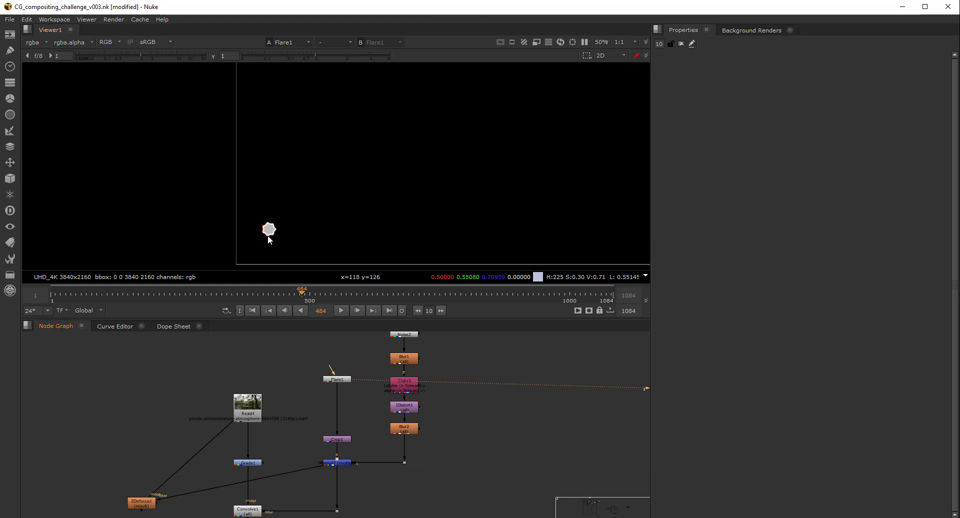
Delete the Flare node above the Crop, add a new default Flare node connected in its place, and view it.
{"action": "left_click", "coordinate": [342, 380]}
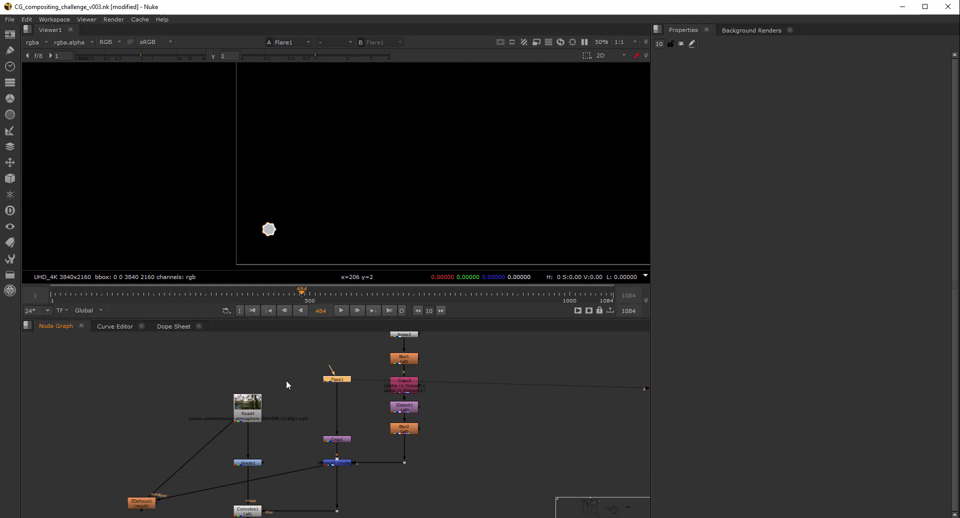
{"action": "left_click", "coordinate": [328, 390]}
{"action": "left_click", "coordinate": [332, 381]}
{"action": "key", "text": "Delete"}
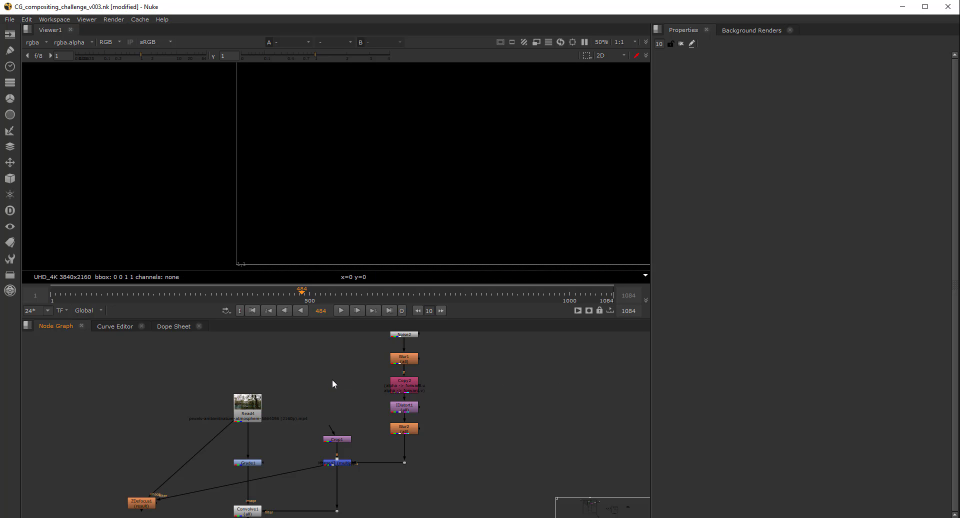
{"action": "key", "text": "Tab"}
{"action": "type", "text": "FLAR"}
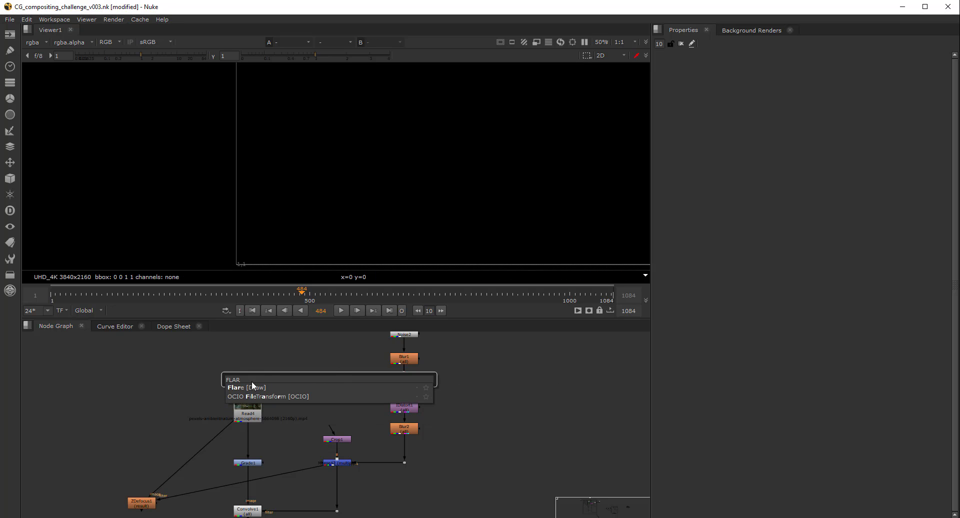
{"action": "left_click", "coordinate": [252, 386]}
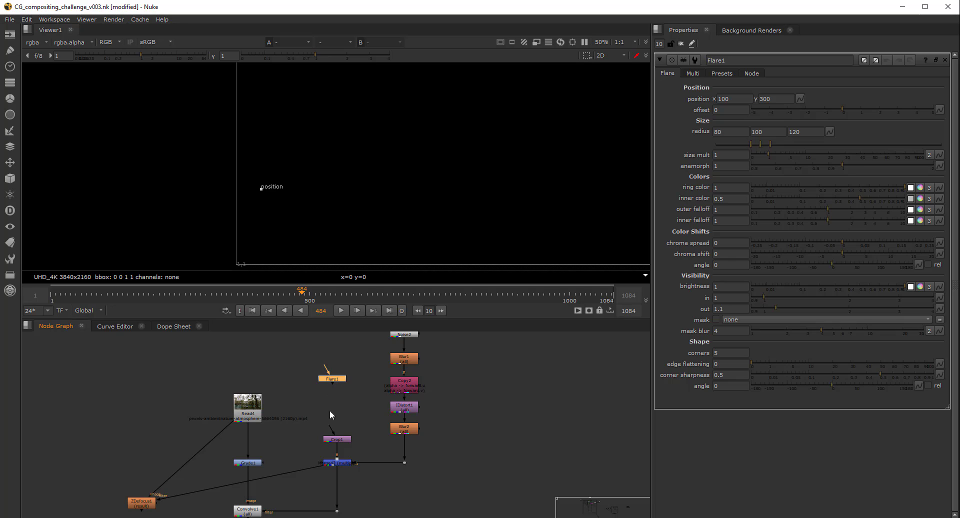
{"action": "key", "text": "1"}
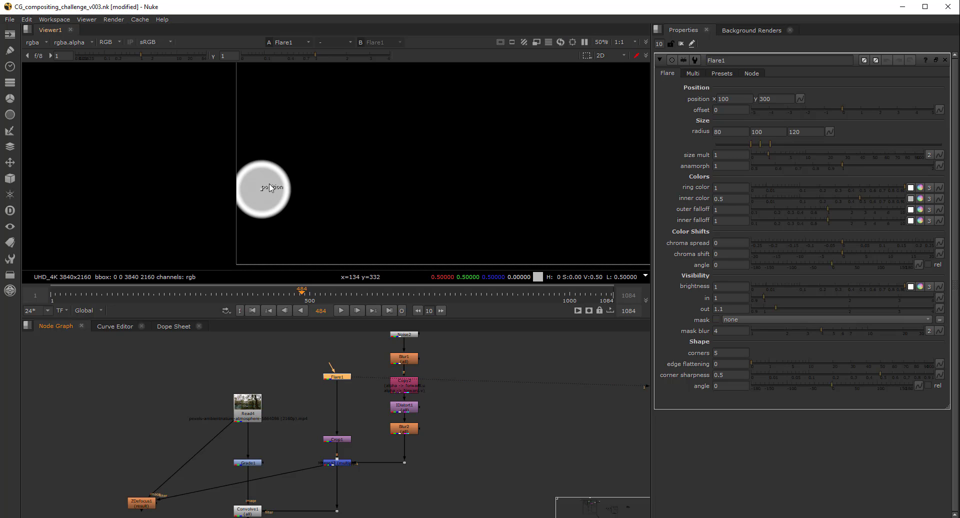
Move the new flare away from the frame edge to position x 678, y 476.
{"action": "left_click_drag", "start_coordinate": [261, 189], "coordinate": [404, 148]}
{"action": "middle_click_drag", "start_coordinate": [406, 147], "coordinate": [341, 200]}
{"action": "scroll", "coordinate": [345, 185], "scroll_direction": "down", "scroll_amount": 1}
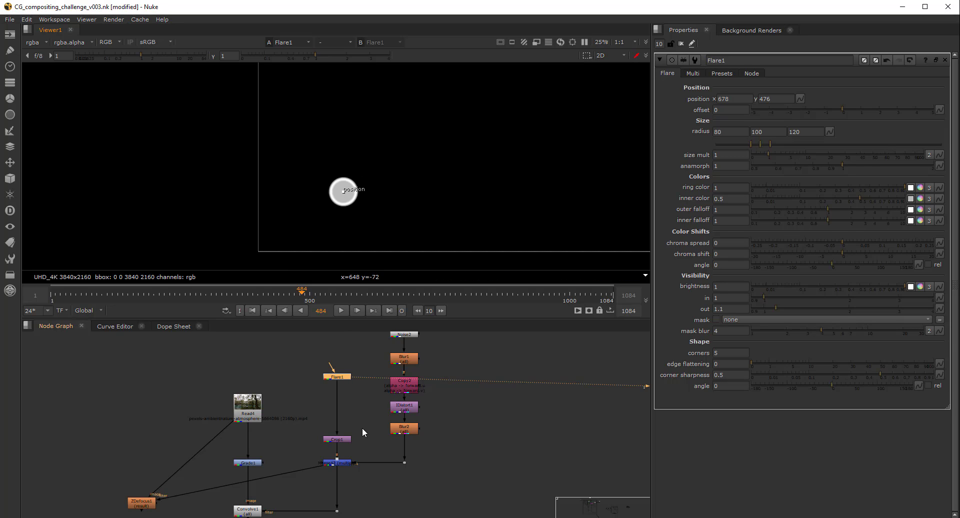
Move the Crop node closer below the Flare, view it, open its properties and disable it.
{"action": "left_click", "coordinate": [339, 440]}
{"action": "left_click_drag", "start_coordinate": [341, 441], "coordinate": [341, 412]}
{"action": "key", "text": "1"}
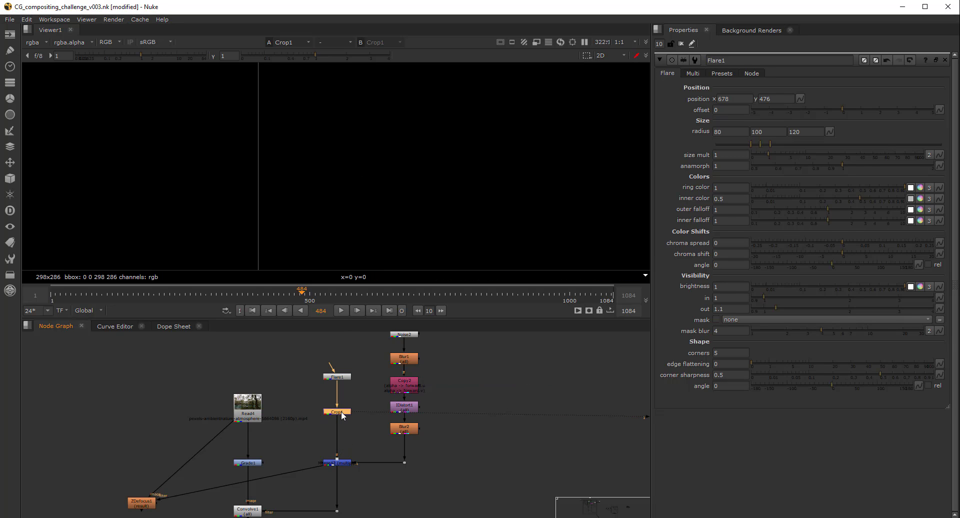
{"action": "double_click", "coordinate": [341, 413]}
{"action": "key", "text": "d"}
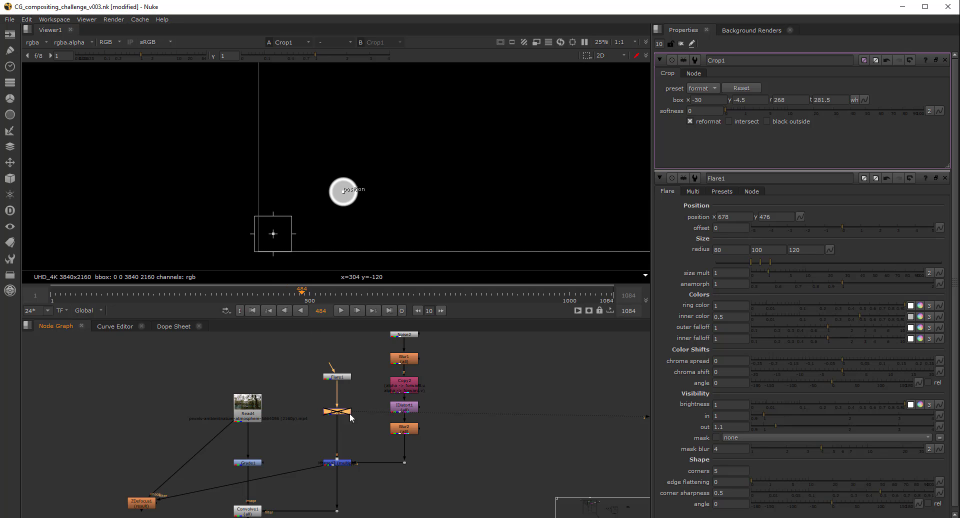
Fit the crop box tightly around the flare at x 532, y 333, r 821, t 622, and re-enable the Crop node.
{"action": "left_click_drag", "start_coordinate": [273, 234], "coordinate": [391, 189]}
{"action": "scroll", "coordinate": [343, 192], "scroll_direction": "up", "scroll_amount": 4}
{"action": "left_click_drag", "start_coordinate": [304, 189], "coordinate": [304, 189]}
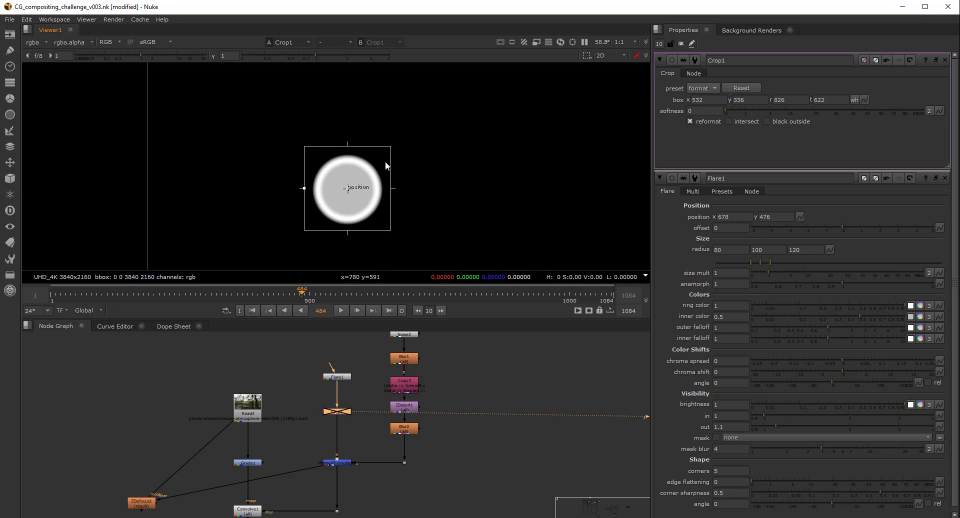
{"action": "left_click", "coordinate": [348, 233]}
{"action": "mouse_move", "coordinate": [388, 189]}
{"action": "left_mouse_down"}
{"action": "mouse_move", "coordinate": [397, 189]}
{"action": "mouse_move", "coordinate": [390, 193]}
{"action": "left_mouse_up"}
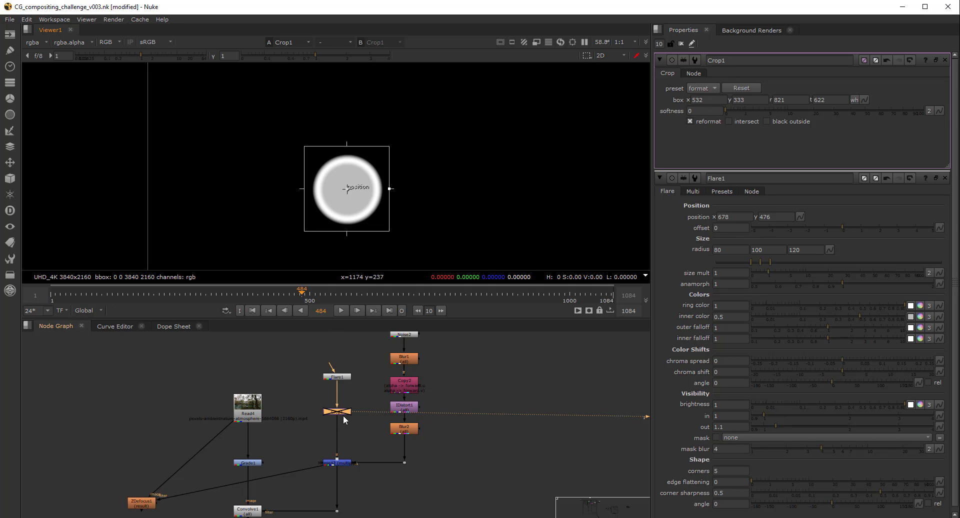
{"action": "key", "text": "d"}
{"action": "scroll", "coordinate": [368, 164], "scroll_direction": "down", "scroll_amount": 8}
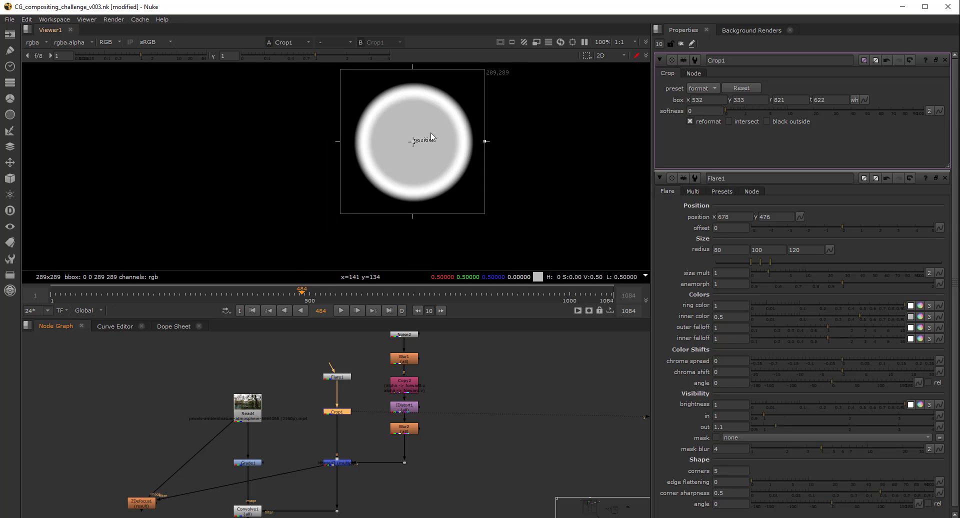
{"action": "middle_click_drag", "start_coordinate": [432, 136], "coordinate": [406, 182]}
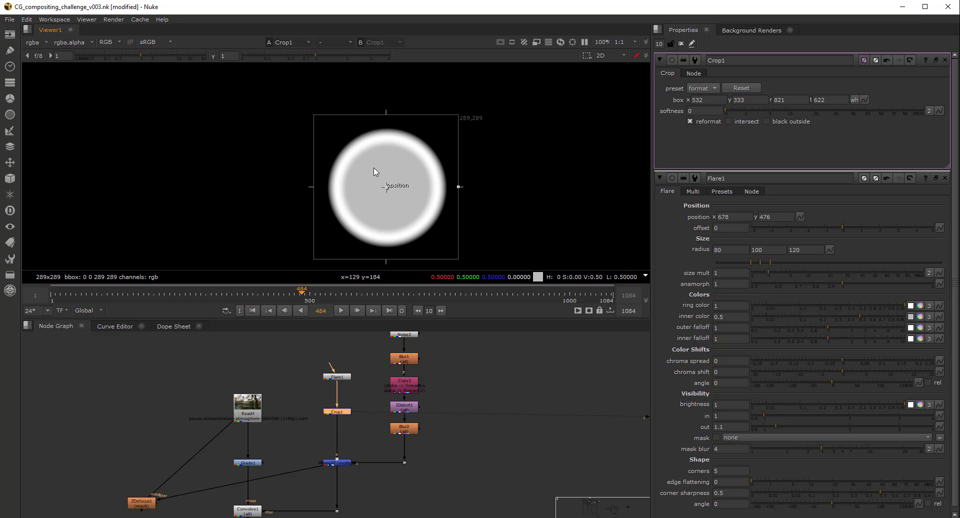
Give the Flare node an octagonal shape with 8 corners, edge flattening 1.5 and corner sharpness 0.775.
{"action": "double_click", "coordinate": [347, 377]}
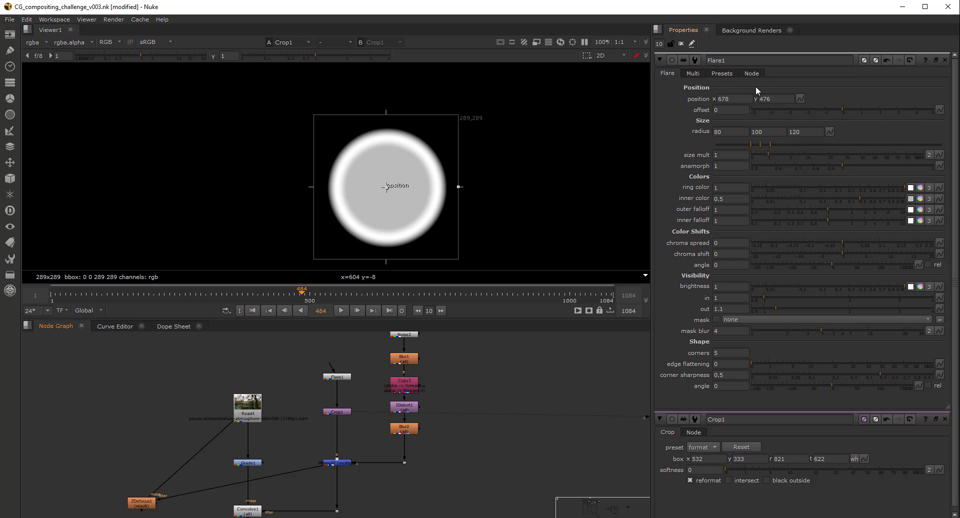
{"action": "middle_click_drag", "start_coordinate": [337, 394], "coordinate": [355, 363]}
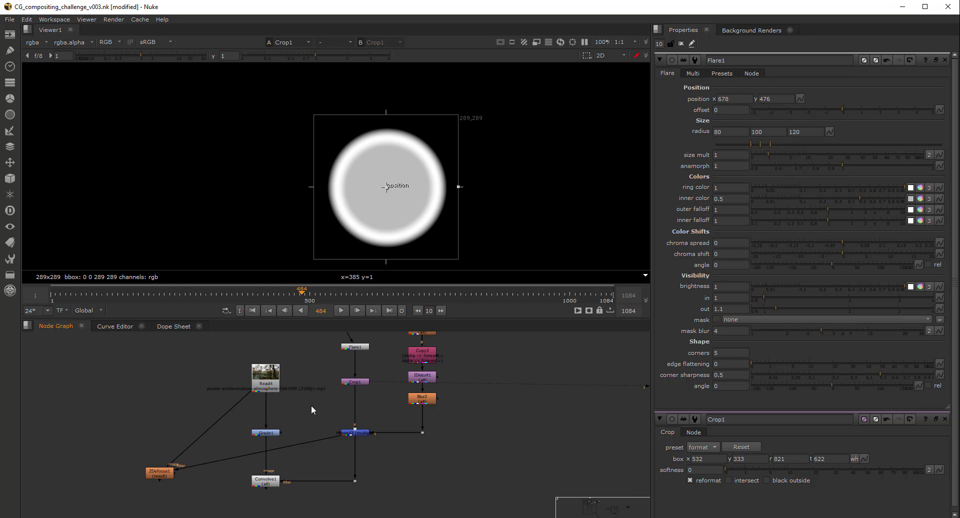
{"action": "left_click", "coordinate": [356, 382]}
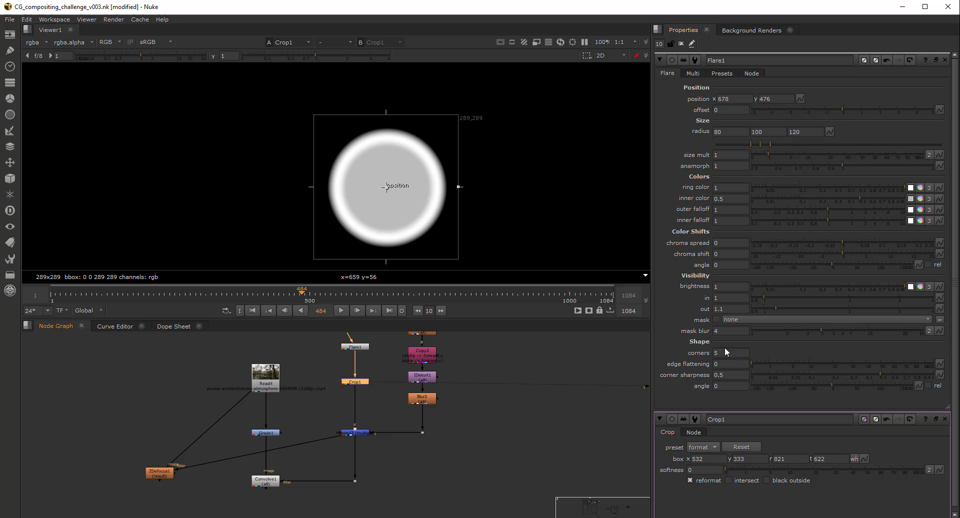
{"action": "left_click_drag", "start_coordinate": [724, 354], "coordinate": [711, 354]}
{"action": "type", "text": "6"}
{"action": "key", "text": "Return"}
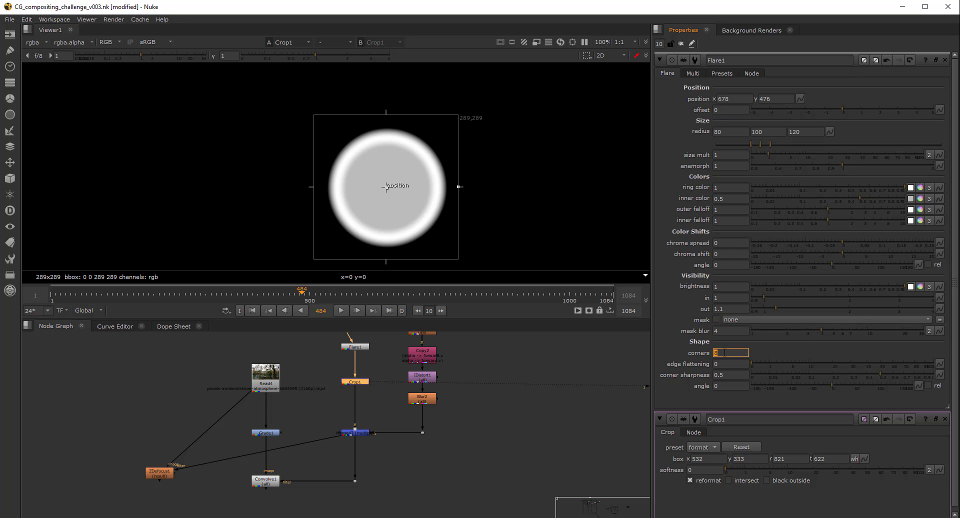
{"action": "left_click_drag", "start_coordinate": [757, 359], "coordinate": [779, 358]}
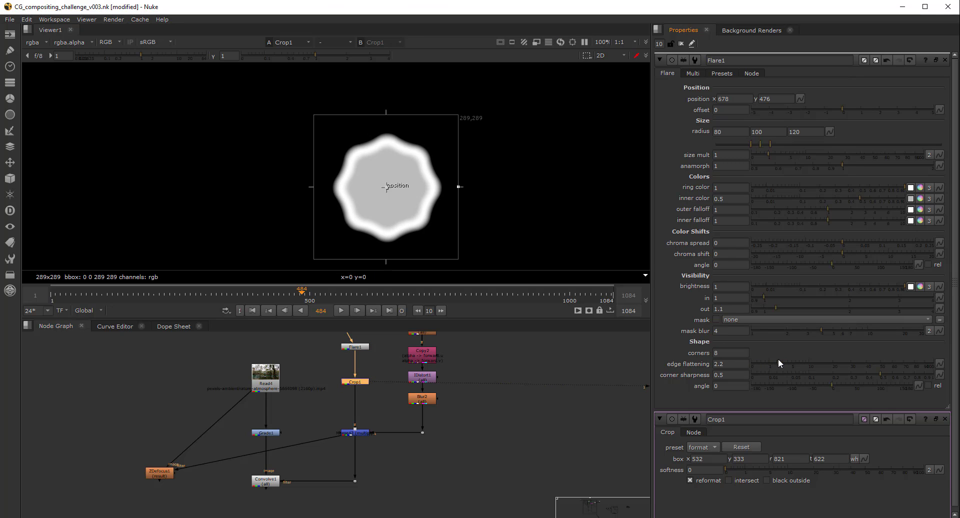
{"action": "left_click_drag", "start_coordinate": [885, 377], "coordinate": [912, 375]}
{"action": "left_click_drag", "start_coordinate": [782, 364], "coordinate": [773, 363]}
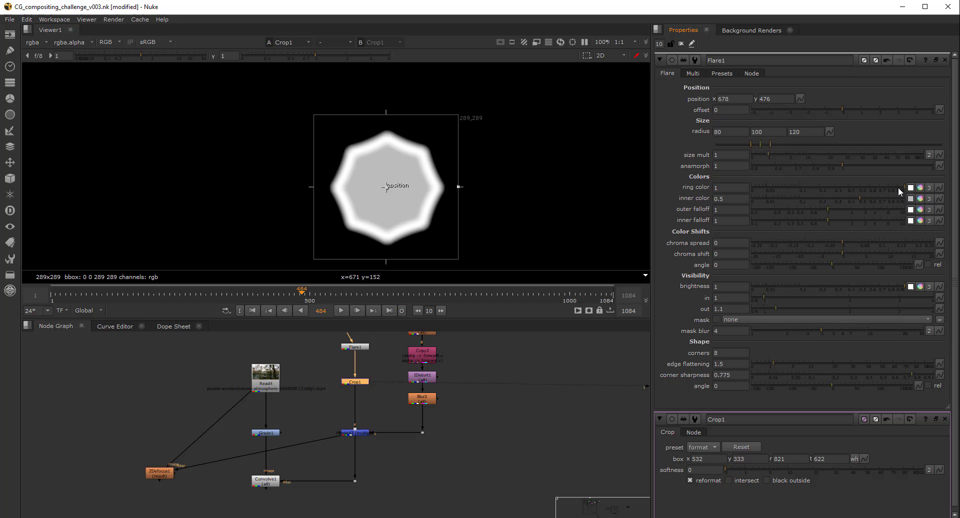
Set the Flare's inner color to 0.155, outer falloff 4.6, inner falloff 1.9, chroma spread 0.02 and chroma shift 2.
{"action": "left_click_drag", "start_coordinate": [902, 188], "coordinate": [850, 239]}
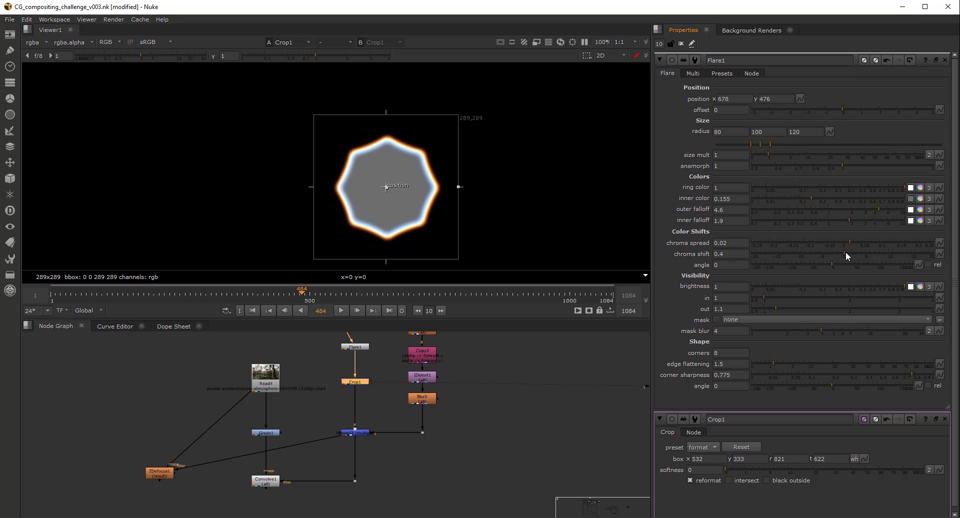
{"action": "left_click", "coordinate": [851, 254]}
{"action": "scroll", "coordinate": [389, 190], "scroll_direction": "up", "scroll_amount": 2}
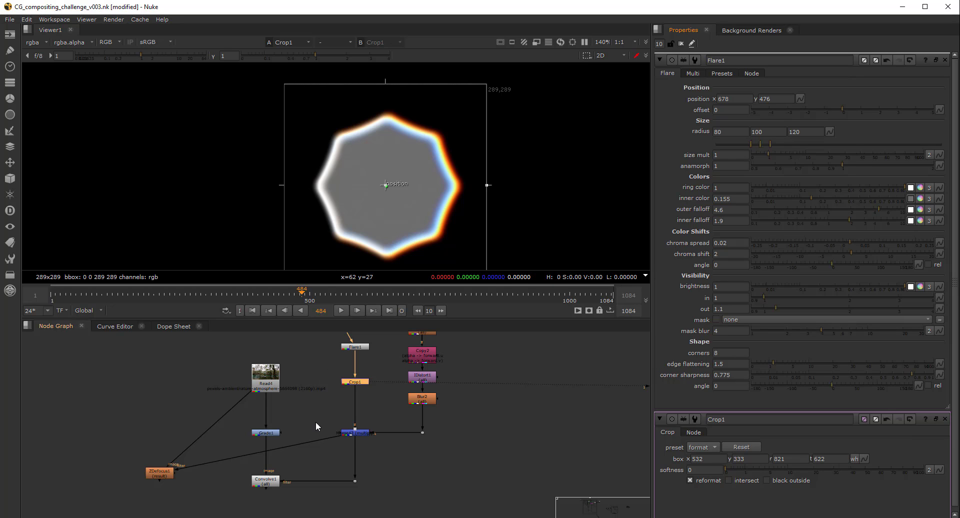
View the Read4 footage and the Grade1 output, examining the foliage highlights up close.
{"action": "middle_click_drag", "start_coordinate": [308, 460], "coordinate": [321, 415]}
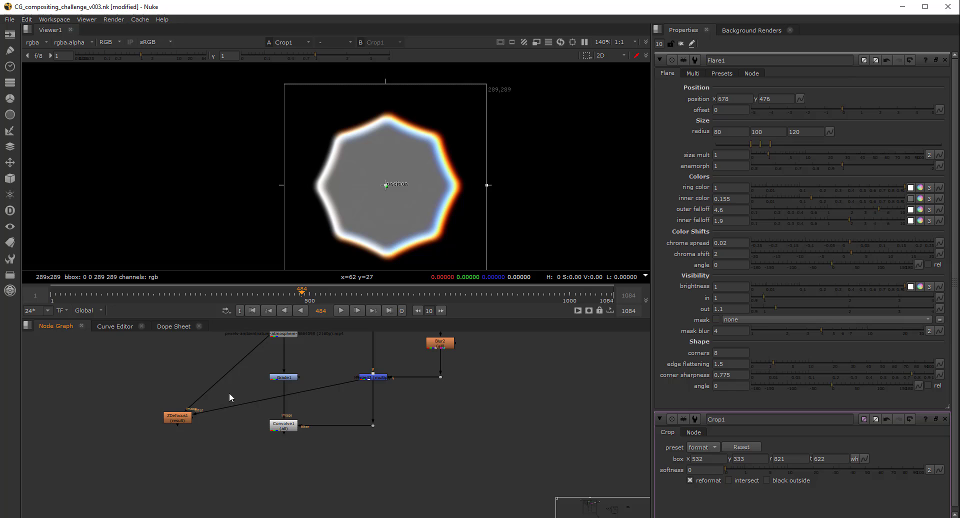
{"action": "middle_click_drag", "start_coordinate": [306, 410], "coordinate": [297, 451]}
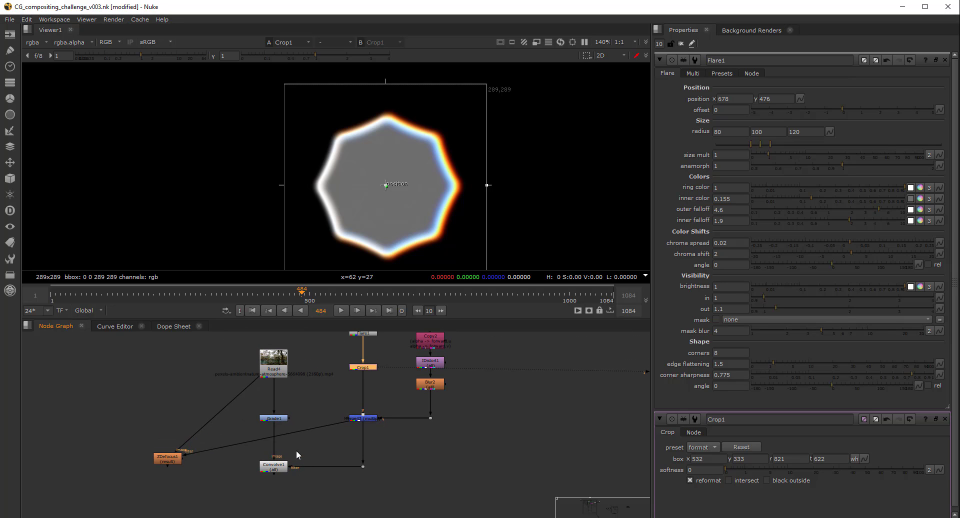
{"action": "left_click", "coordinate": [274, 361]}
{"action": "key", "text": "1"}
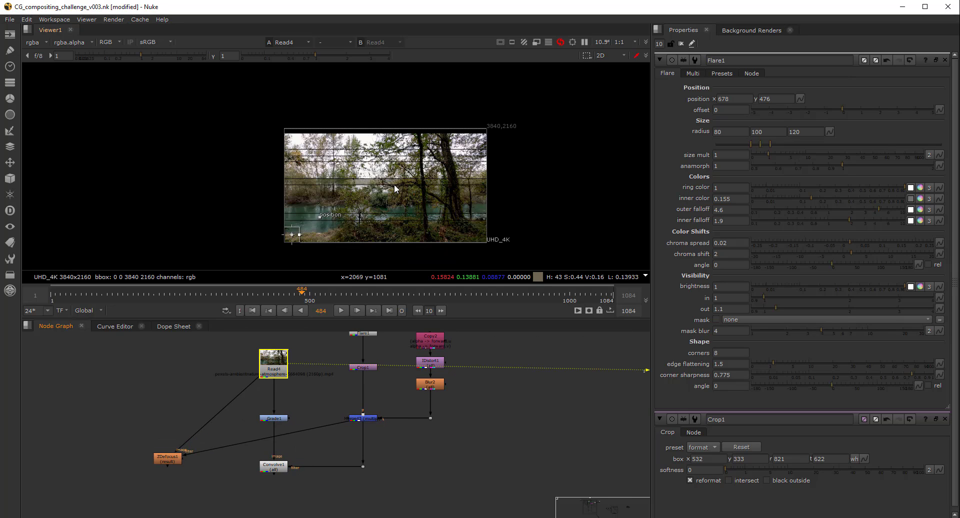
{"action": "scroll", "coordinate": [374, 189], "scroll_direction": "up", "scroll_amount": 2}
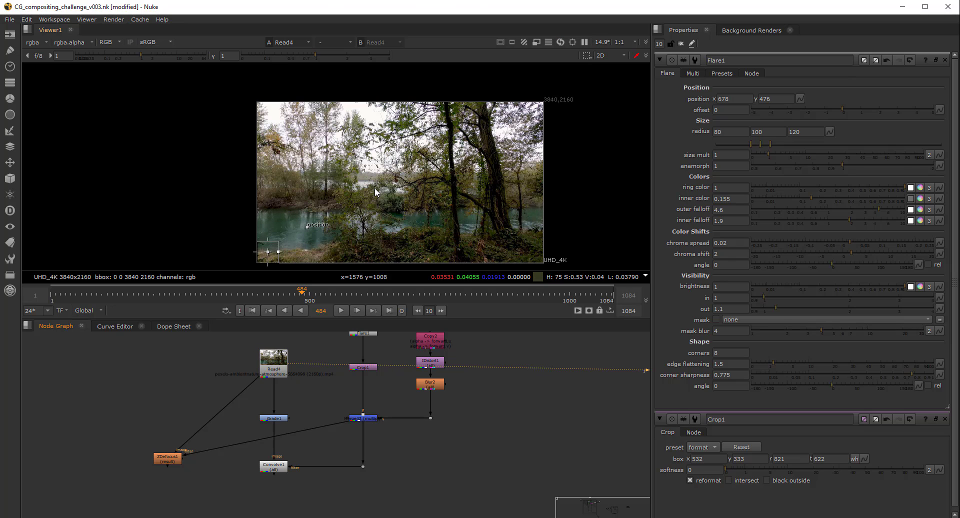
{"action": "middle_click_drag", "start_coordinate": [364, 249], "coordinate": [356, 272]}
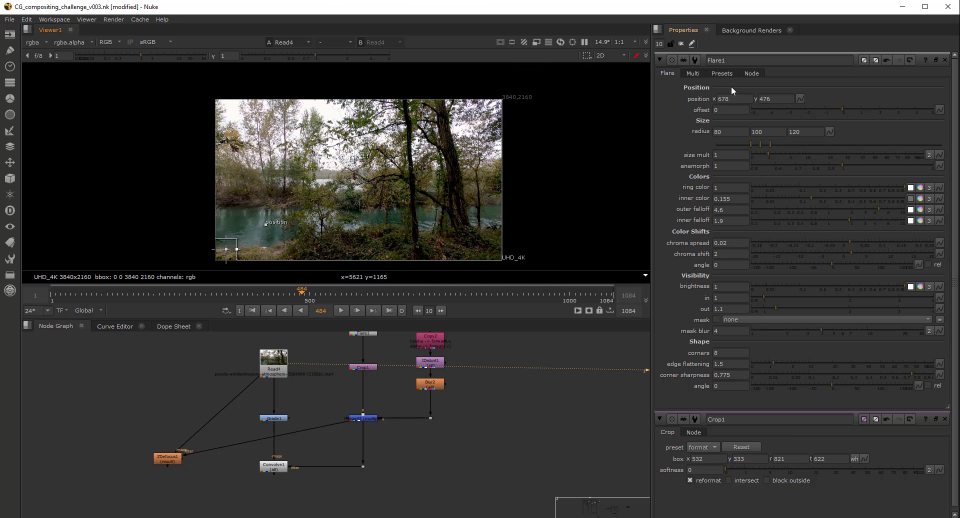
{"action": "left_click_drag", "start_coordinate": [309, 404], "coordinate": [226, 438]}
{"action": "key", "text": "1"}
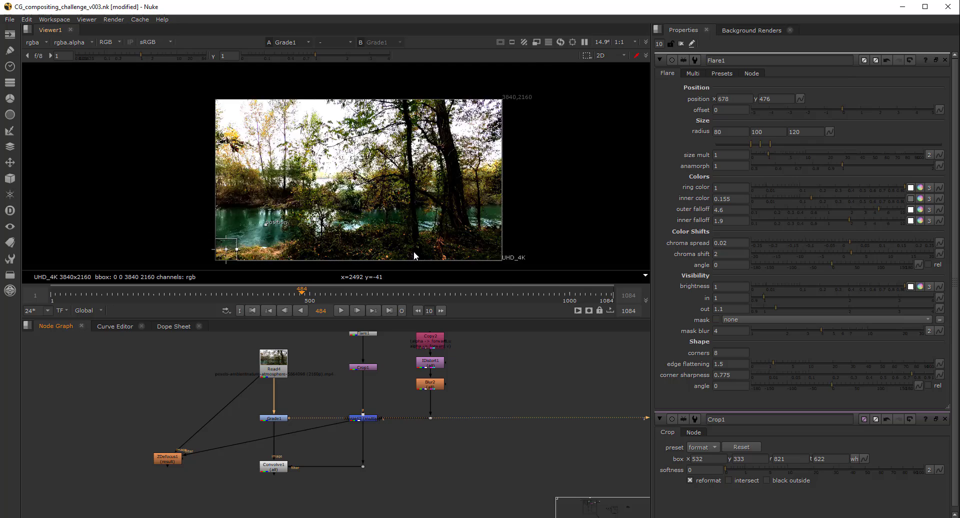
{"action": "scroll", "coordinate": [413, 251], "scroll_direction": "up", "scroll_amount": 4}
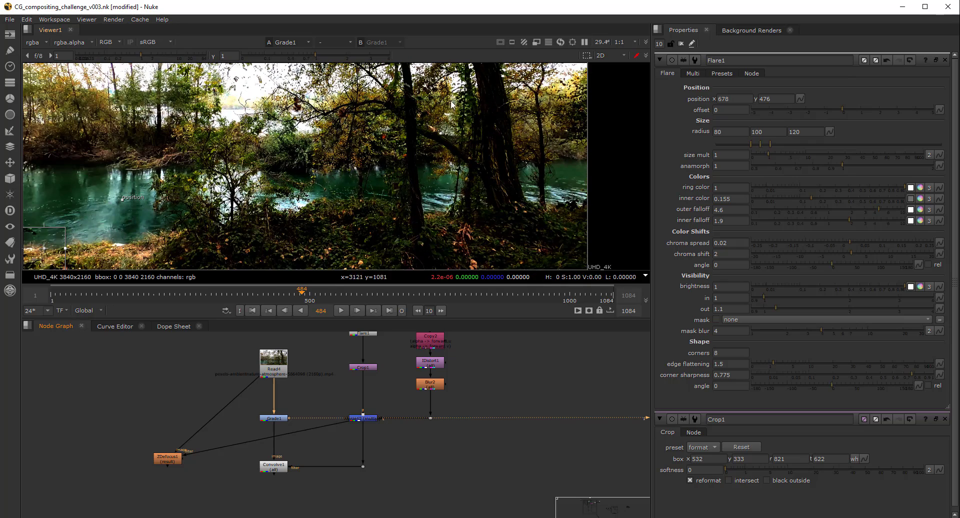
{"action": "scroll", "coordinate": [468, 220], "scroll_direction": "up", "scroll_amount": 6}
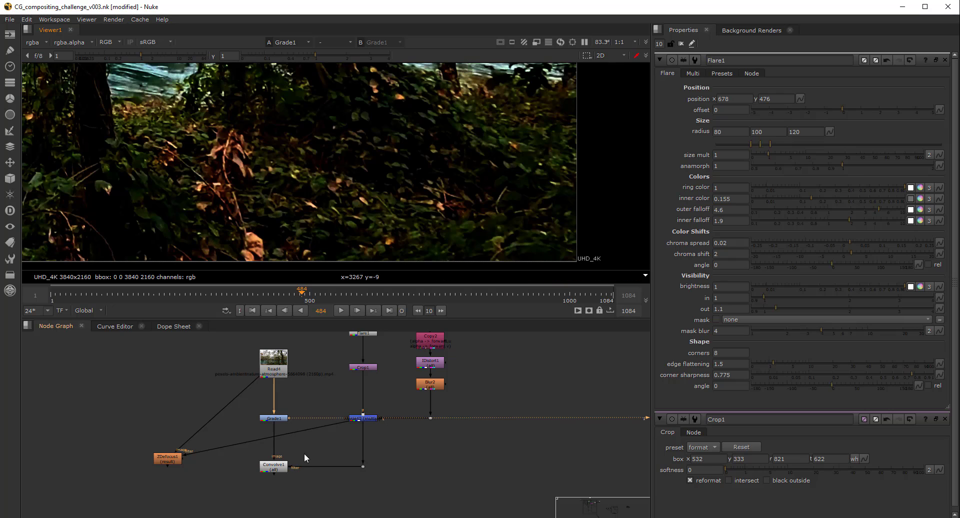
Open the Convolve1 properties and view its output, and inspect the textured bokeh shape from the Merge node feeding its filter.
{"action": "double_click", "coordinate": [273, 467]}
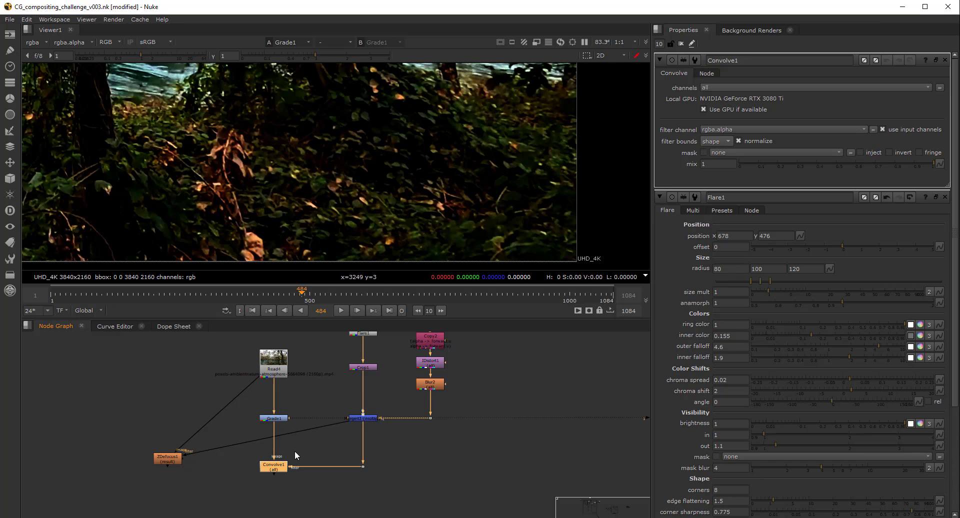
{"action": "key", "text": "1"}
{"action": "scroll", "coordinate": [432, 181], "scroll_direction": "up", "scroll_amount": 3}
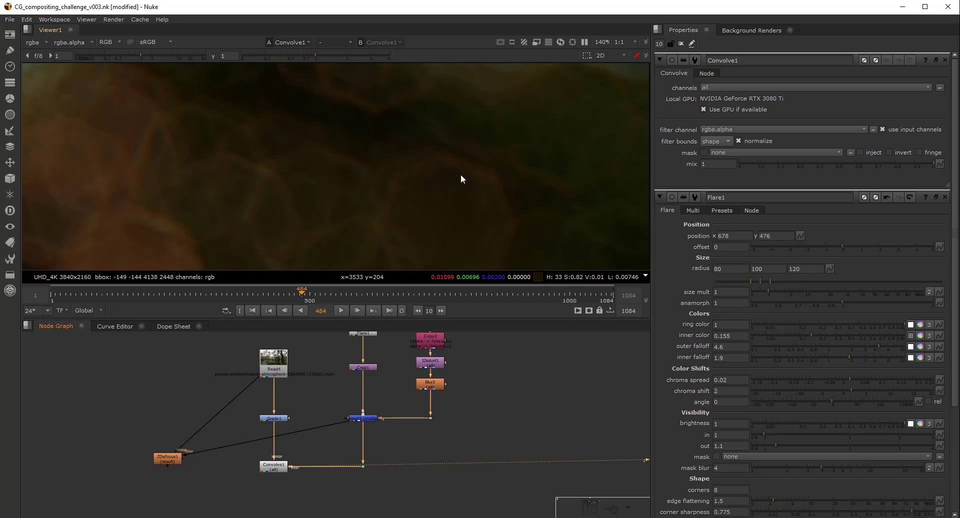
{"action": "left_click_drag", "start_coordinate": [392, 399], "coordinate": [334, 431]}
{"action": "key", "text": "1"}
{"action": "scroll", "coordinate": [306, 181], "scroll_direction": "up", "scroll_amount": 5}
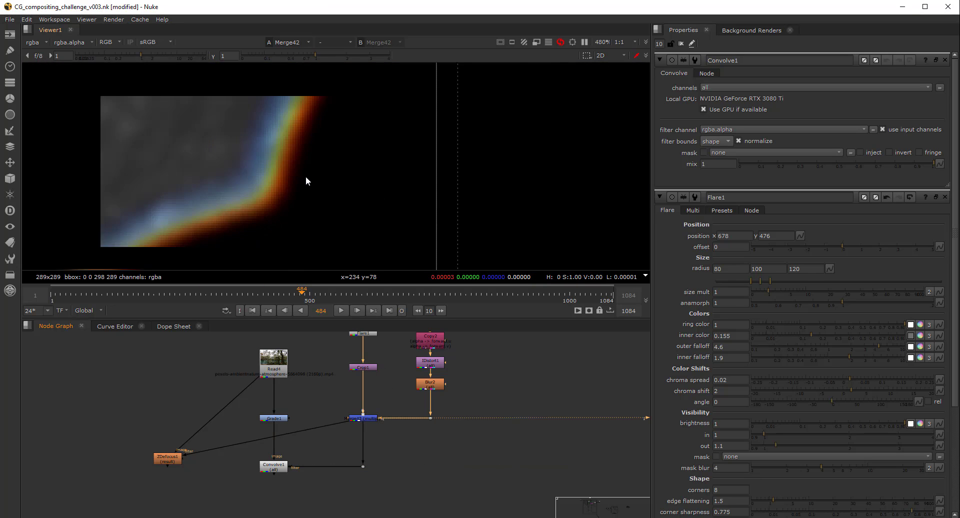
{"action": "scroll", "coordinate": [420, 222], "scroll_direction": "down", "scroll_amount": 5}
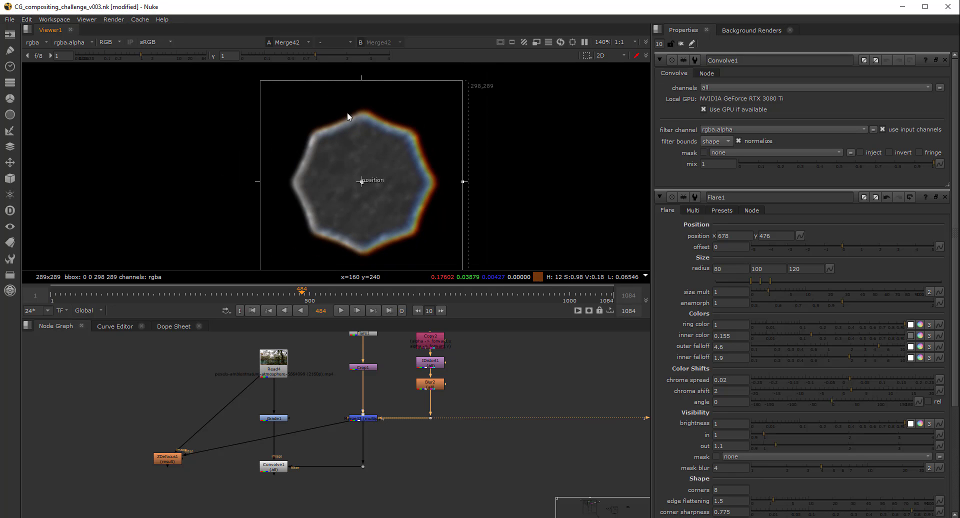
View the Convolve1 output again and examine the bokeh shapes across the lower part of the footage.
{"action": "middle_click_drag", "start_coordinate": [299, 430], "coordinate": [304, 403]}
{"action": "left_click", "coordinate": [285, 439]}
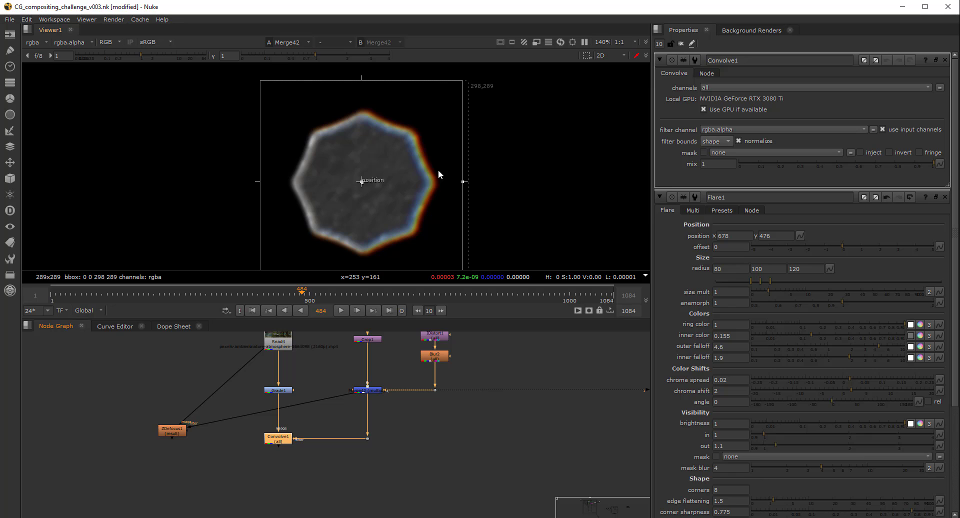
{"action": "left_click", "coordinate": [282, 440]}
{"action": "key", "text": "1"}
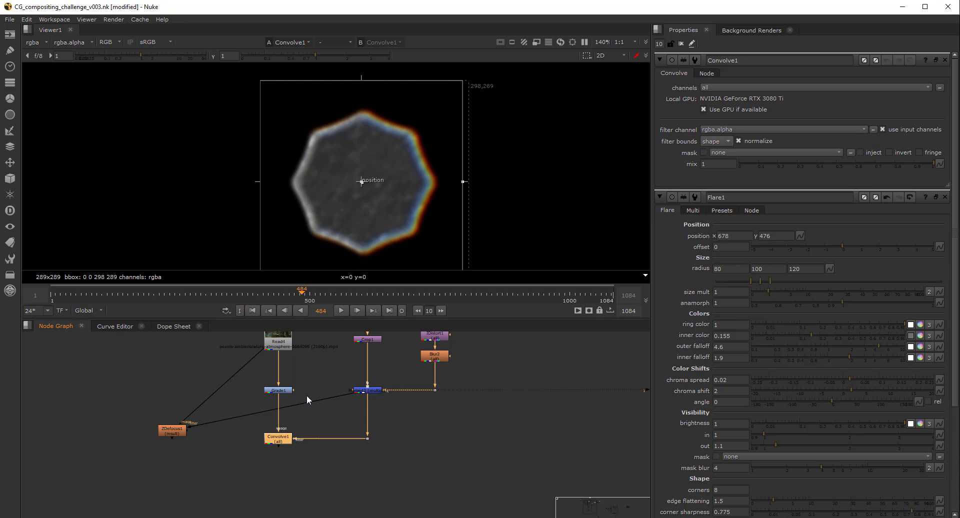
{"action": "scroll", "coordinate": [449, 220], "scroll_direction": "up", "scroll_amount": 3}
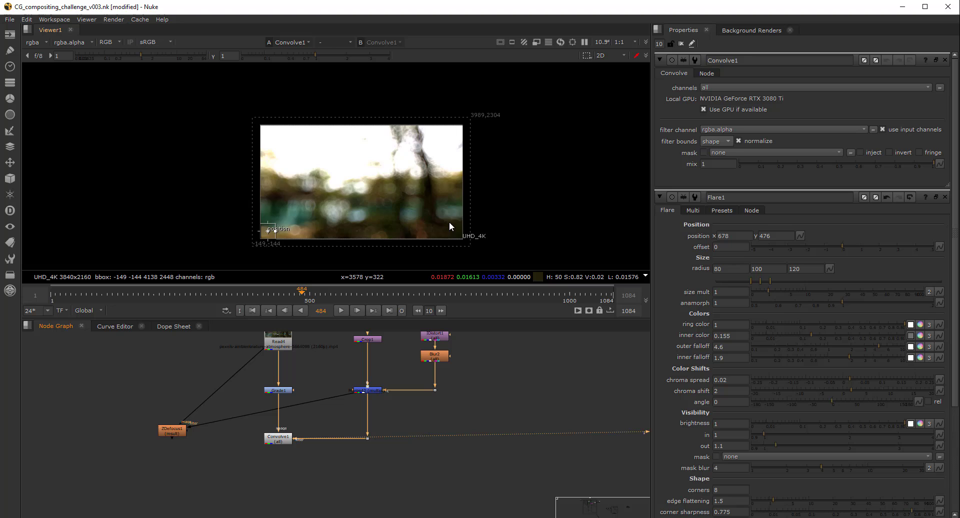
{"action": "scroll", "coordinate": [426, 236], "scroll_direction": "up", "scroll_amount": 5}
{"action": "scroll", "coordinate": [426, 236], "scroll_direction": "up", "scroll_amount": 2}
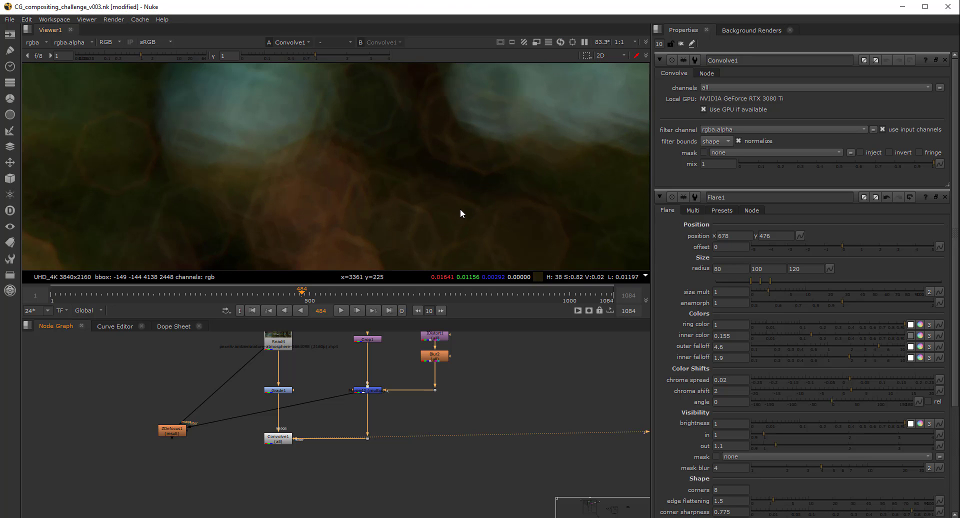
{"action": "scroll", "coordinate": [431, 197], "scroll_direction": "down", "scroll_amount": 4}
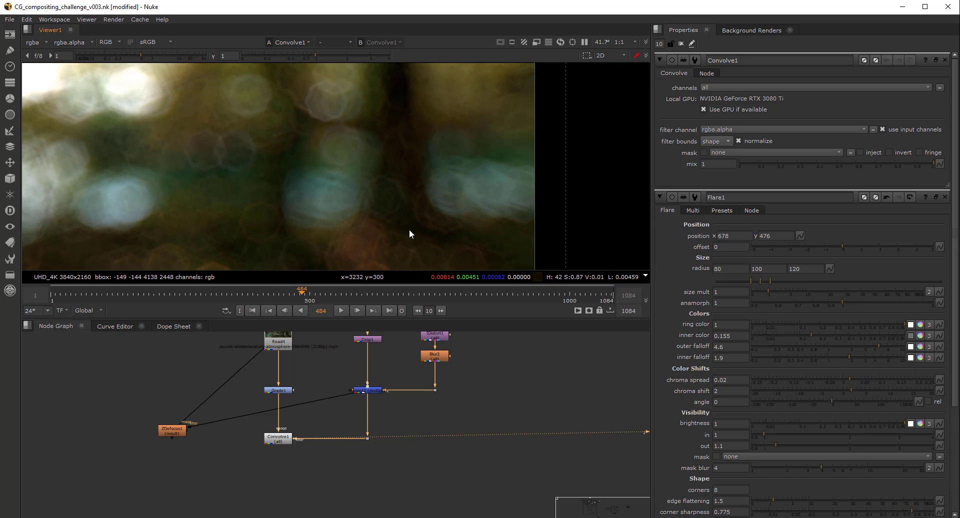
{"action": "middle_click_drag", "start_coordinate": [413, 217], "coordinate": [415, 208]}
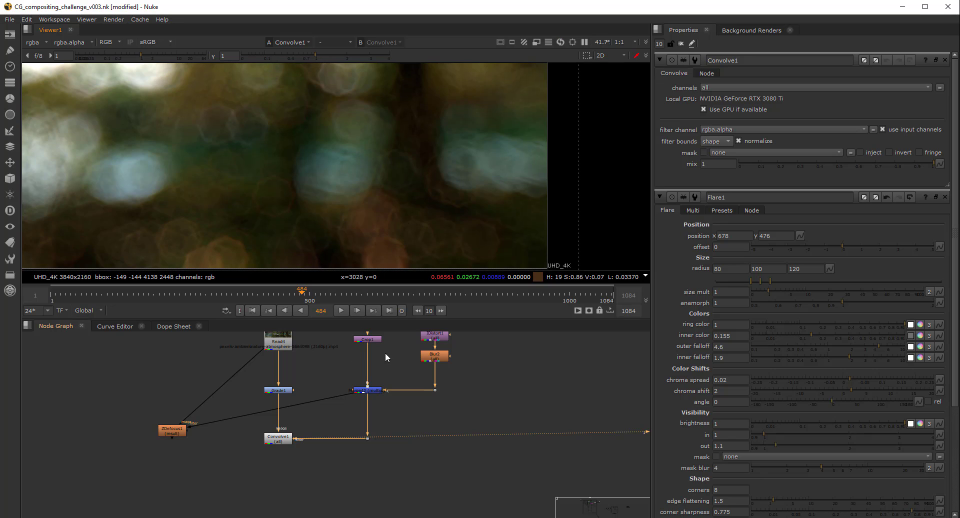
Reopen the Flare node's properties while viewing Convolve1 and reduce its size multiplier to 0.4.
{"action": "middle_click_drag", "start_coordinate": [386, 353], "coordinate": [374, 401]}
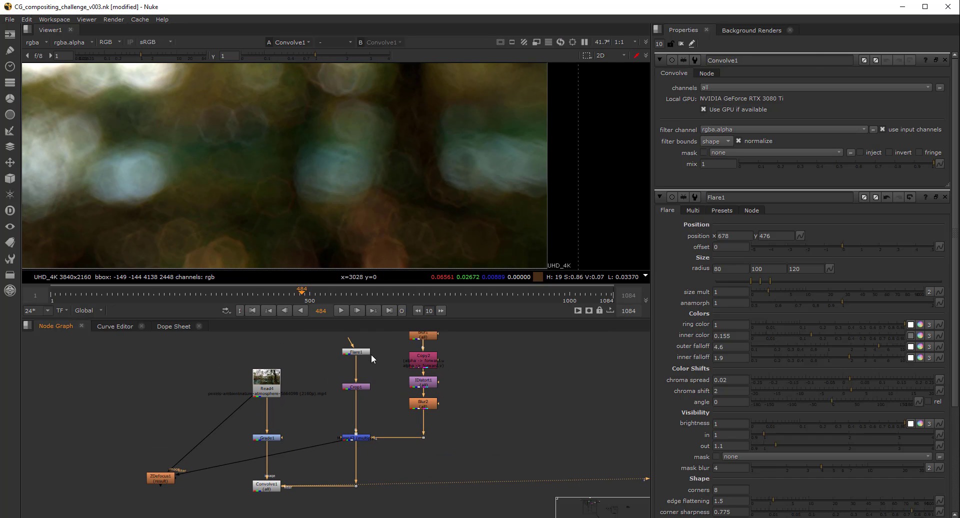
{"action": "left_click", "coordinate": [357, 353]}
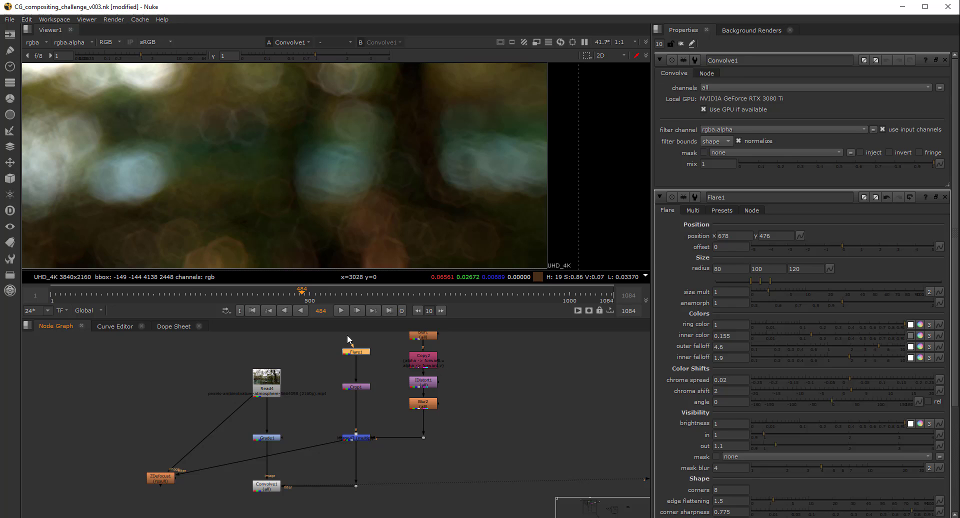
{"action": "double_click", "coordinate": [356, 352]}
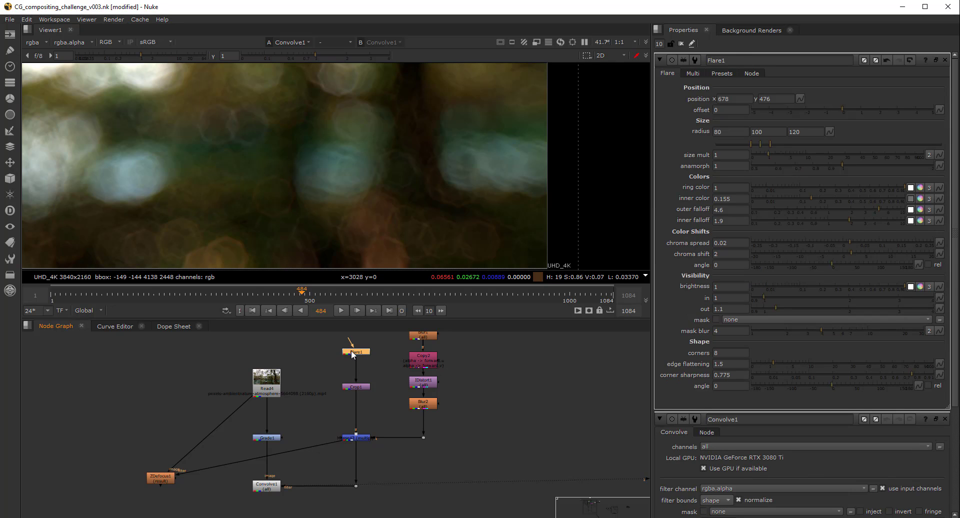
{"action": "left_click", "coordinate": [727, 154]}
{"action": "key", "text": "Down"}
{"action": "key", "text": "Down"}
{"action": "key", "text": "Down"}
{"action": "key", "text": "Down"}
{"action": "key", "text": "Down"}
{"action": "key", "text": "Down"}
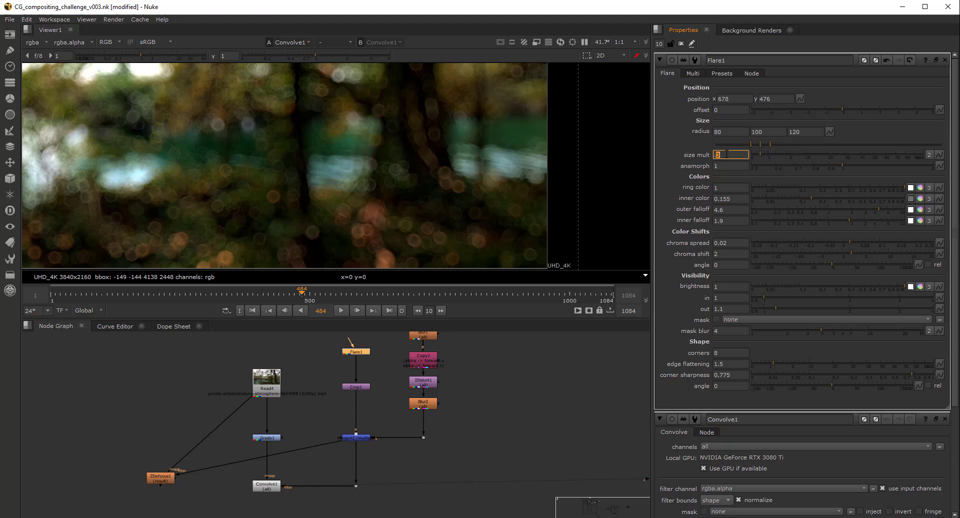
{"action": "scroll", "coordinate": [443, 230], "scroll_direction": "up", "scroll_amount": 3}
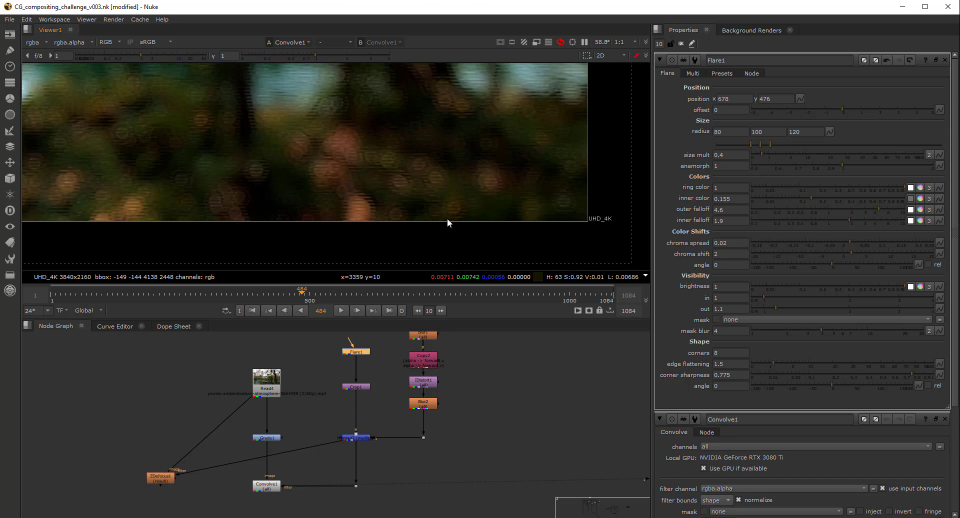
Set the Flare's corners to 6 for hexagonal bokeh and raise its inner color to 0.33.
{"action": "left_click", "coordinate": [731, 353]}
{"action": "type", "text": "5"}
{"action": "key", "text": "Return"}
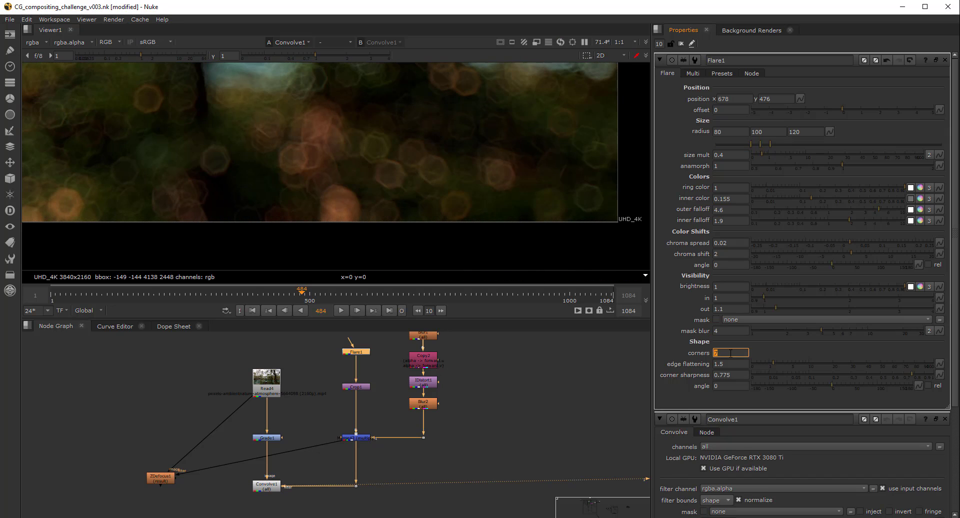
{"action": "type", "text": "6"}
{"action": "key", "text": "Return"}
{"action": "middle_click_drag", "start_coordinate": [468, 167], "coordinate": [470, 215]}
{"action": "middle_click_drag", "start_coordinate": [541, 155], "coordinate": [536, 187]}
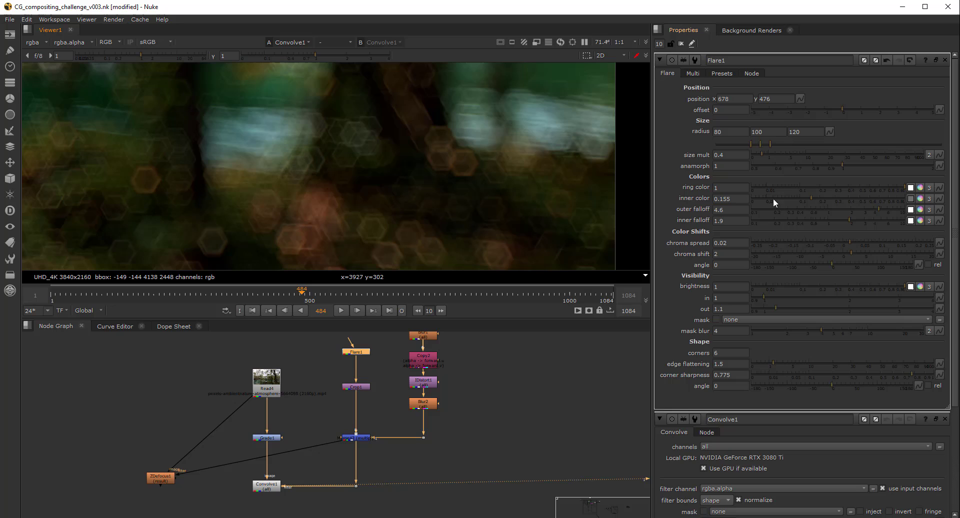
{"action": "left_click_drag", "start_coordinate": [812, 197], "coordinate": [839, 196]}
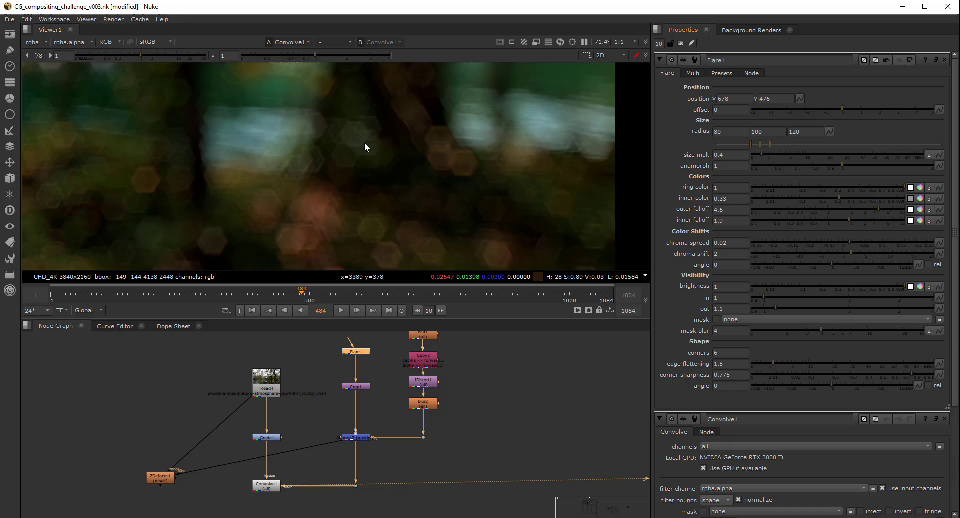
{"action": "scroll", "coordinate": [437, 166], "scroll_direction": "down", "scroll_amount": 2}
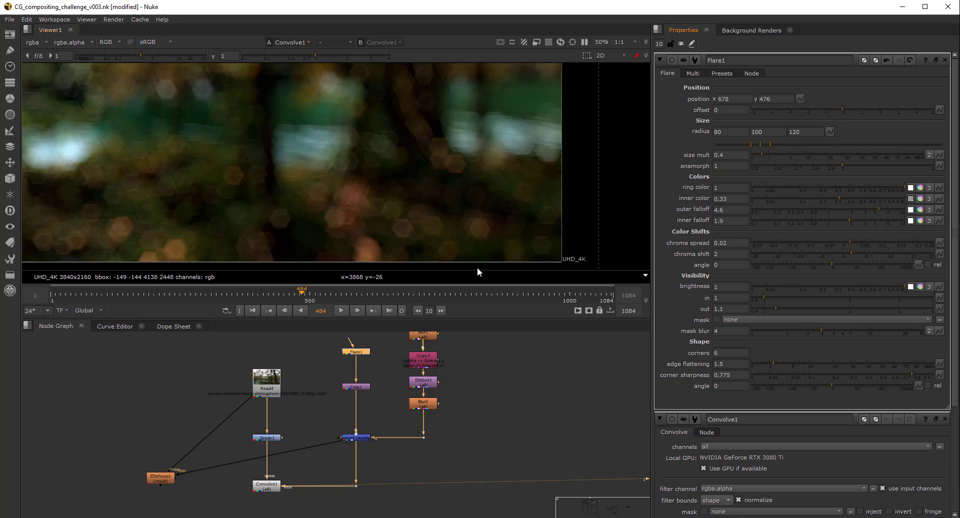
View the Merge42 node's output and inspect the textured hexagonal bokeh shape up close.
{"action": "middle_click_drag", "start_coordinate": [392, 394], "coordinate": [364, 465]}
{"action": "left_click_drag", "start_coordinate": [371, 340], "coordinate": [430, 485]}
{"action": "left_click_drag", "start_coordinate": [364, 478], "coordinate": [328, 495]}
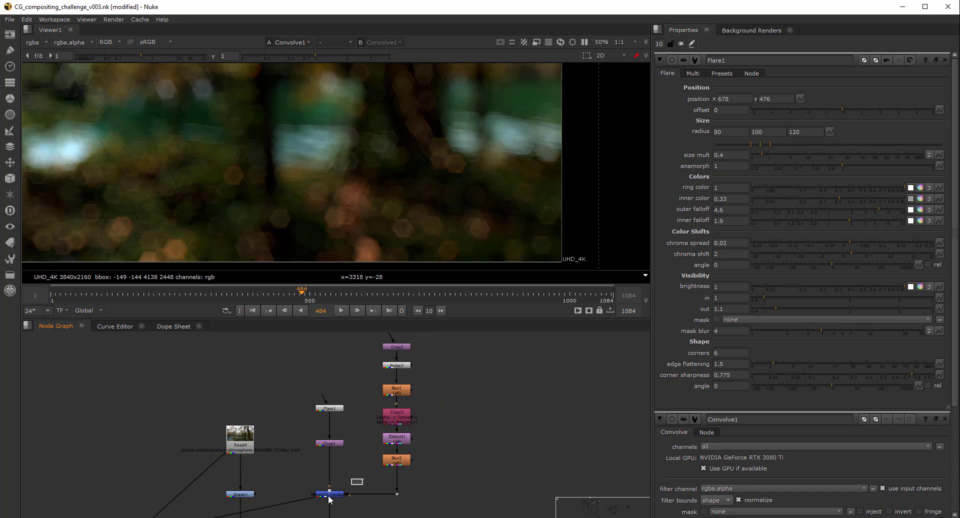
{"action": "key", "text": "1"}
{"action": "left_click", "coordinate": [357, 388]}
{"action": "scroll", "coordinate": [343, 190], "scroll_direction": "down", "scroll_amount": 3}
{"action": "middle_click_drag", "start_coordinate": [255, 119], "coordinate": [316, 218]}
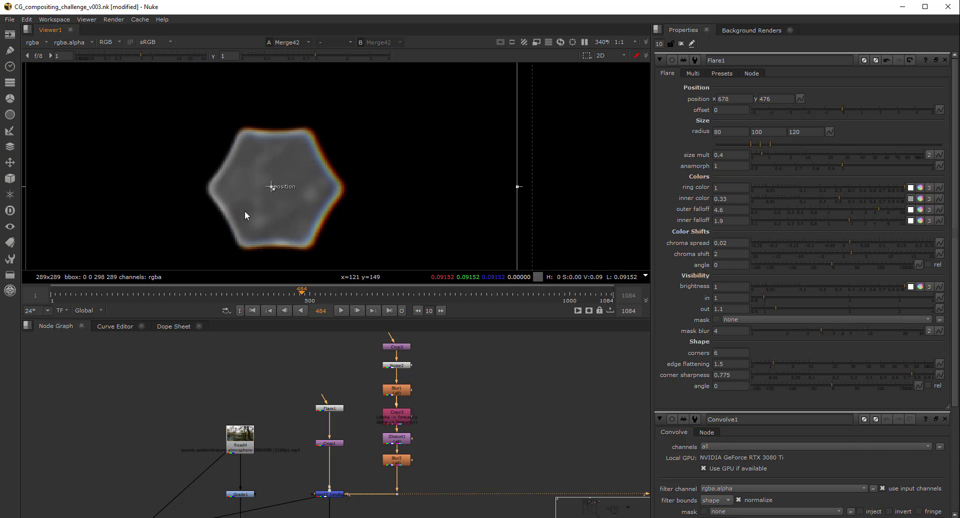
Switch Merge42 off and on repeatedly to compare the bokeh shape with and without the noise texture.
{"action": "key", "text": "d"}
{"action": "key", "text": "d"}
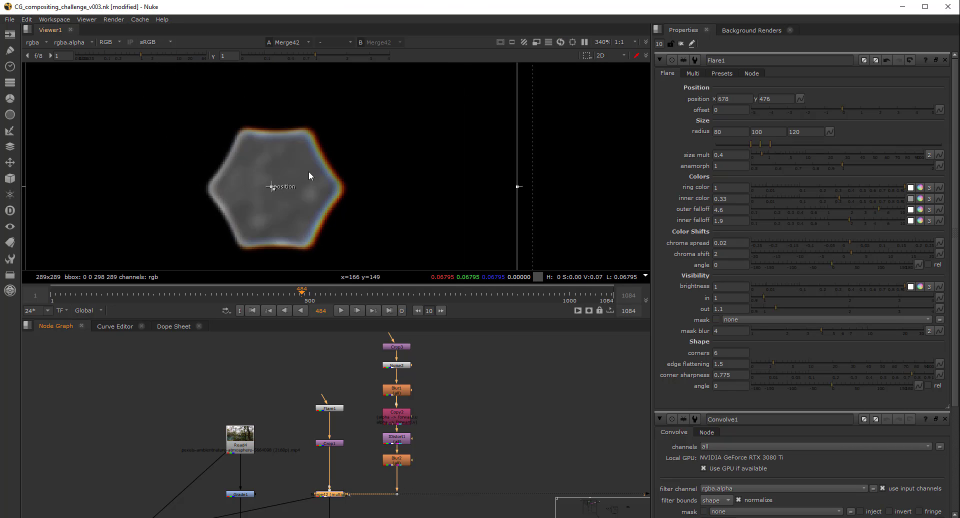
{"action": "key", "text": "d"}
{"action": "key", "text": "d"}
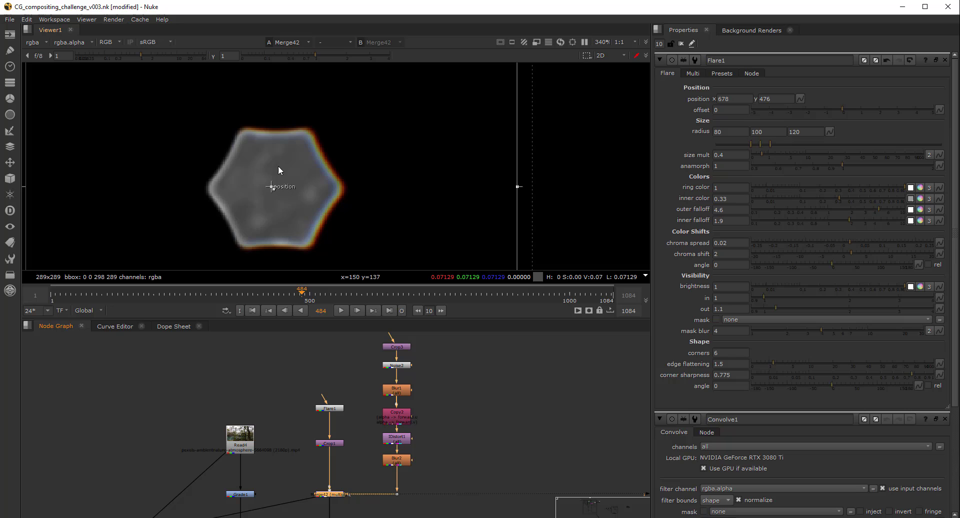
{"action": "key", "text": "d"}
{"action": "key", "text": "d"}
{"action": "key", "text": "d"}
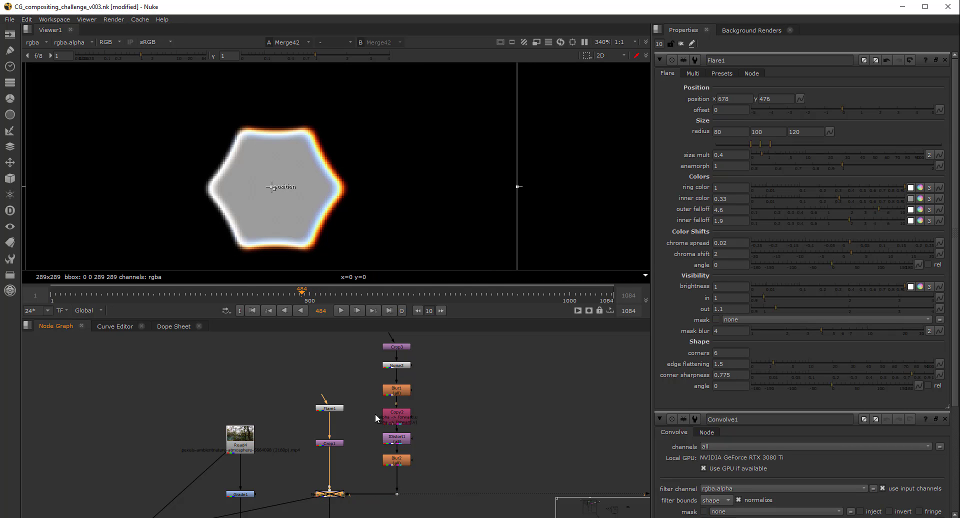
Try placing a copy of the Flare branch's Crop node beside the top of the noise branch.
{"action": "left_click_drag", "start_coordinate": [354, 424], "coordinate": [297, 456]}
{"action": "key", "text": "ctrl+c"}
{"action": "middle_click_drag", "start_coordinate": [360, 423], "coordinate": [345, 455]}
{"action": "left_click", "coordinate": [346, 455]}
{"action": "key", "text": "ctrl+v"}
{"action": "left_click_drag", "start_coordinate": [345, 457], "coordinate": [358, 381]}
{"action": "left_click", "coordinate": [383, 400]}
{"action": "key", "text": "Delete"}
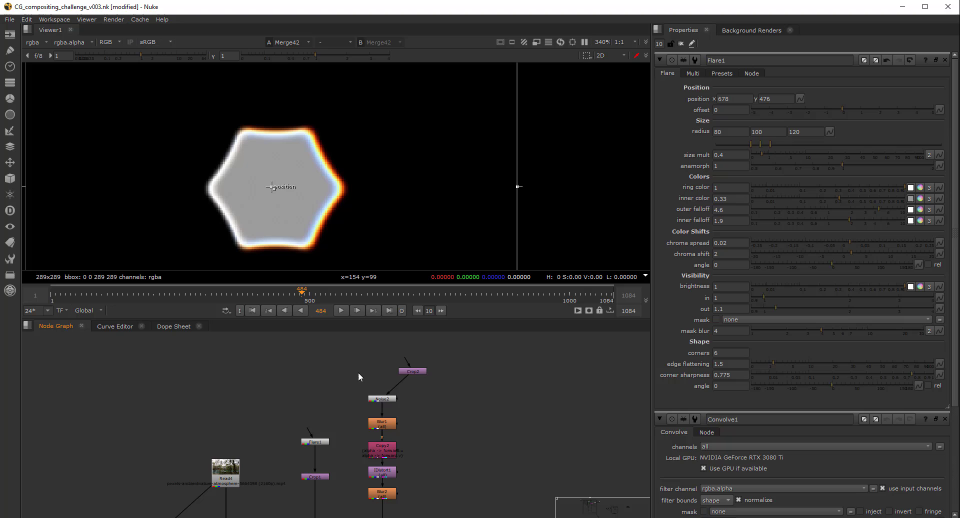
View the Noise2 output and open its properties, and inspect the softened noise from Blur1.
{"action": "left_click", "coordinate": [384, 400]}
{"action": "key", "text": "1"}
{"action": "left_click", "coordinate": [424, 410]}
{"action": "key", "text": "f"}
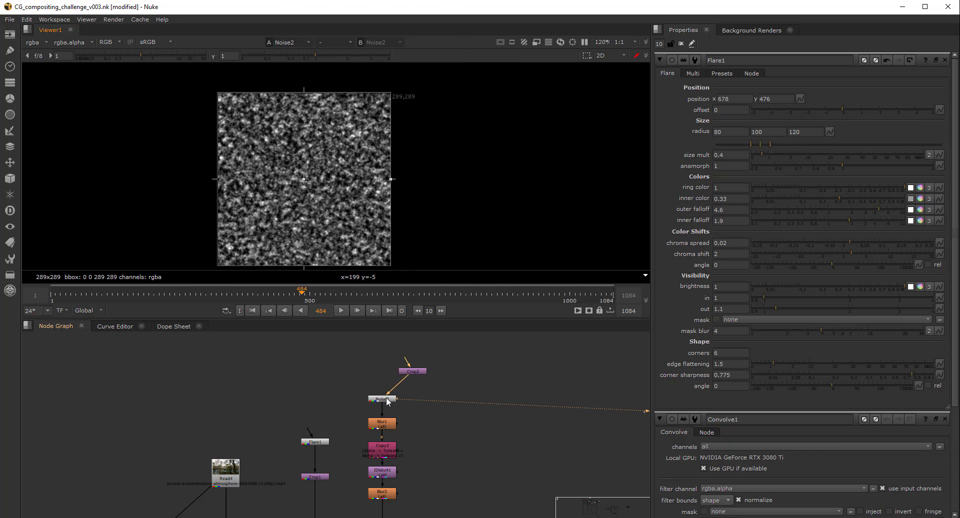
{"action": "double_click", "coordinate": [387, 400]}
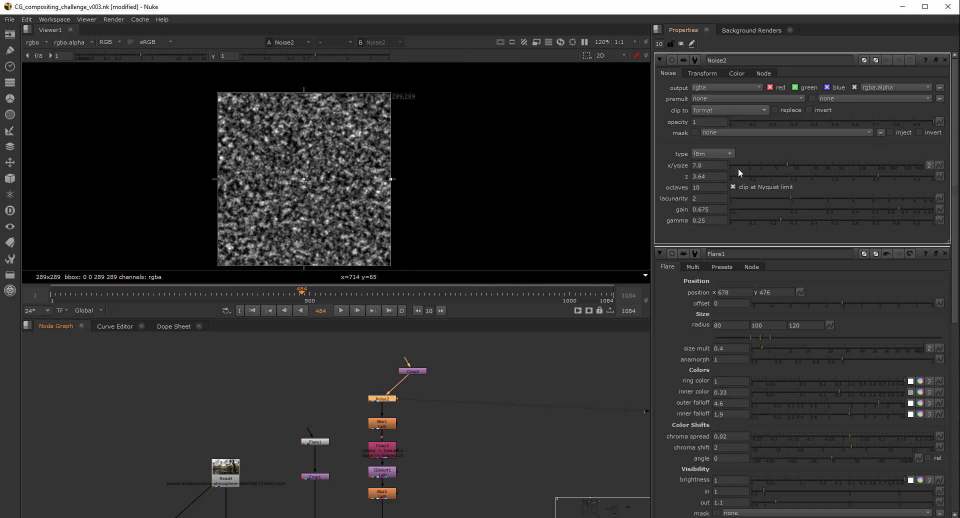
{"action": "left_click", "coordinate": [383, 424]}
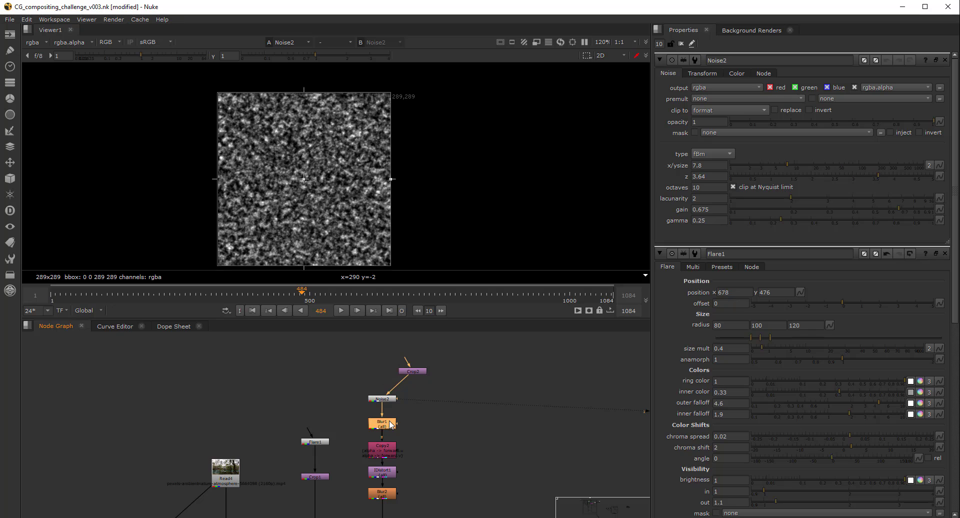
{"action": "key", "text": "1"}
{"action": "left_click_drag", "start_coordinate": [384, 425], "coordinate": [384, 420]}
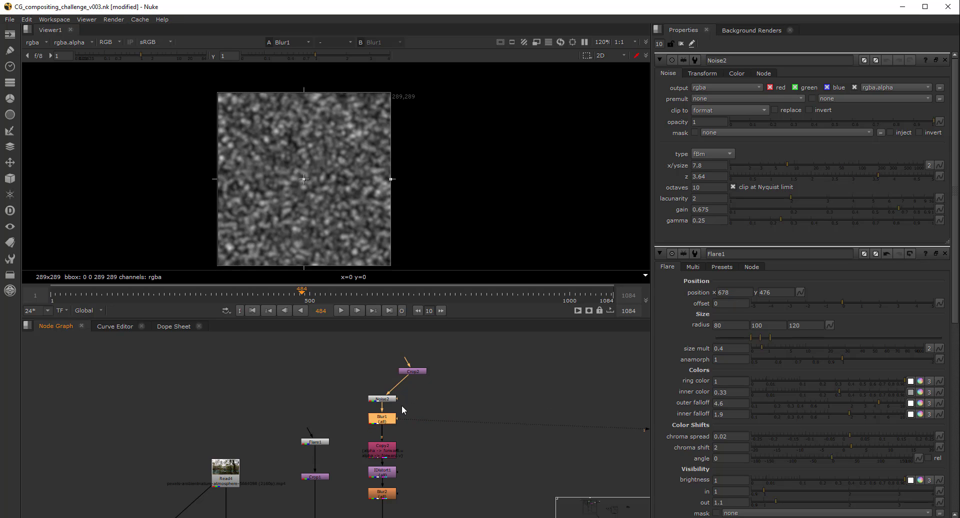
Open the Copy2 and IDistort1 properties to review the forward UV channel setup, and view the IDistort1 output.
{"action": "double_click", "coordinate": [388, 453]}
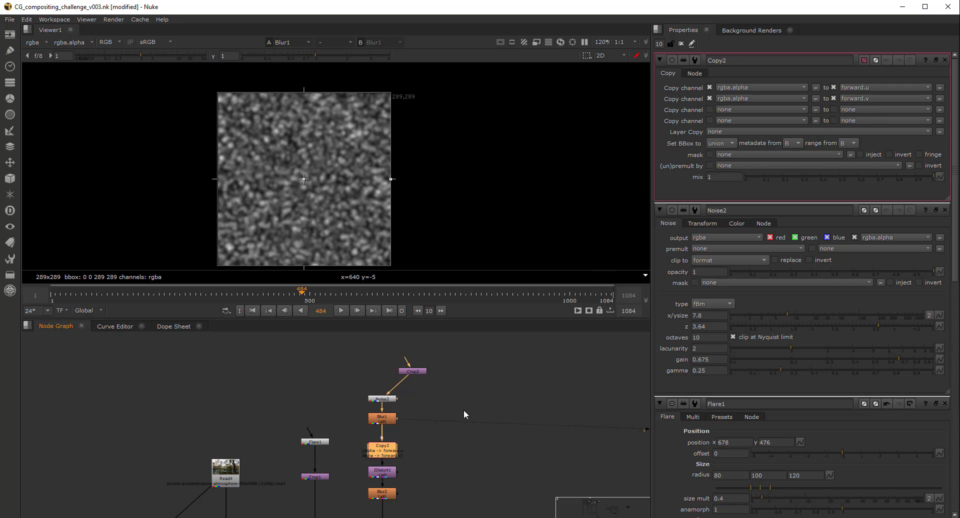
{"action": "middle_click_drag", "start_coordinate": [394, 482], "coordinate": [395, 443]}
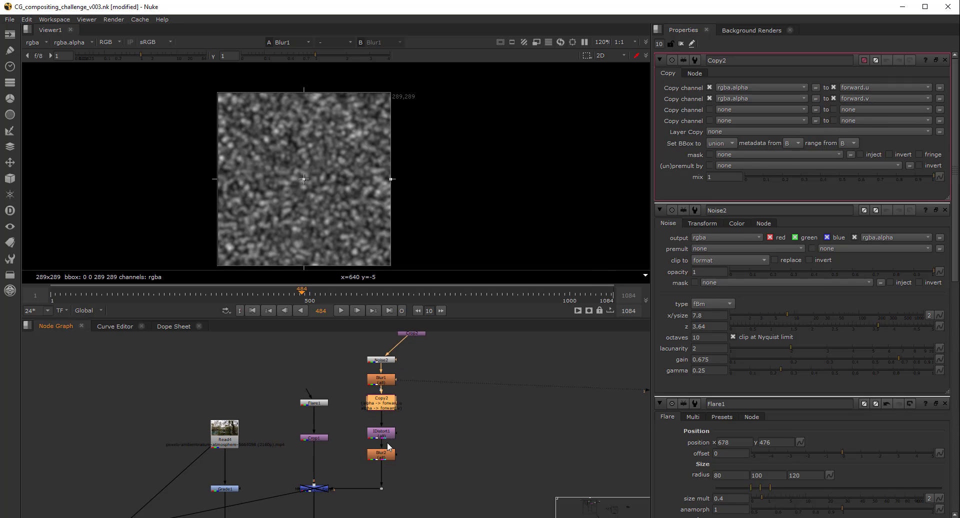
{"action": "double_click", "coordinate": [389, 434]}
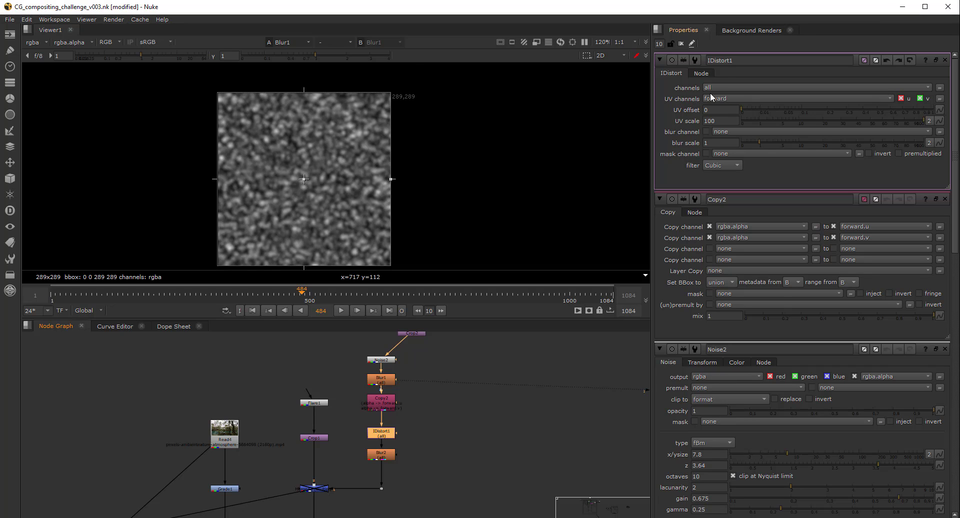
{"action": "key", "text": "1"}
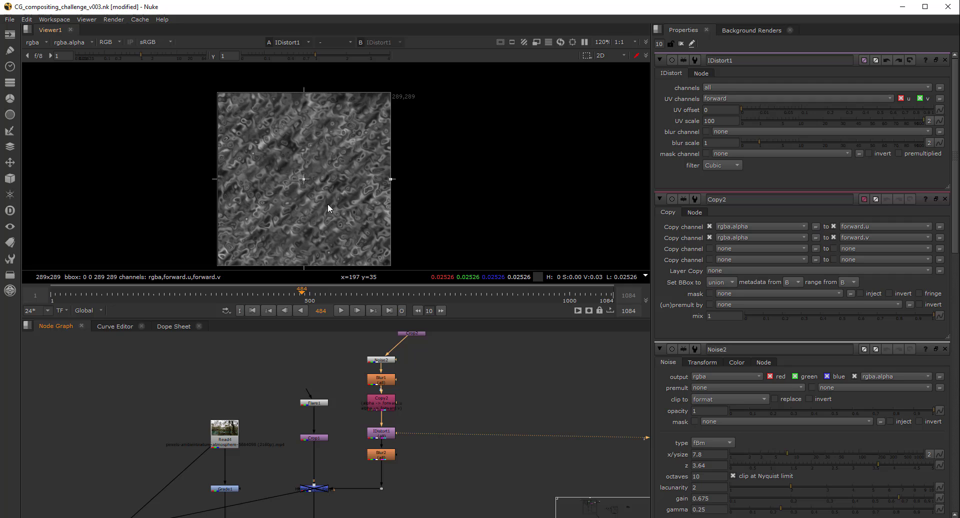
Re-enable Merge42, view its output, and compare the bokeh texture with IDistort1 disabled and enabled.
{"action": "left_click_drag", "start_coordinate": [339, 475], "coordinate": [295, 501]}
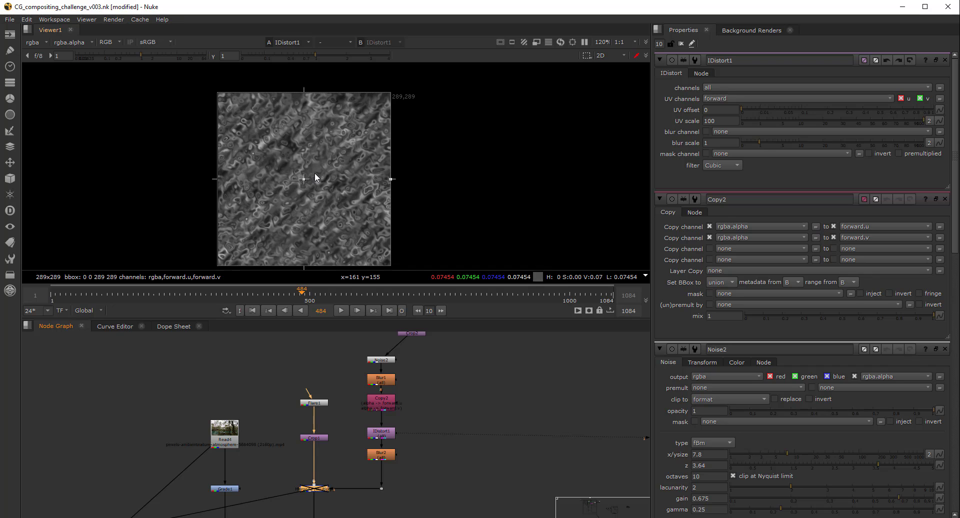
{"action": "key", "text": "d"}
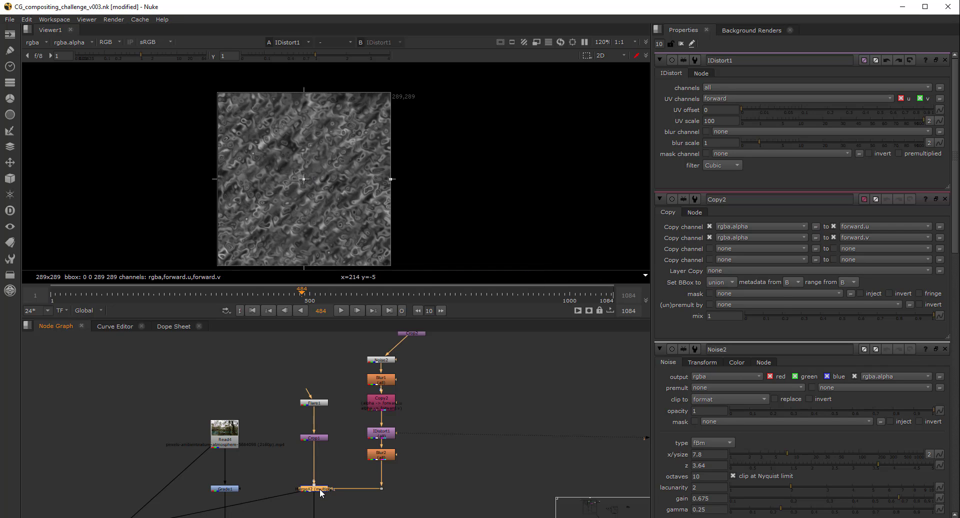
{"action": "key", "text": "1"}
{"action": "scroll", "coordinate": [300, 195], "scroll_direction": "up", "scroll_amount": 2}
{"action": "middle_click_drag", "start_coordinate": [361, 405], "coordinate": [357, 422]}
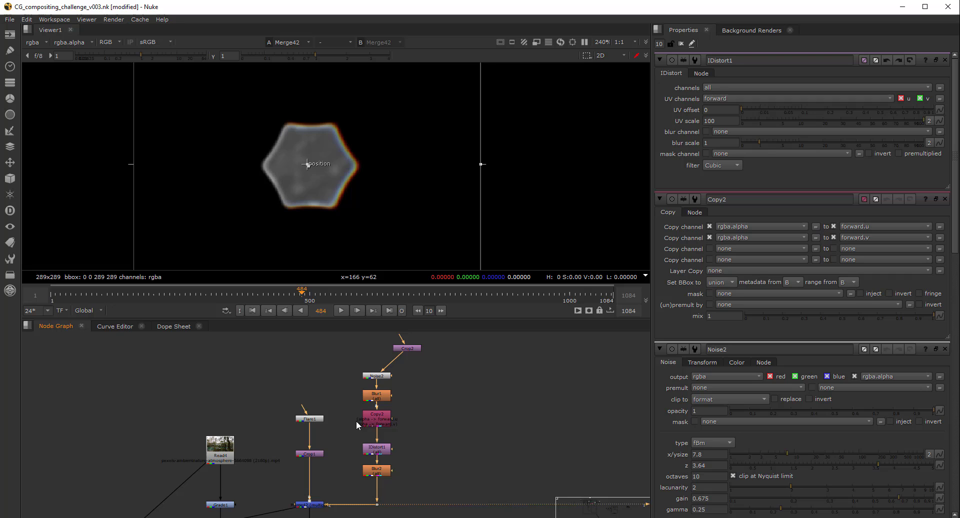
{"action": "left_click", "coordinate": [384, 449]}
{"action": "key", "text": "d"}
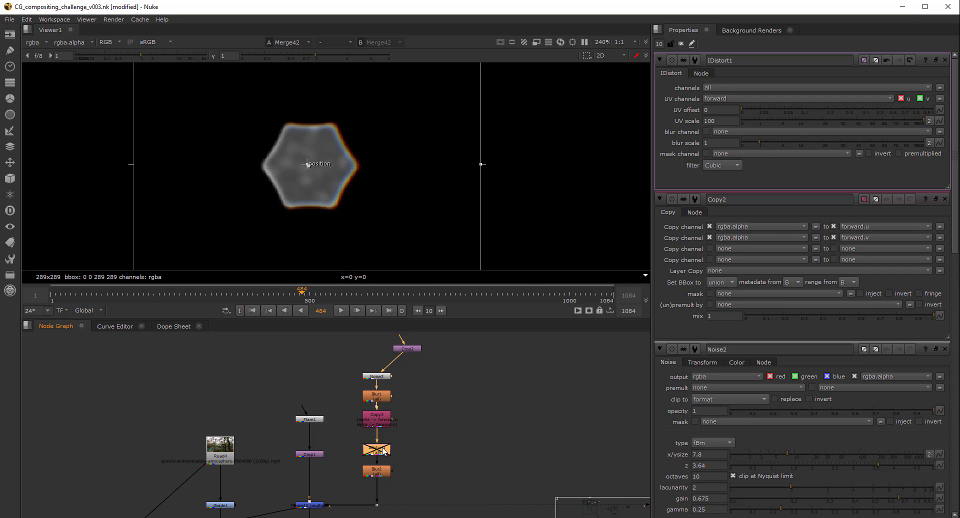
{"action": "key", "text": "d"}
Set the Blur2 size to 2.3 to sharpen the texture inside the bokeh shape.
{"action": "left_click", "coordinate": [385, 463]}
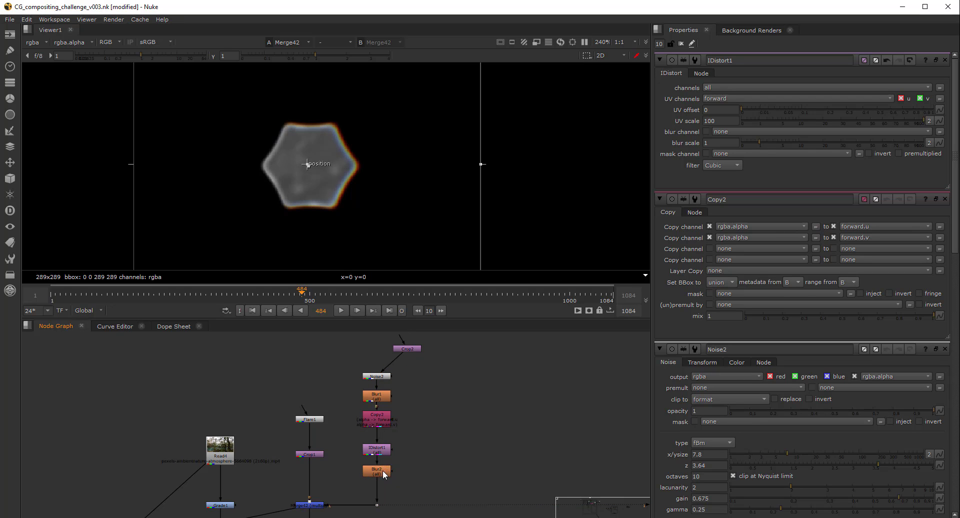
{"action": "left_click", "coordinate": [383, 472]}
{"action": "double_click", "coordinate": [382, 473]}
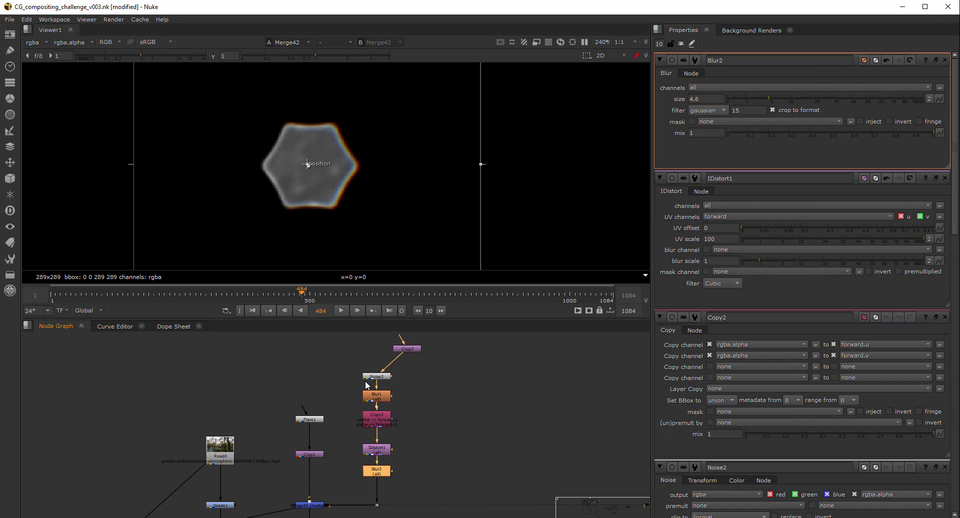
{"action": "left_click", "coordinate": [756, 97]}
View the Convolve1 output and examine the bokeh shapes in the dark lower part of the footage.
{"action": "middle_click_drag", "start_coordinate": [278, 464], "coordinate": [382, 357]}
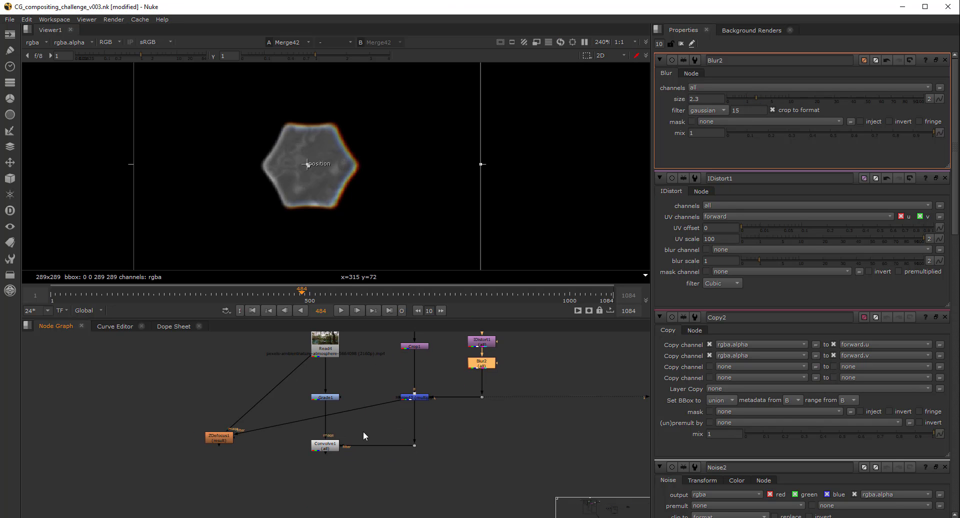
{"action": "left_click", "coordinate": [326, 448]}
{"action": "key", "text": "1"}
{"action": "scroll", "coordinate": [410, 224], "scroll_direction": "up", "scroll_amount": 5}
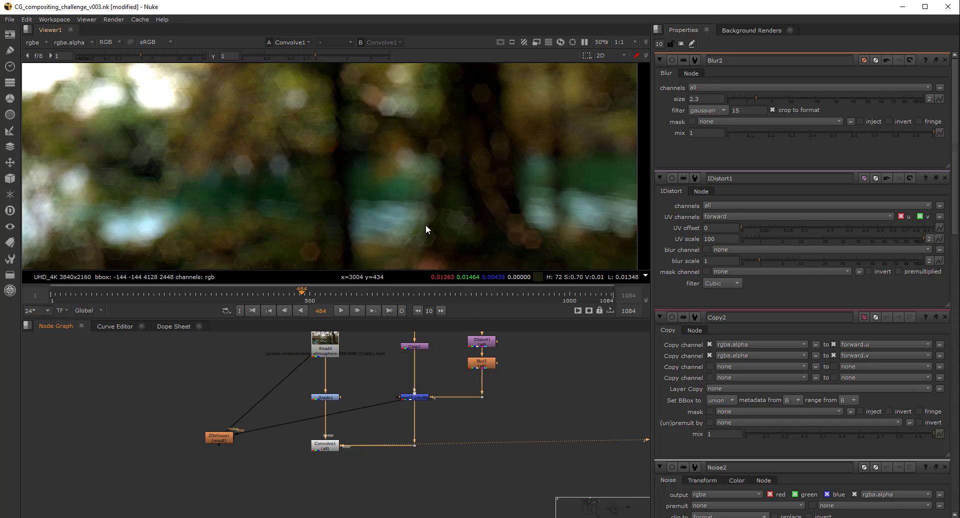
{"action": "middle_click_drag", "start_coordinate": [425, 224], "coordinate": [399, 171]}
{"action": "scroll", "coordinate": [434, 186], "scroll_direction": "up", "scroll_amount": 5}
Toggle Merge42 while viewing Convolve1 to compare the defocused footage with and without textured bokeh.
{"action": "middle_click_drag", "start_coordinate": [428, 383], "coordinate": [384, 479]}
{"action": "left_click_drag", "start_coordinate": [403, 477], "coordinate": [327, 510]}
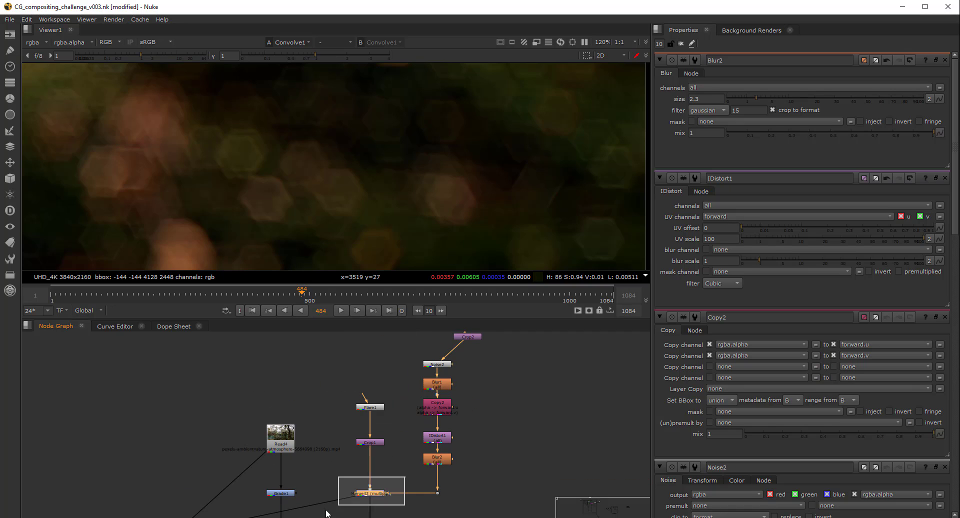
{"action": "key", "text": "d"}
{"action": "key", "text": "d"}
{"action": "key", "text": "d"}
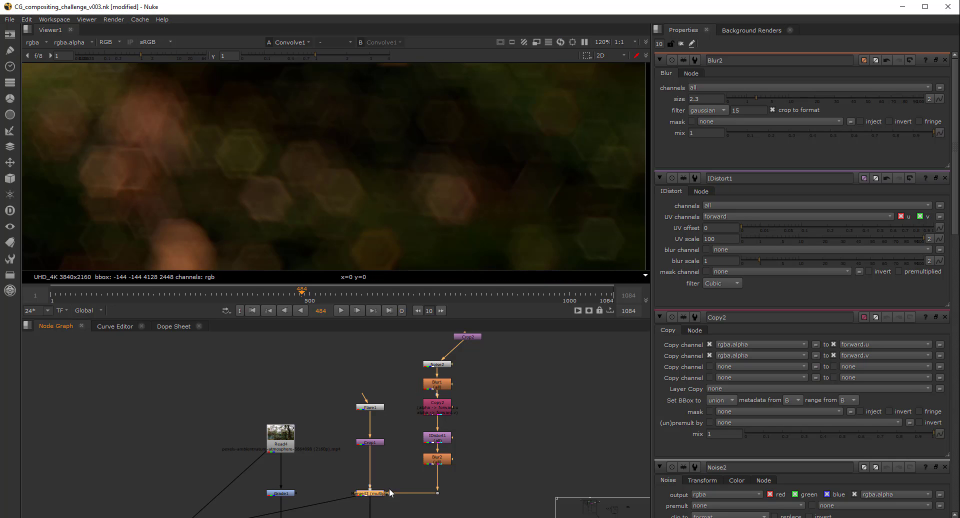
{"action": "key", "text": "d"}
Strengthen the bokeh texture with a Merge42 mix of 0.915 and set the Noise2 x/ysize to 8.8.
{"action": "double_click", "coordinate": [371, 495]}
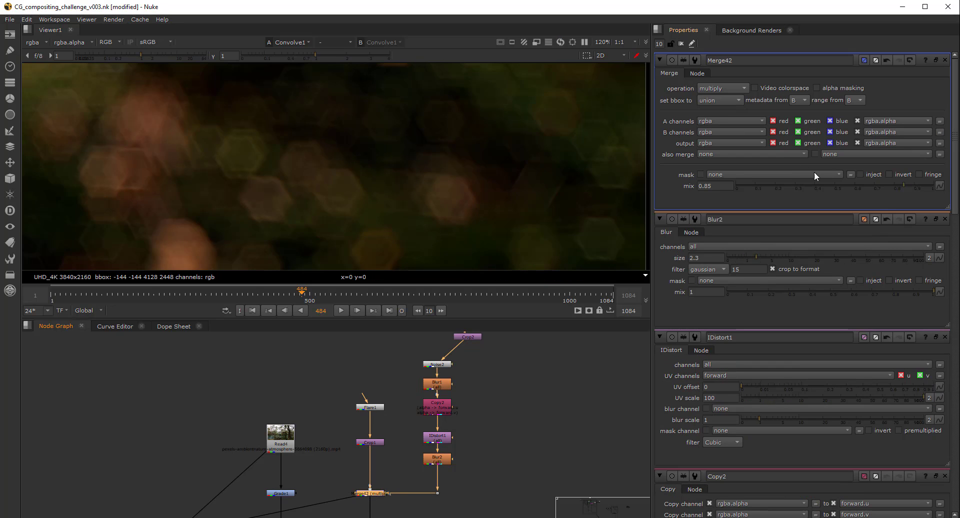
{"action": "mouse_move", "coordinate": [901, 185]}
{"action": "left_mouse_down"}
{"action": "mouse_move", "coordinate": [933, 182]}
{"action": "mouse_move", "coordinate": [918, 180]}
{"action": "left_mouse_up"}
{"action": "double_click", "coordinate": [447, 365]}
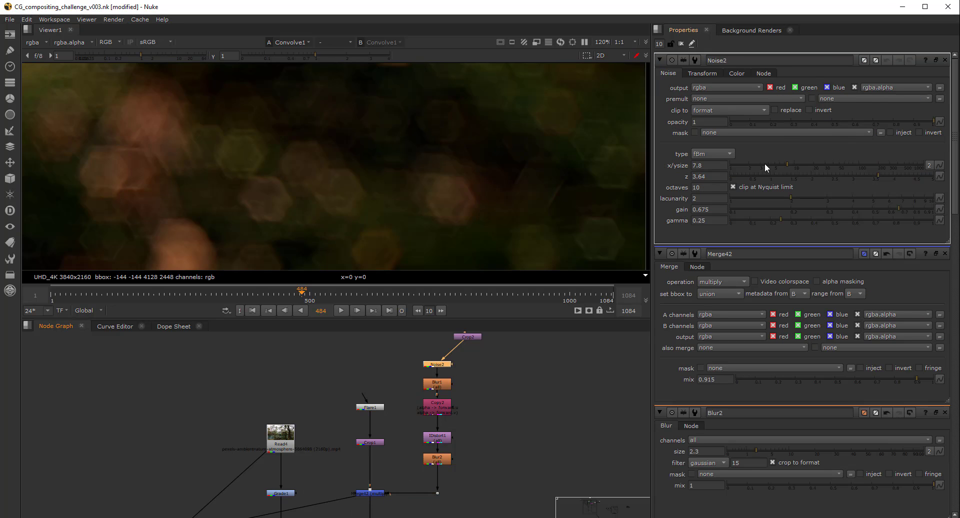
{"action": "mouse_move", "coordinate": [788, 162]}
{"action": "left_mouse_down"}
{"action": "mouse_move", "coordinate": [776, 163]}
{"action": "mouse_move", "coordinate": [803, 160]}
{"action": "mouse_move", "coordinate": [791, 165]}
{"action": "left_mouse_up"}
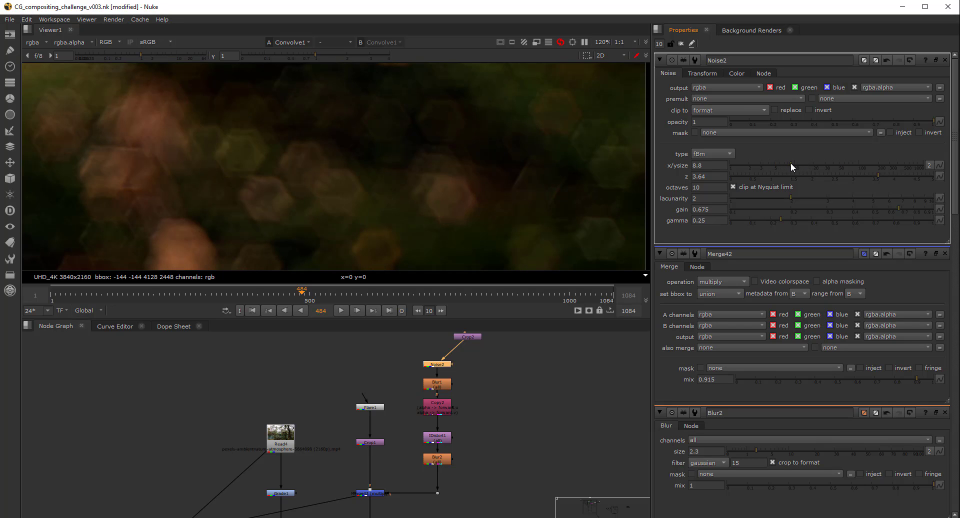
Open the IDistort1 properties and try a lower UV scale for the texture distortion.
{"action": "left_click", "coordinate": [436, 438]}
{"action": "double_click", "coordinate": [436, 438]}
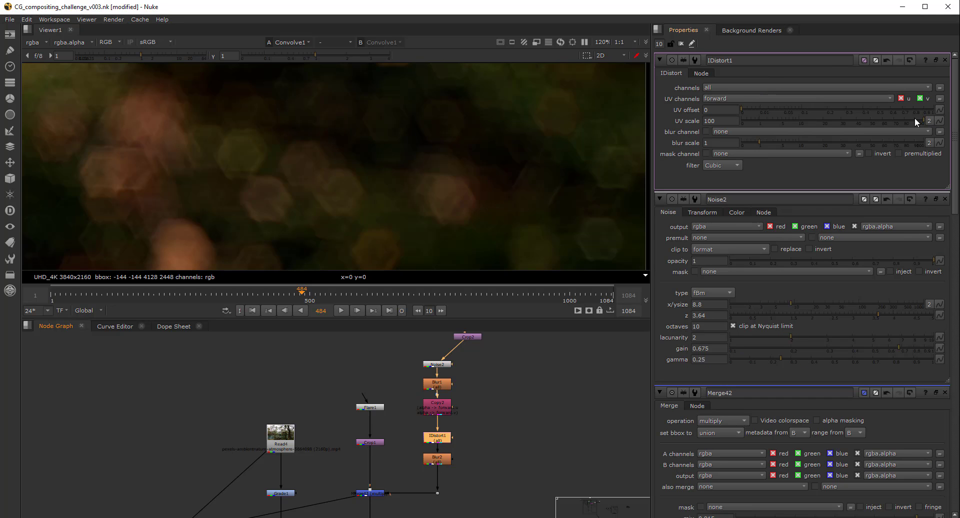
{"action": "left_click_drag", "start_coordinate": [915, 120], "coordinate": [902, 122]}
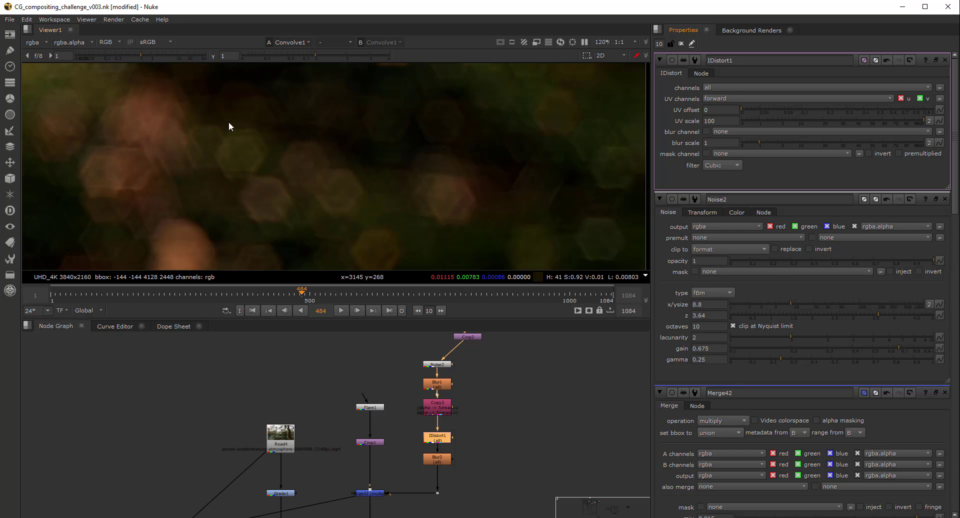
Examine the textured bokeh in the Convolve1 output near the bright water areas and review the Merge42 and IDistort1 nodes.
{"action": "scroll", "coordinate": [328, 110], "scroll_direction": "up", "scroll_amount": 3}
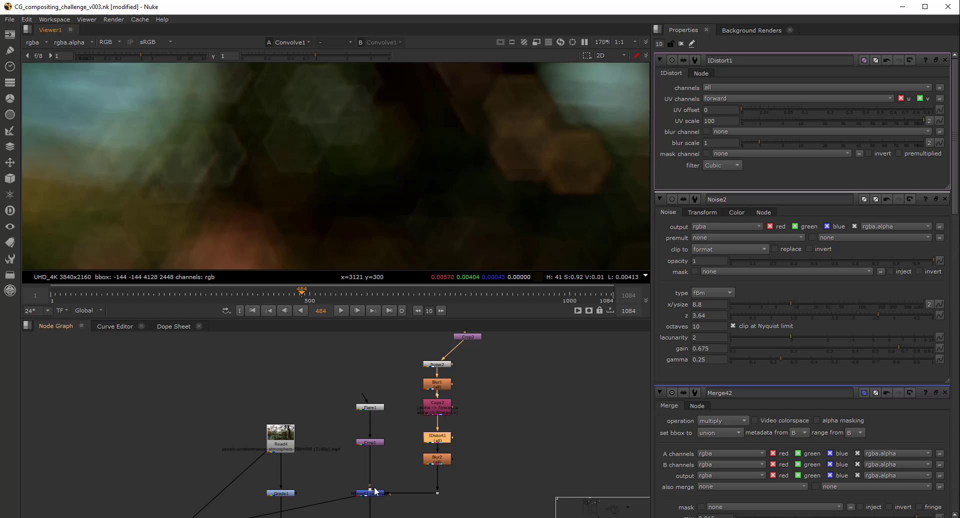
{"action": "left_click_drag", "start_coordinate": [402, 470], "coordinate": [331, 491]}
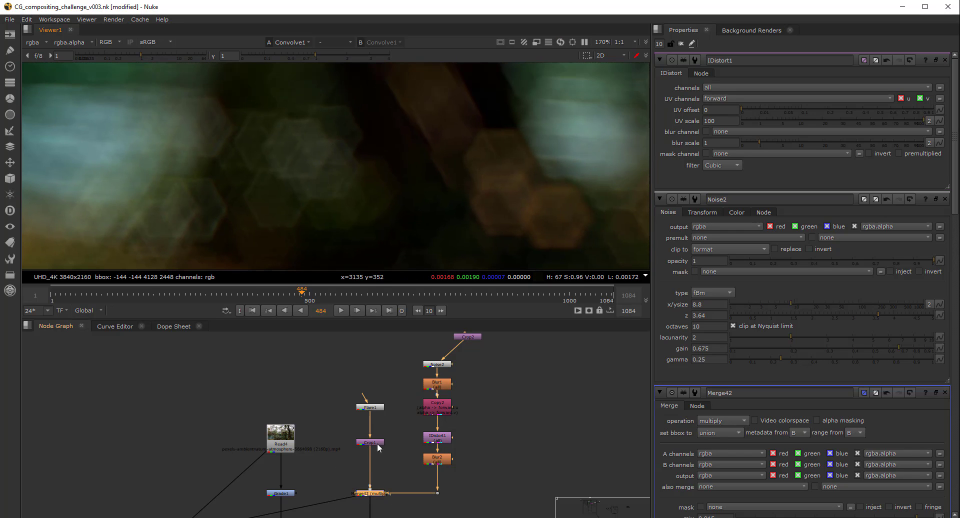
{"action": "middle_click_drag", "start_coordinate": [378, 443], "coordinate": [382, 388]}
{"action": "left_click", "coordinate": [443, 386]}
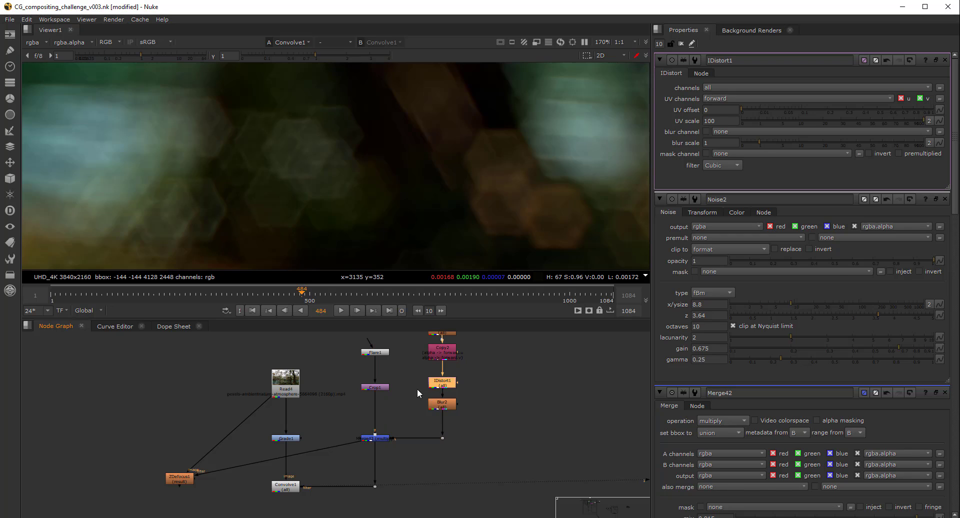